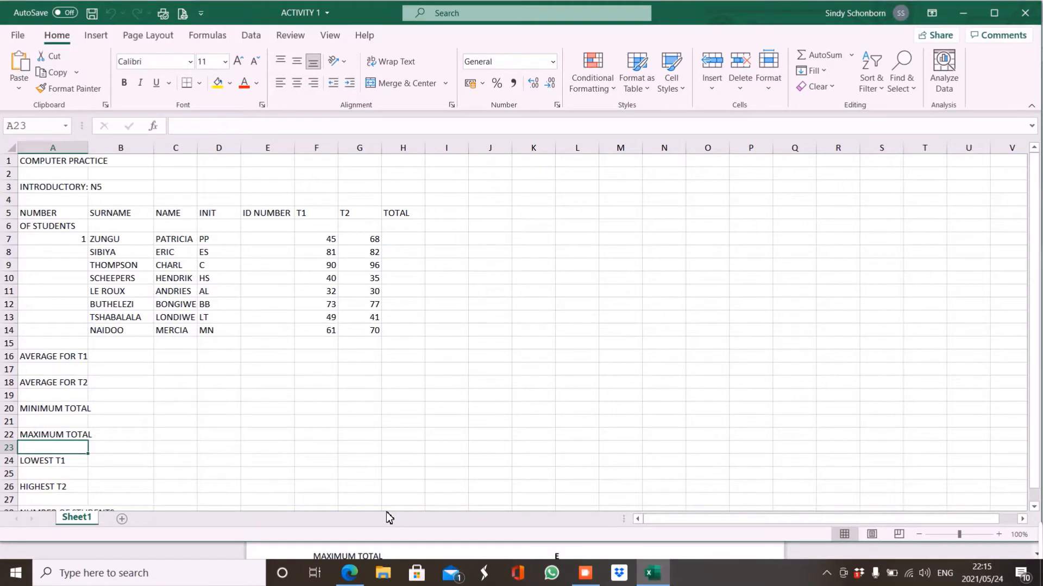
Bring up the ACT 1 AND 2.pdf instructions in Edge from the taskbar.
{"action": "left_click", "coordinate": [349, 576]}
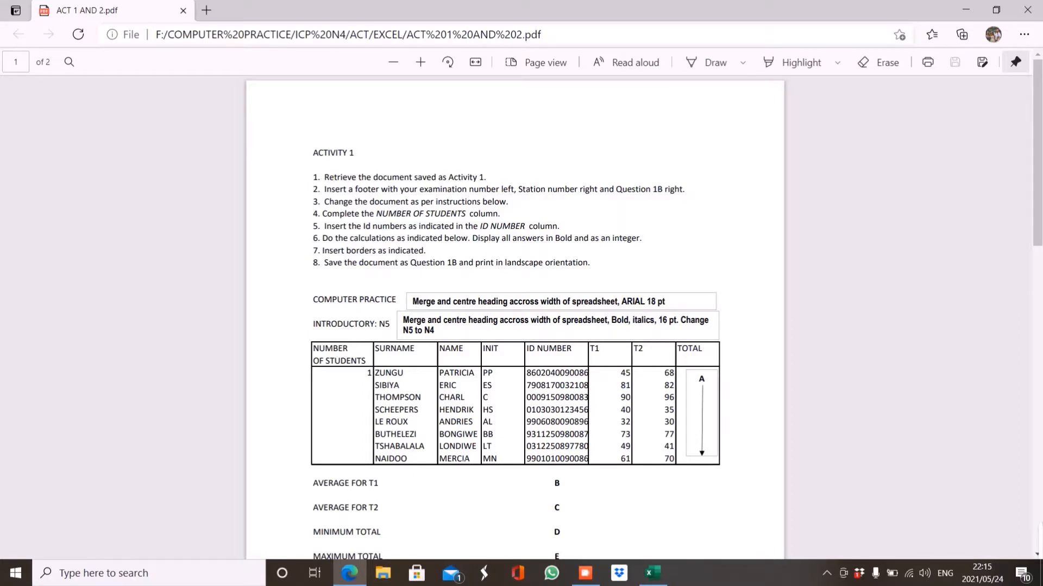
Switch back to the ACTIVITY 1 workbook in Excel from the taskbar.
{"action": "left_click", "coordinate": [656, 577]}
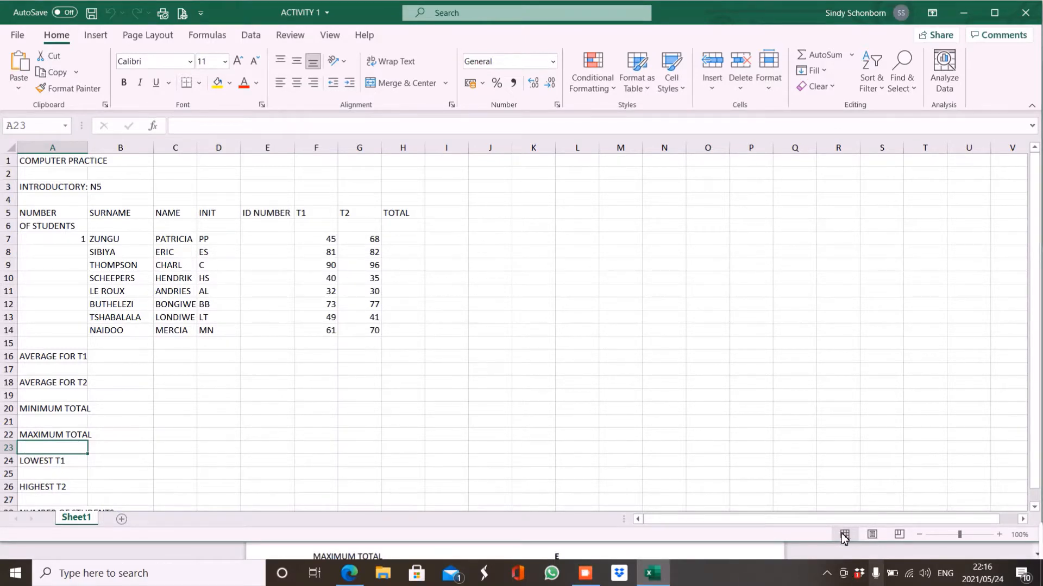
Show the sheet in Page Layout view and scroll down to the first page's footer area.
{"action": "left_click", "coordinate": [872, 534]}
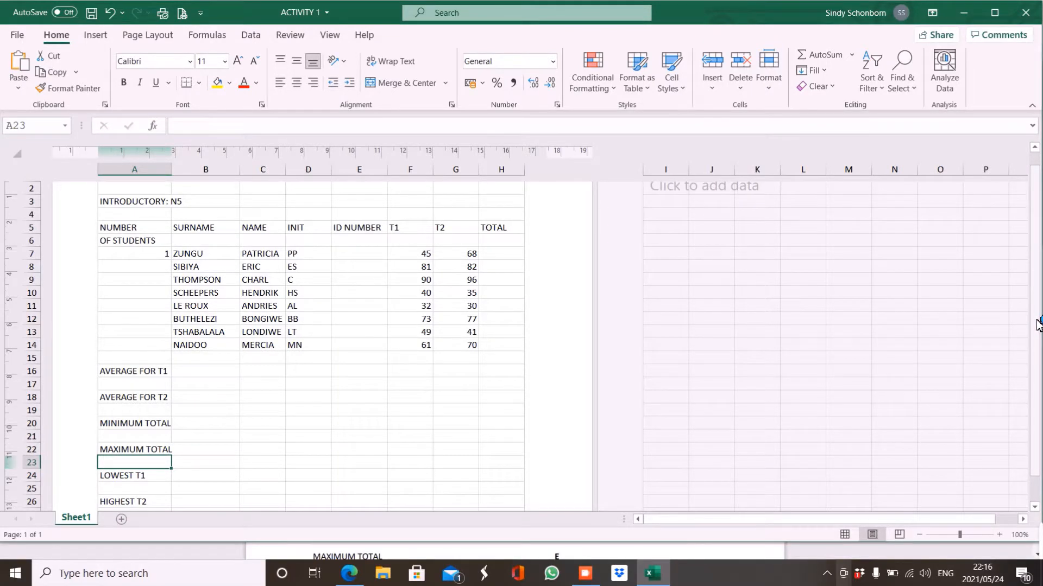
{"action": "scroll", "coordinate": [1004, 304], "scroll_direction": "up", "scroll_amount": 2}
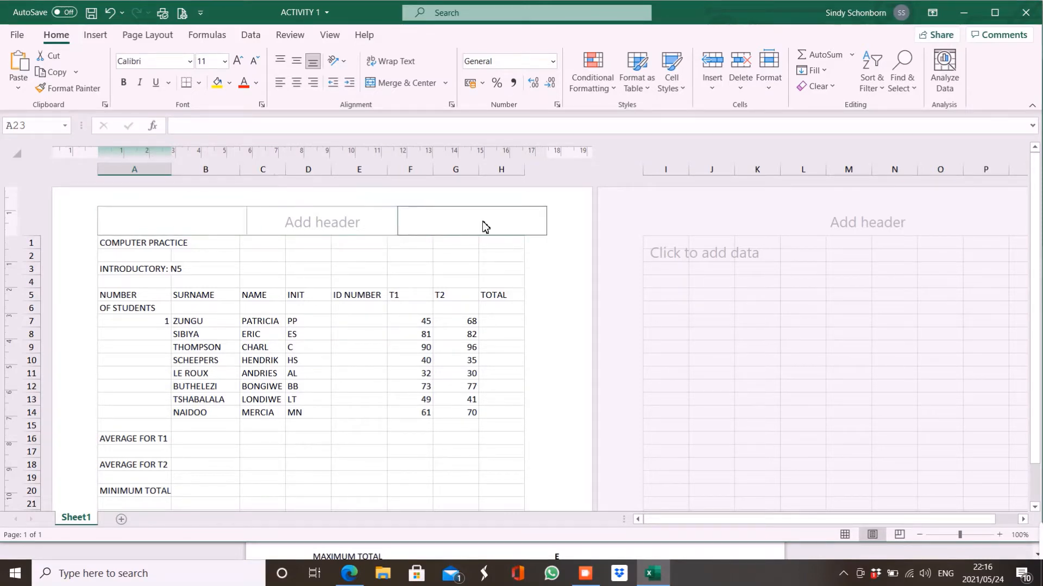
{"action": "left_click", "coordinate": [468, 256]}
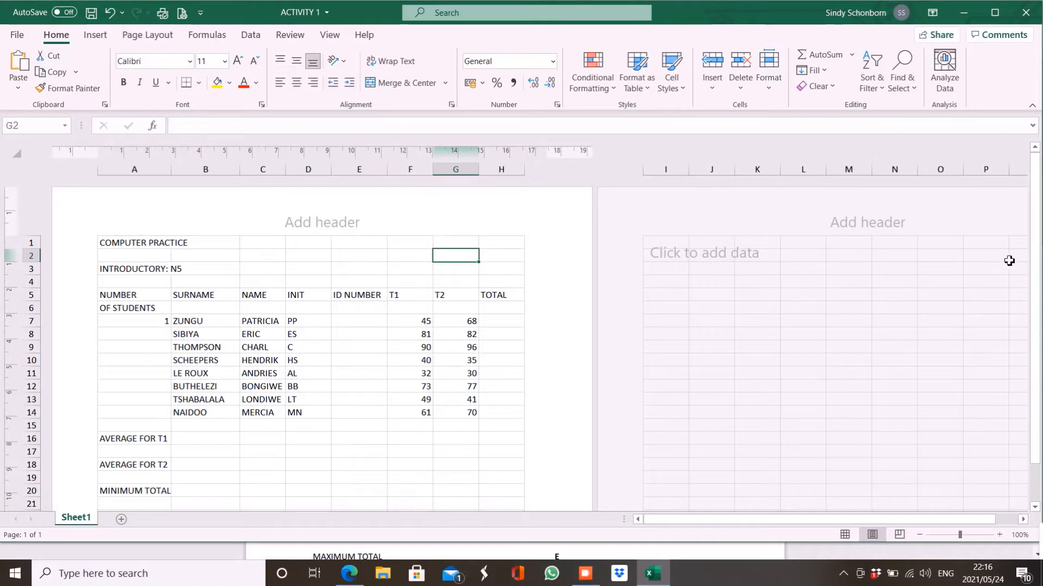
{"action": "left_click_drag", "start_coordinate": [1040, 255], "coordinate": [1040, 293]}
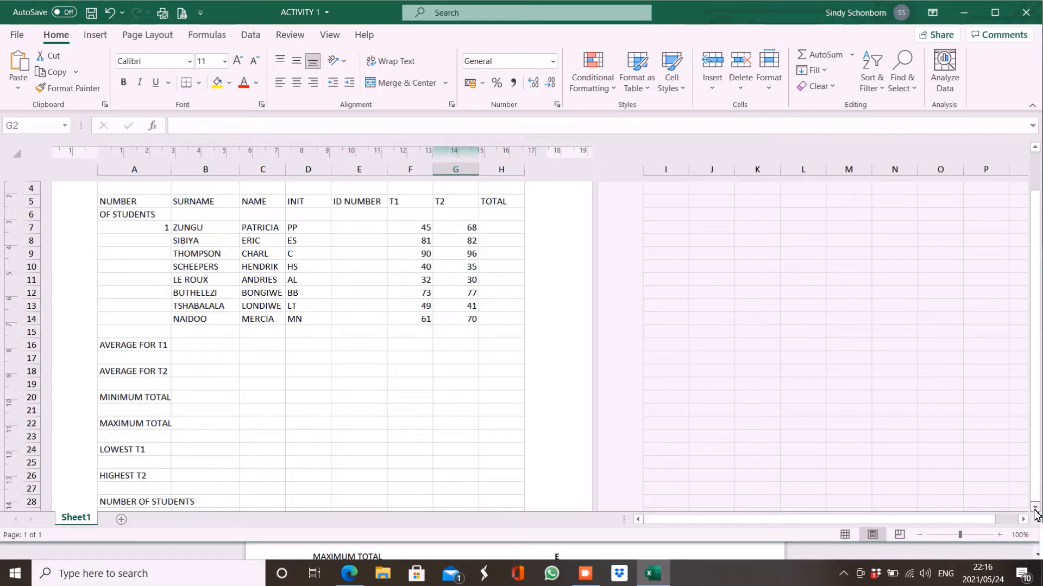
{"action": "left_click", "coordinate": [1034, 513]}
{"action": "left_click", "coordinate": [1034, 513]}
{"action": "left_click_drag", "start_coordinate": [1034, 513], "coordinate": [1035, 512]}
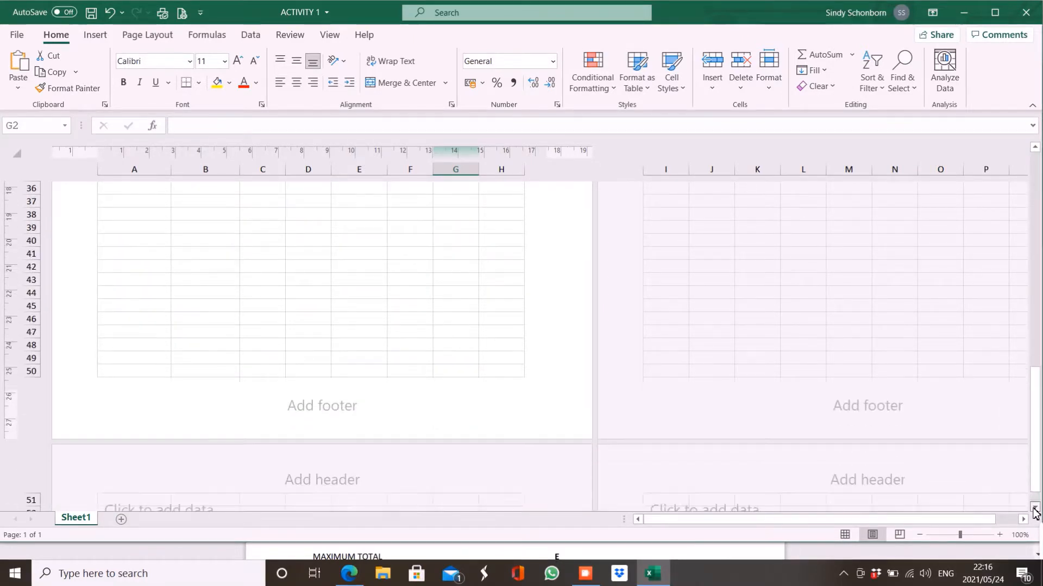
{"action": "left_click", "coordinate": [194, 399]}
Fill the footer with the examination number left, S31 centre and QUESTION 1B right.
{"action": "type", "text": "0"}
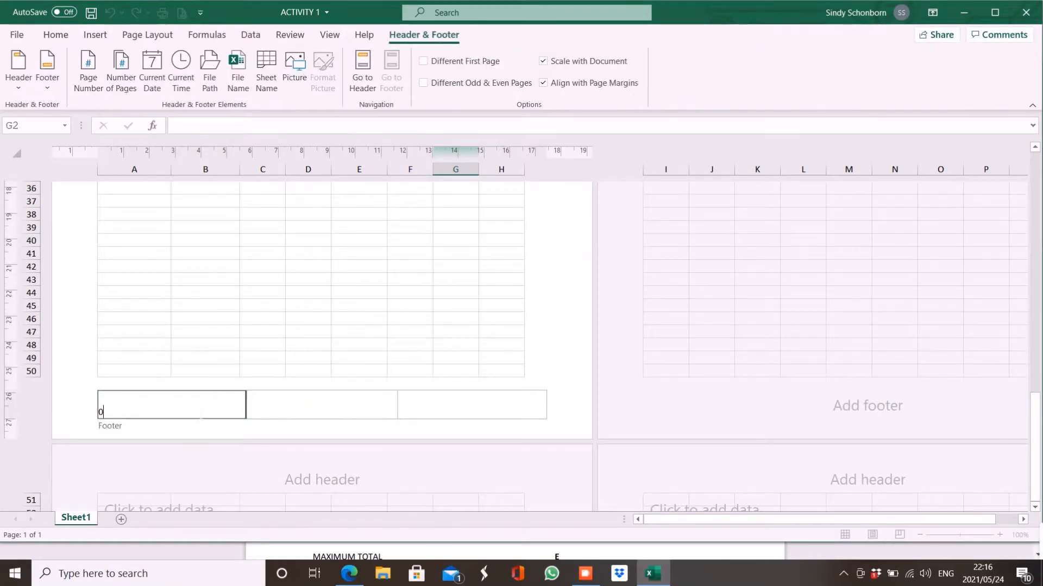
{"action": "type", "text": "123456789"}
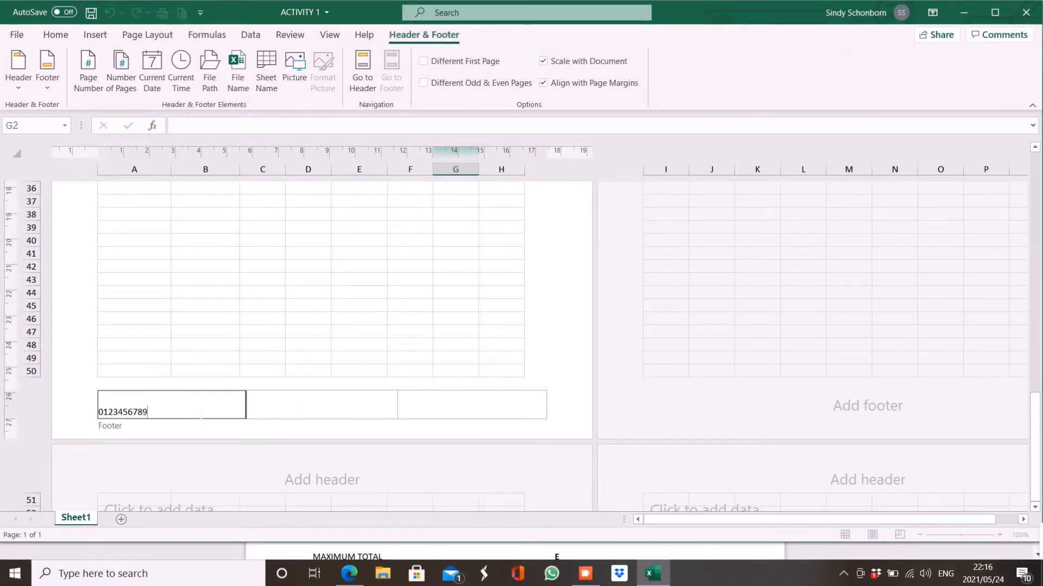
{"action": "left_click", "coordinate": [275, 418]}
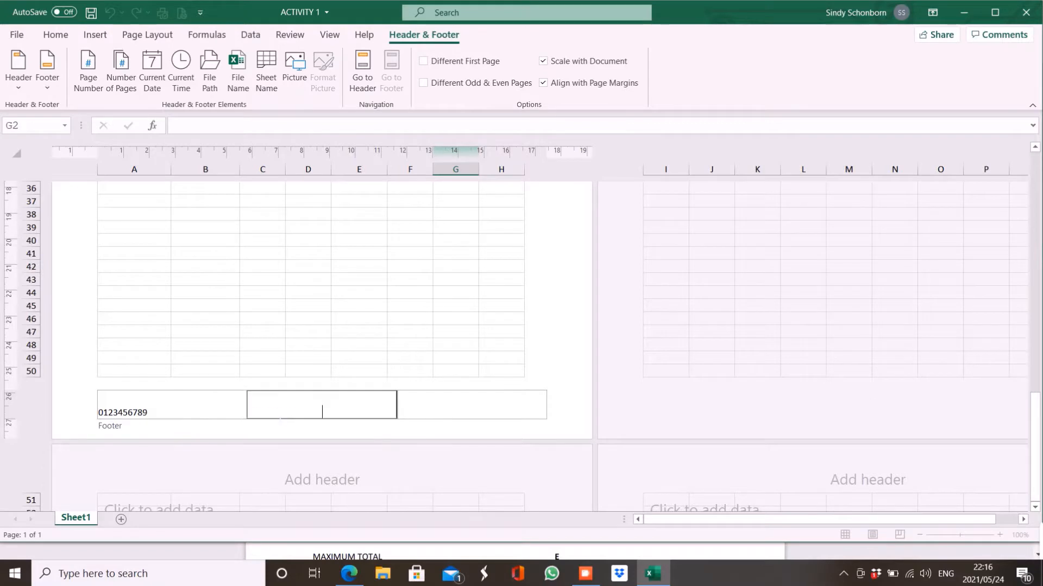
{"action": "type", "text": "s"}
{"action": "type", "text": "s"}
{"action": "type", "text": "31"}
{"action": "left_click", "coordinate": [420, 416]}
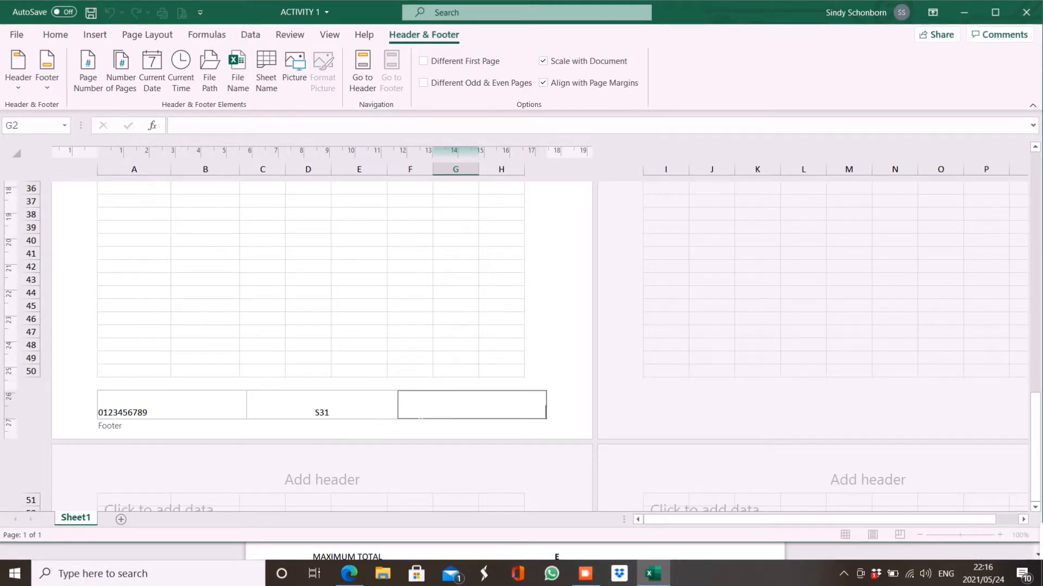
{"action": "type", "text": "q"}
{"action": "key", "text": "BackSpace"}
{"action": "type", "text": "QUESTION"}
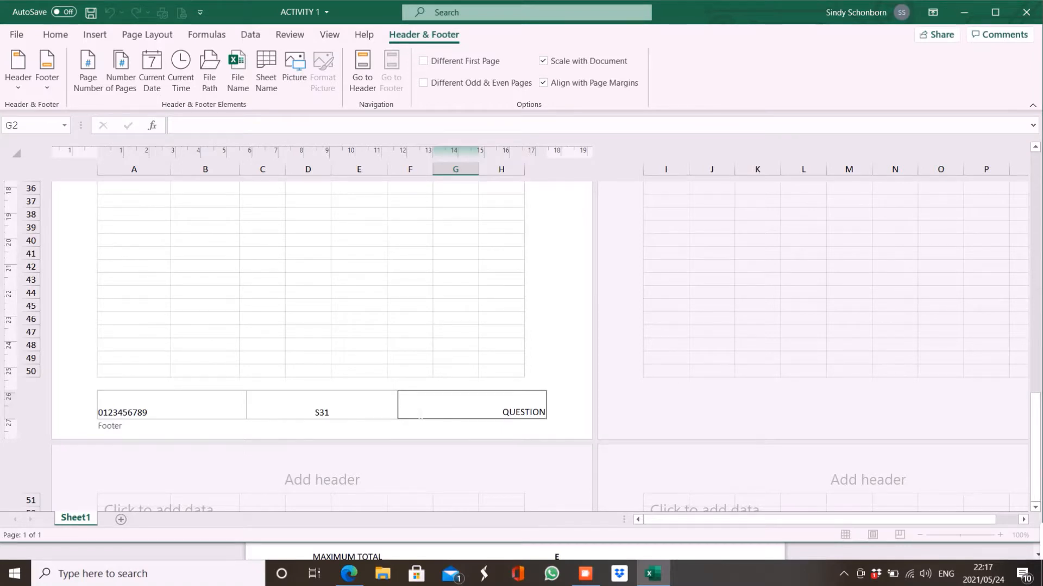
{"action": "type", "text": " 1B"}
{"action": "left_click", "coordinate": [367, 348]}
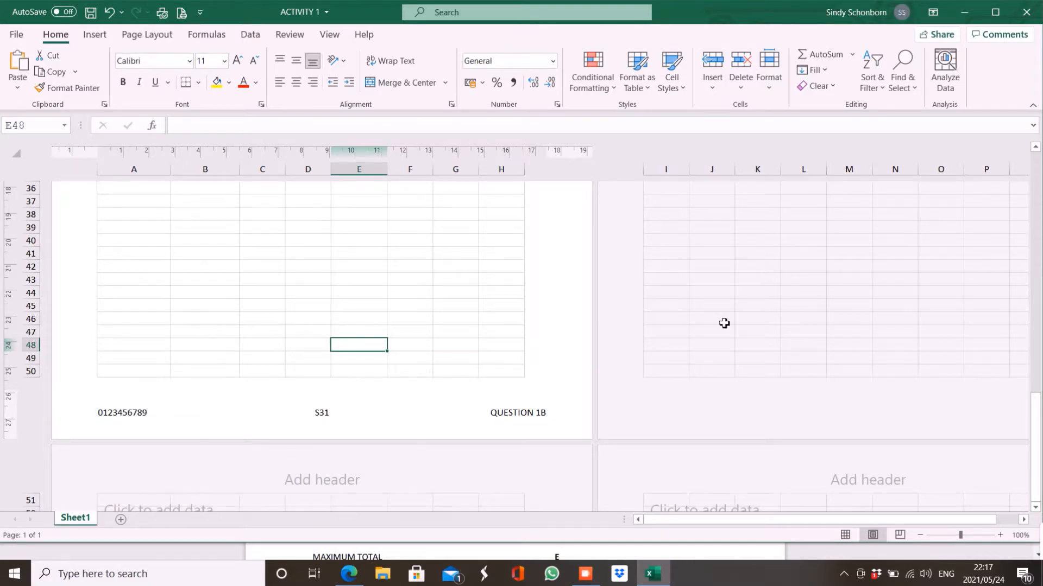
Check the footer entries on Page Setup's Header/Footer tab, then cancel without changes.
{"action": "left_click_drag", "start_coordinate": [1037, 401], "coordinate": [1038, 155]}
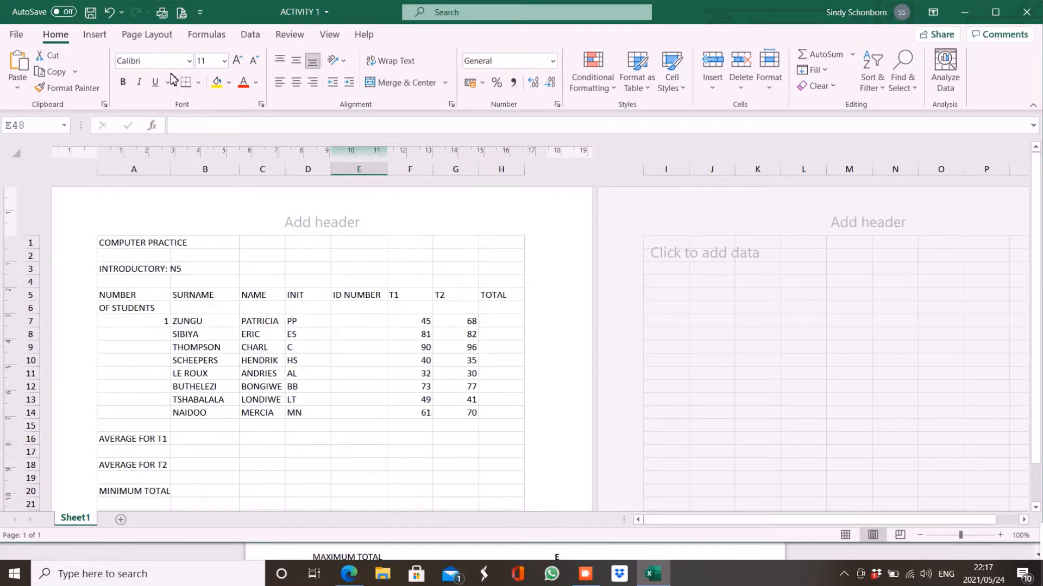
{"action": "left_click", "coordinate": [158, 36]}
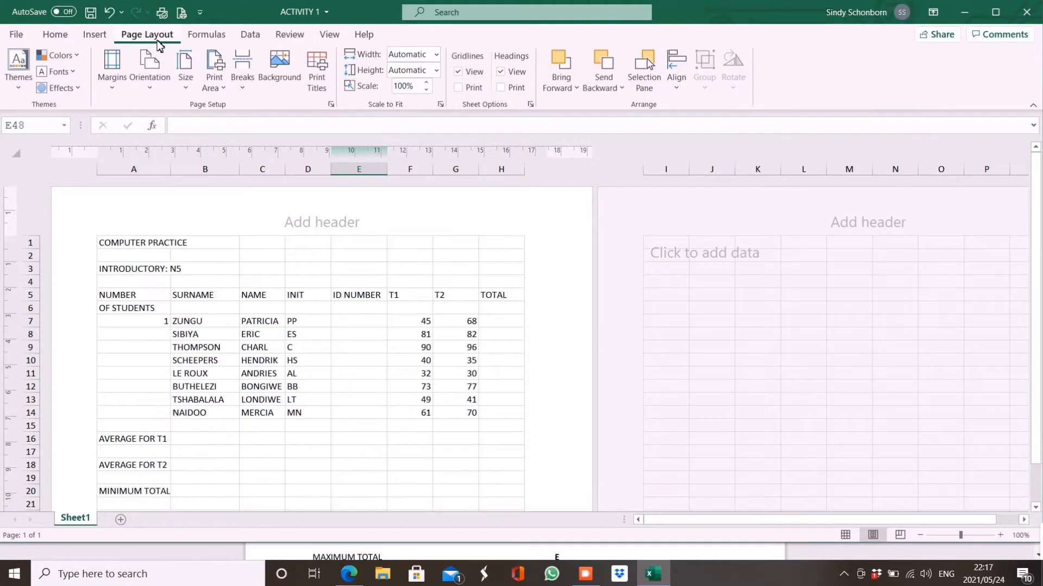
{"action": "left_click", "coordinate": [331, 105]}
{"action": "left_click", "coordinate": [207, 137]}
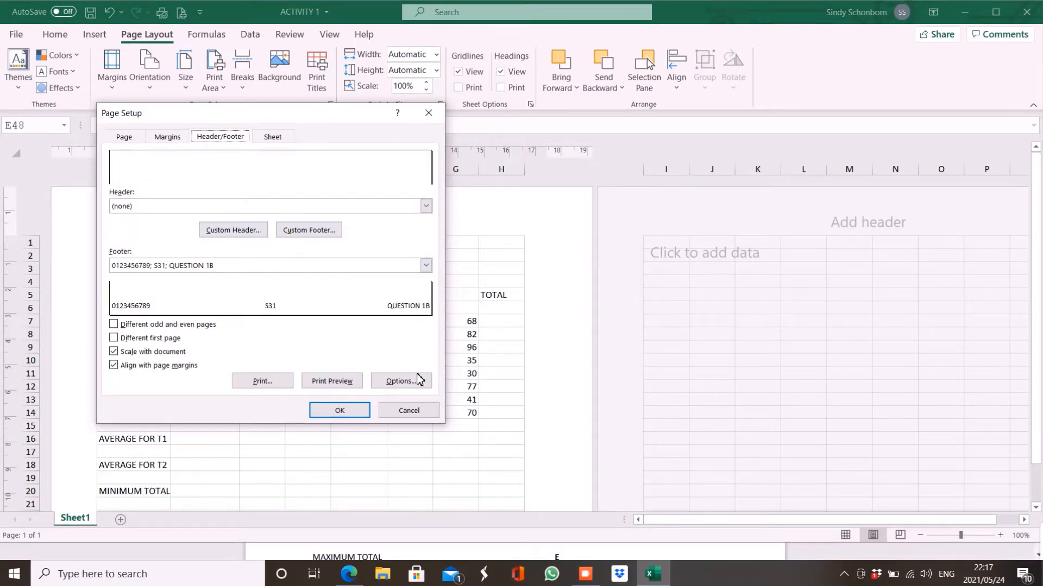
{"action": "left_click", "coordinate": [419, 412]}
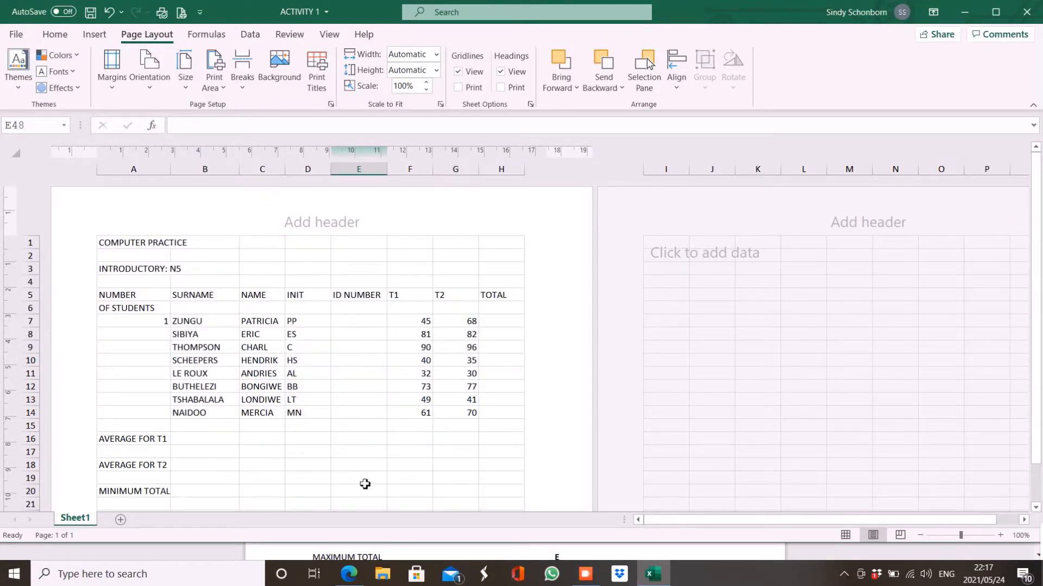
{"action": "left_click", "coordinate": [349, 574]}
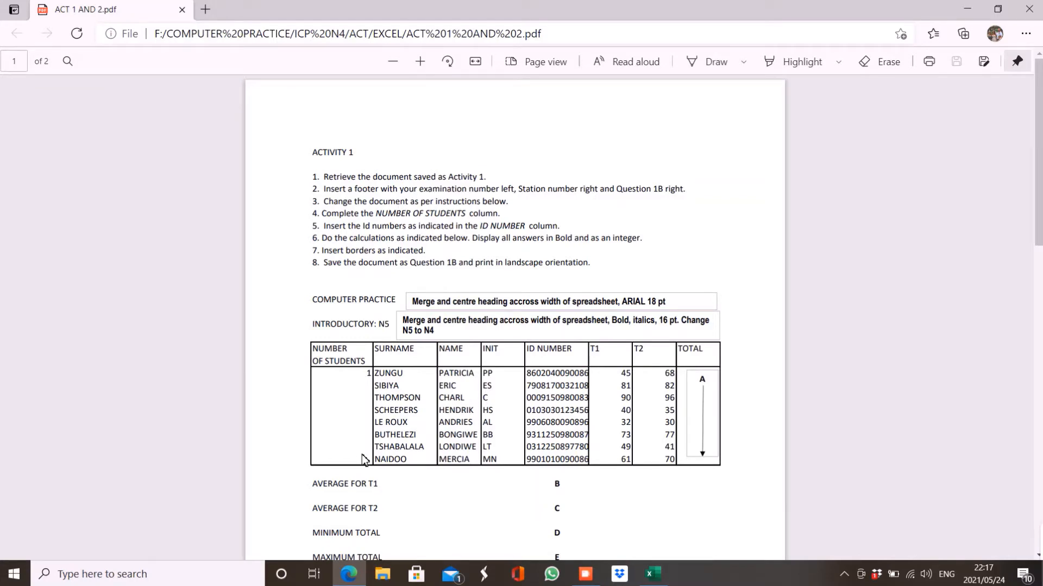
{"action": "left_click", "coordinate": [651, 574]}
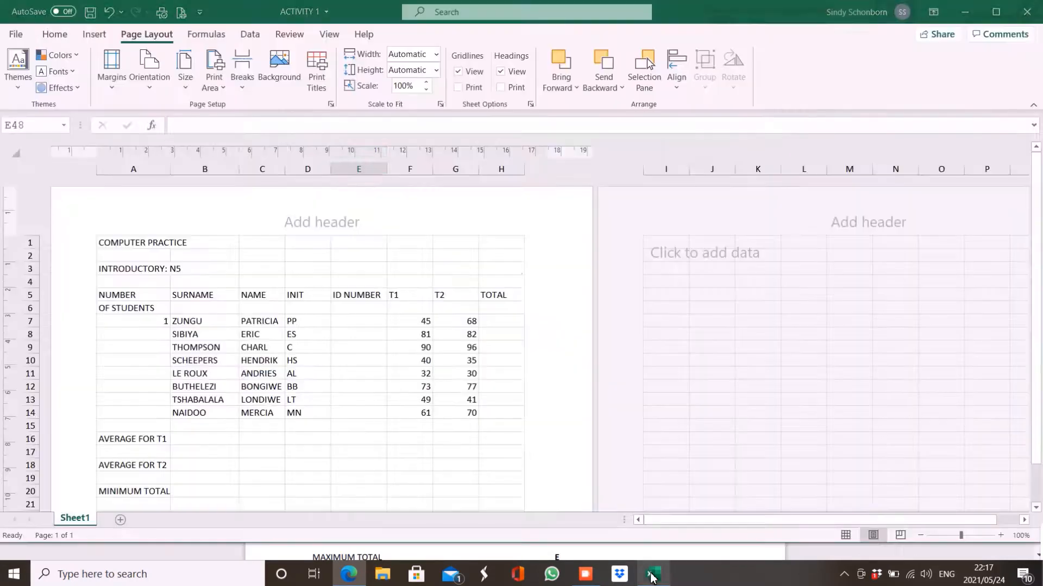
Number the students 1 through 8 in A7:A14 as a Fill Series.
{"action": "left_click", "coordinate": [154, 323]}
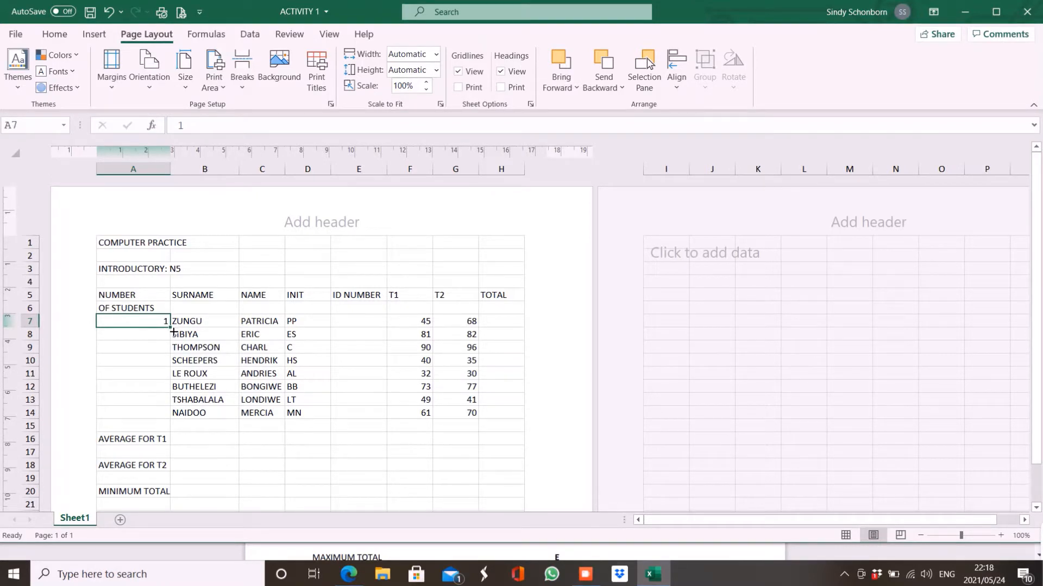
{"action": "left_click_drag", "start_coordinate": [173, 331], "coordinate": [174, 421]}
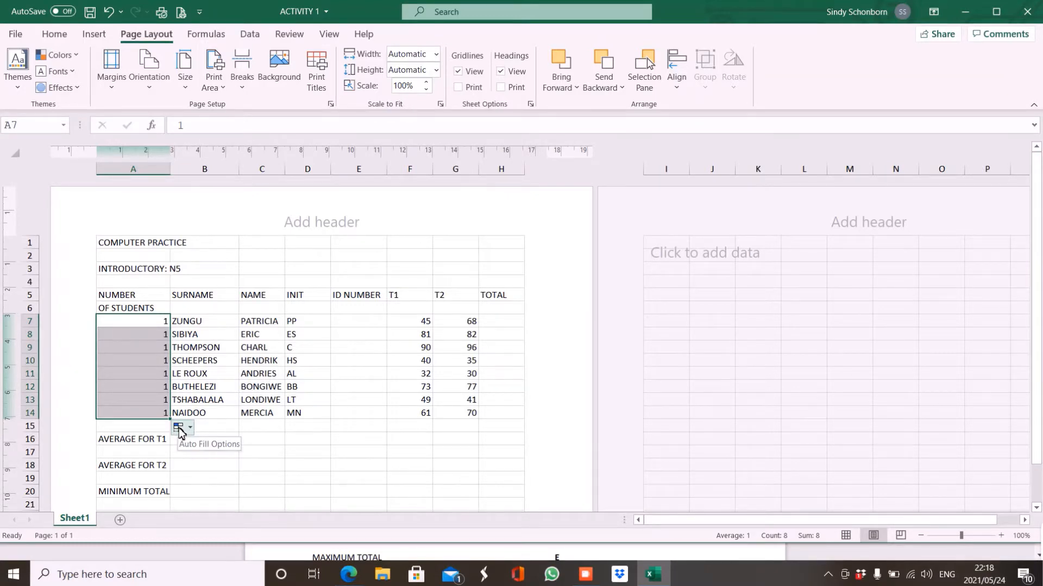
{"action": "left_click", "coordinate": [191, 429]}
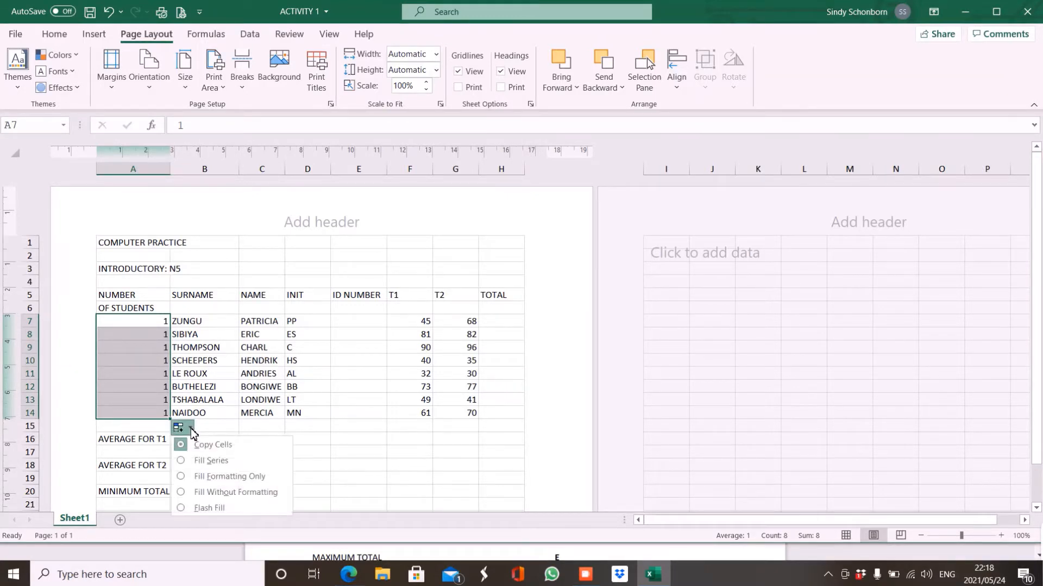
{"action": "left_click", "coordinate": [193, 461]}
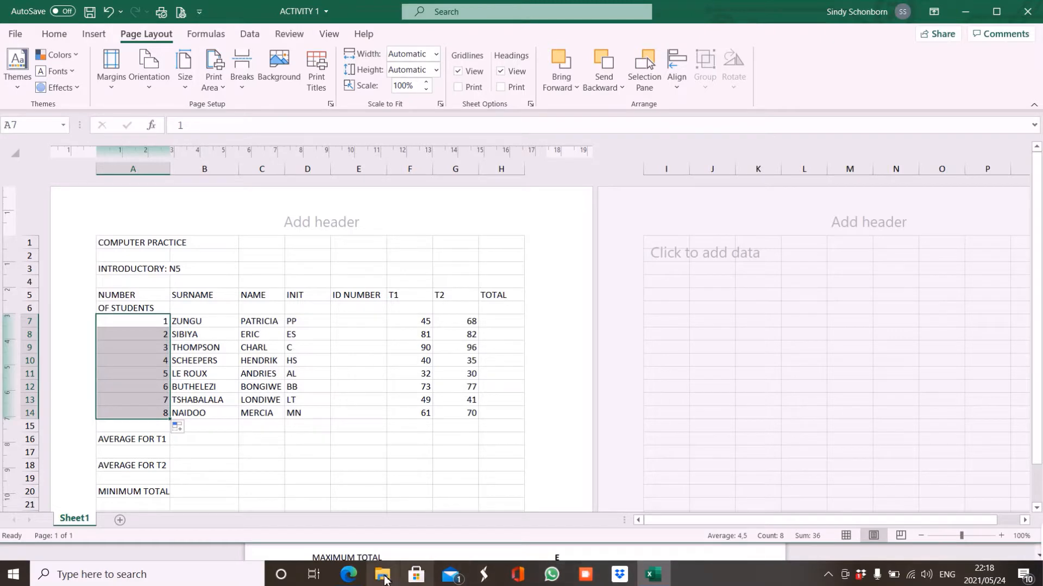
Restore both windows so the PDF's student ID table sits above a shorter, lowered Excel window.
{"action": "left_click", "coordinate": [350, 576]}
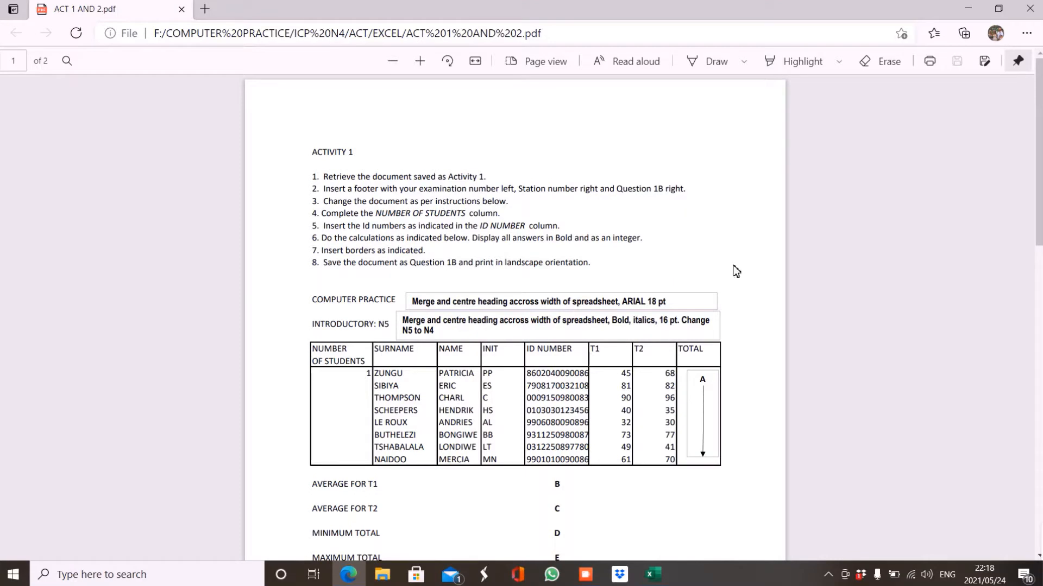
{"action": "left_click", "coordinate": [1000, 10]}
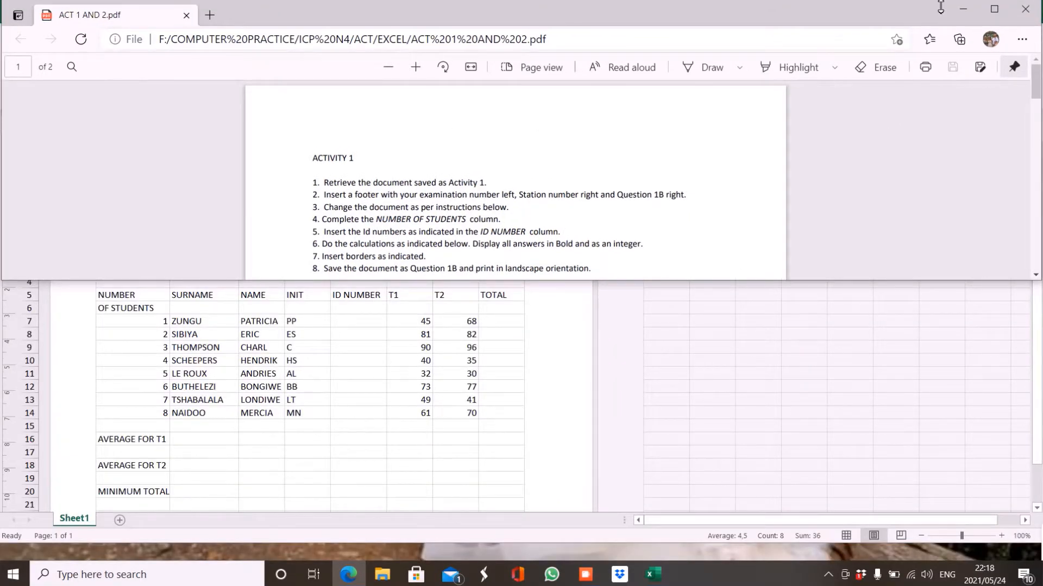
{"action": "left_click_drag", "start_coordinate": [1037, 90], "coordinate": [1039, 124]}
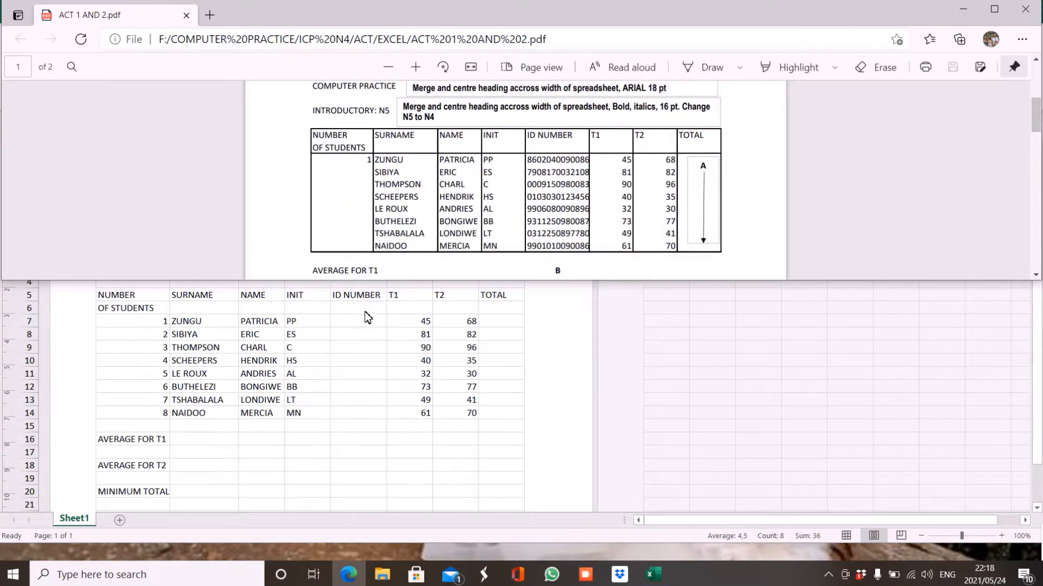
{"action": "left_click", "coordinate": [352, 325]}
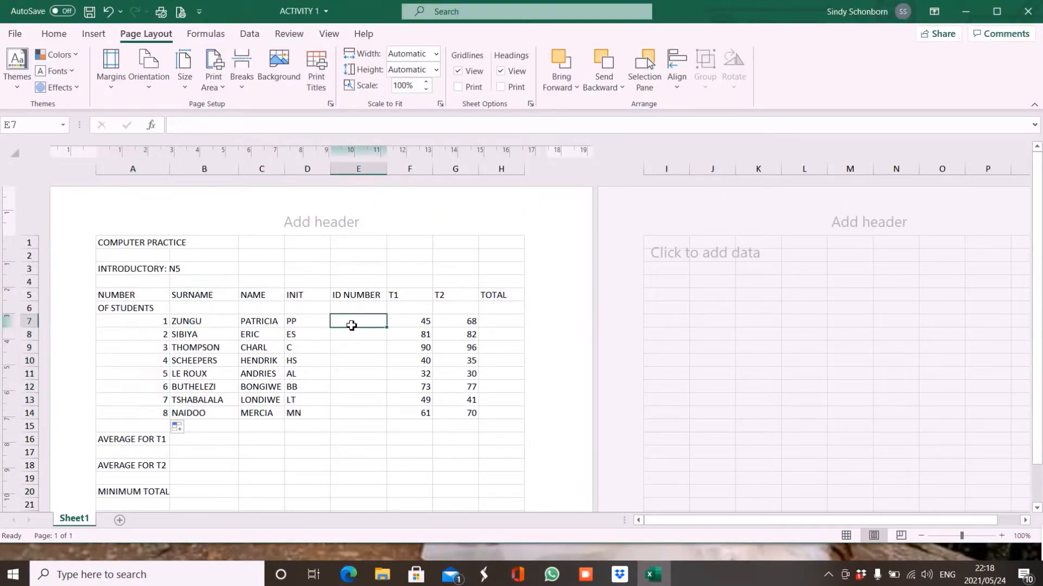
{"action": "left_click", "coordinate": [995, 12]}
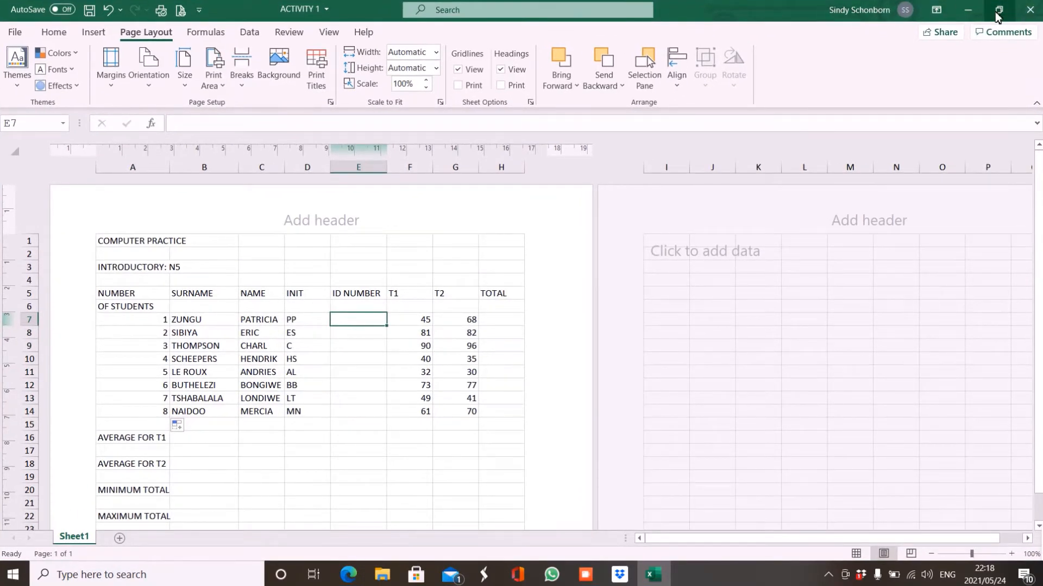
{"action": "left_click", "coordinate": [997, 11]}
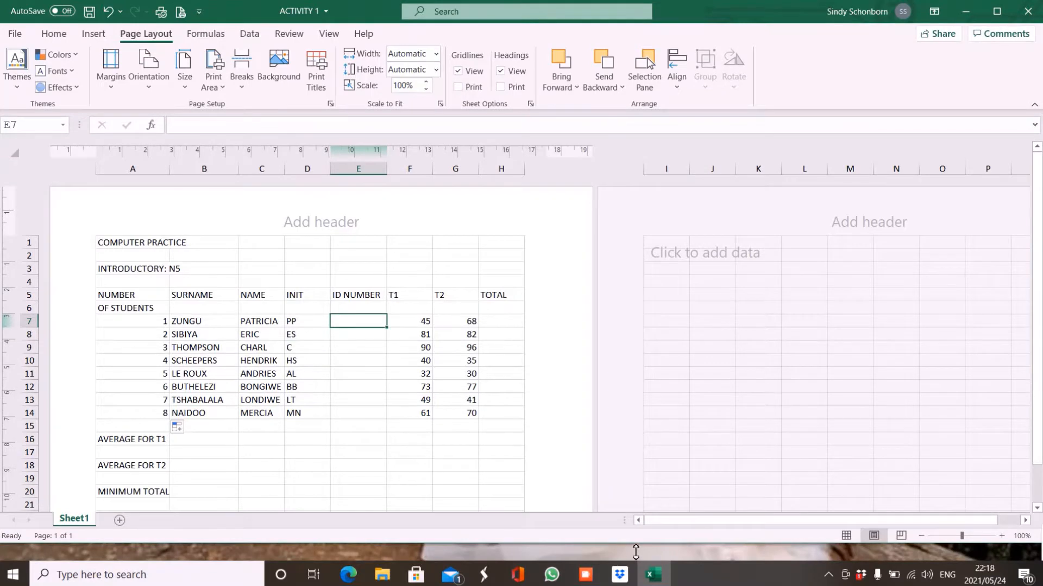
{"action": "left_click_drag", "start_coordinate": [635, 551], "coordinate": [592, 452]}
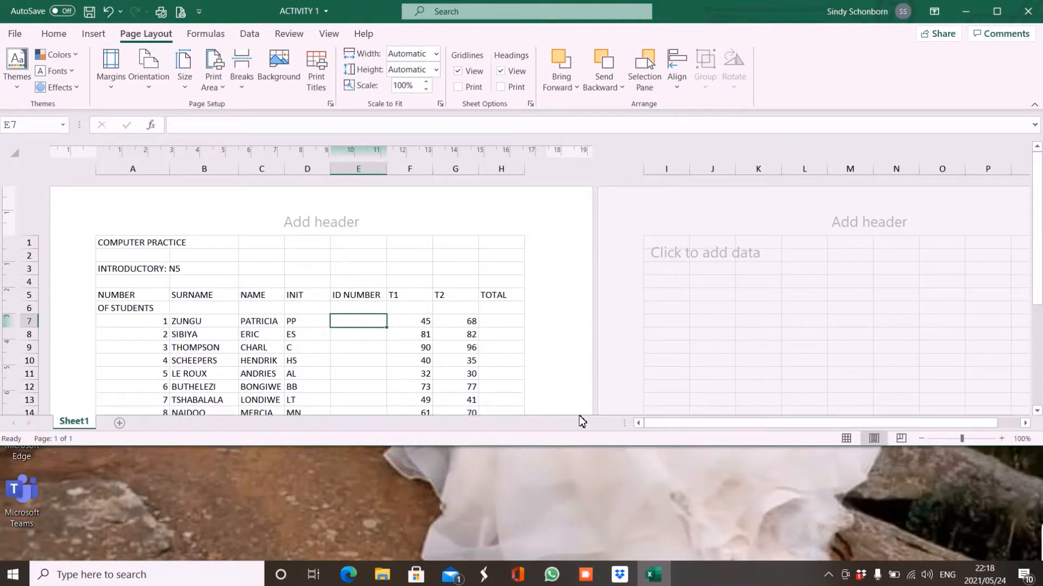
{"action": "left_click_drag", "start_coordinate": [686, 12], "coordinate": [739, 177]}
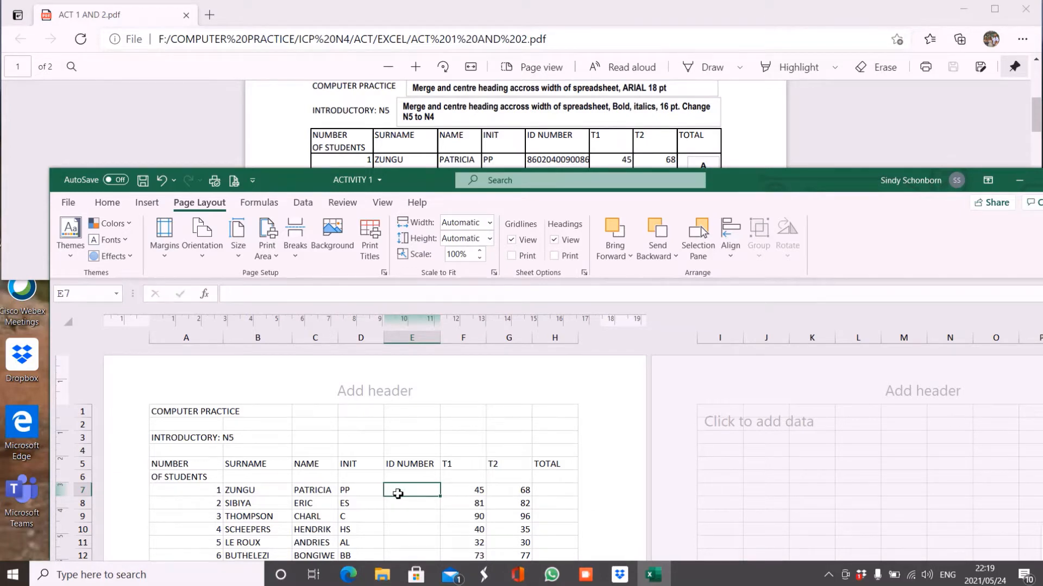
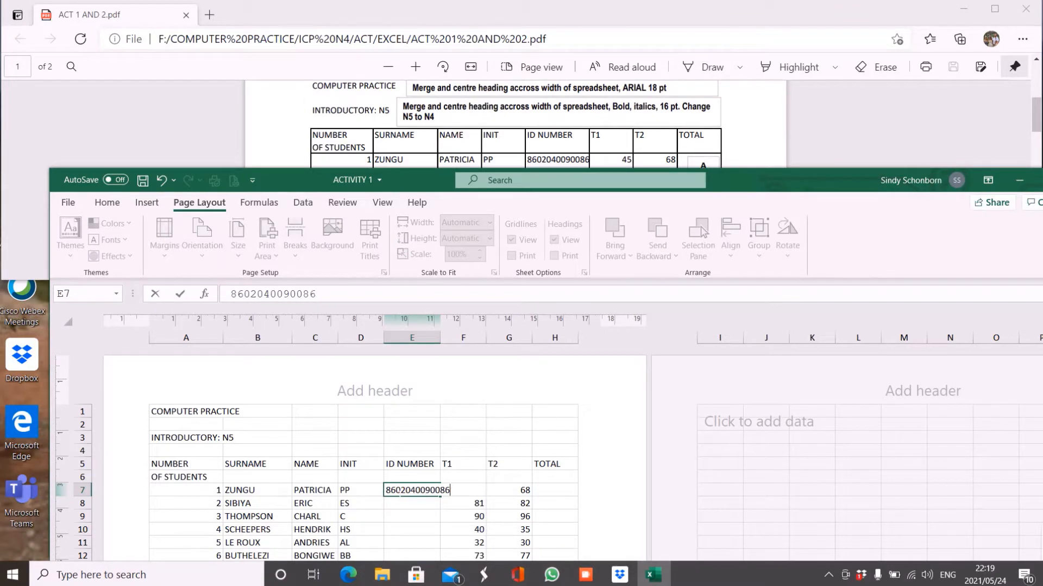
Enter the first student's ID number in E7, prefixed with an apostrophe so it stays text.
{"action": "key", "text": "Return"}
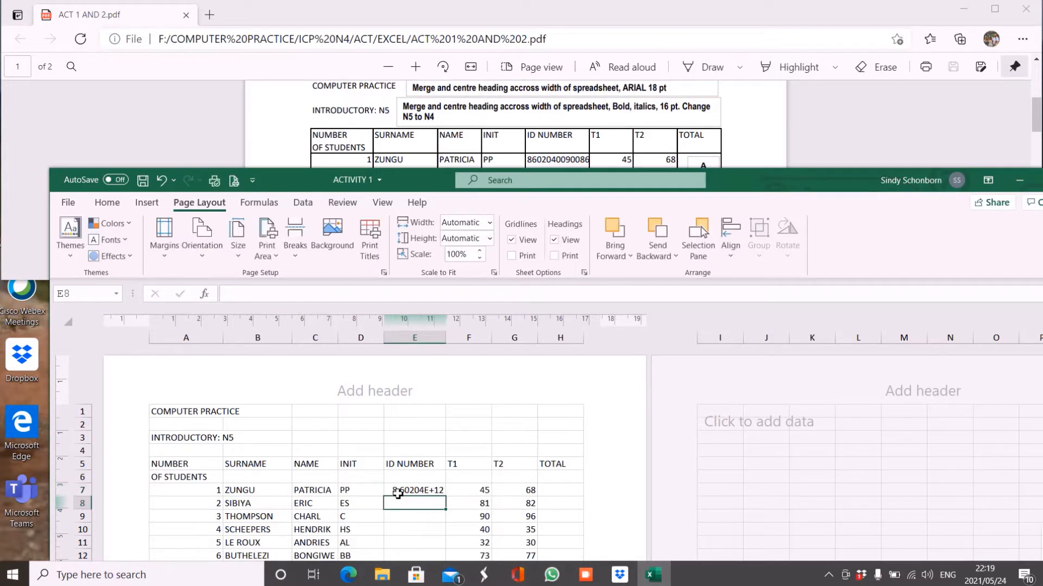
{"action": "left_click", "coordinate": [432, 494]}
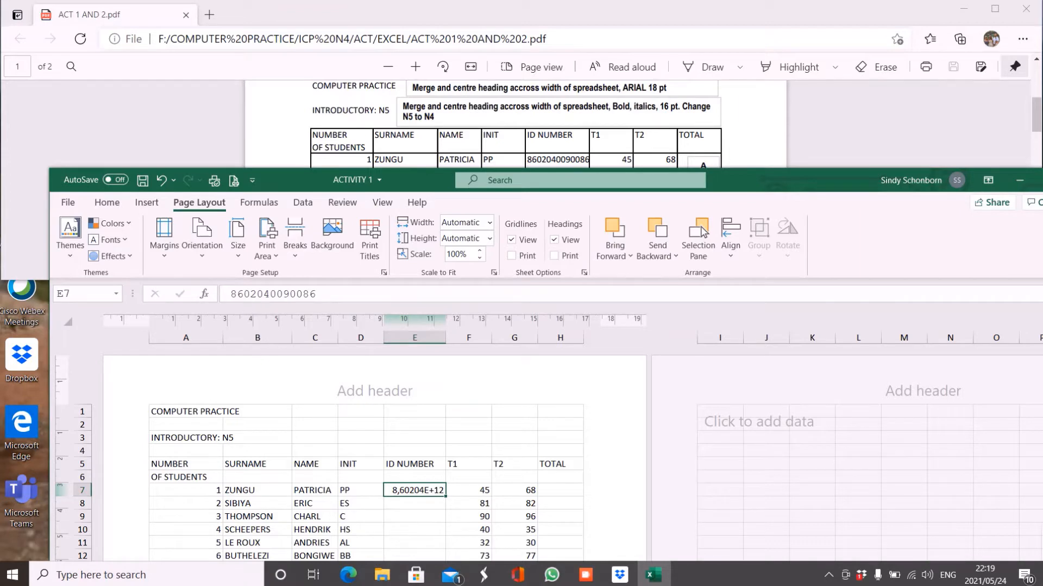
{"action": "double_click", "coordinate": [394, 492]}
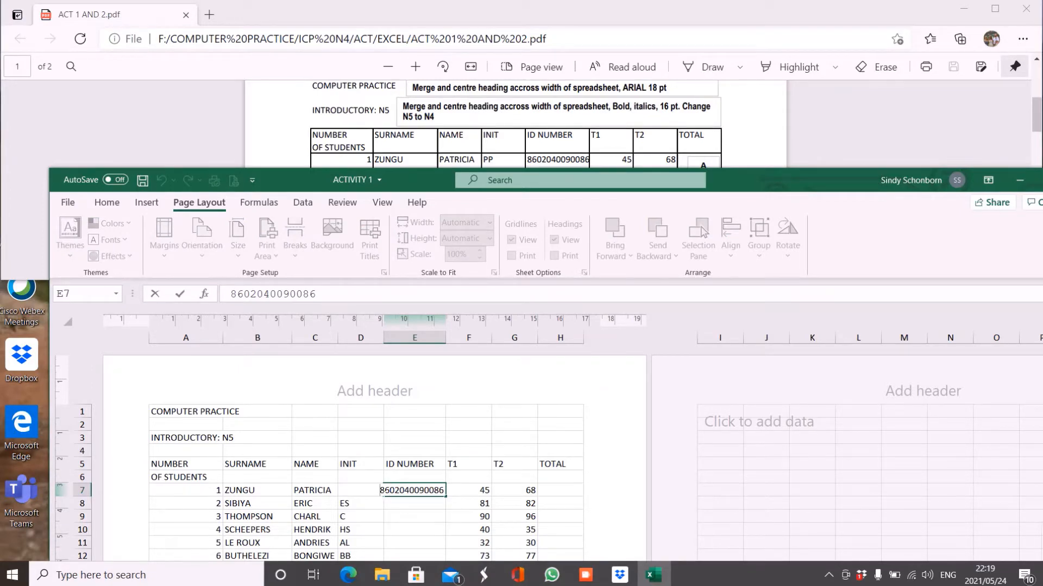
{"action": "left_click", "coordinate": [407, 519]}
{"action": "left_click", "coordinate": [404, 492]}
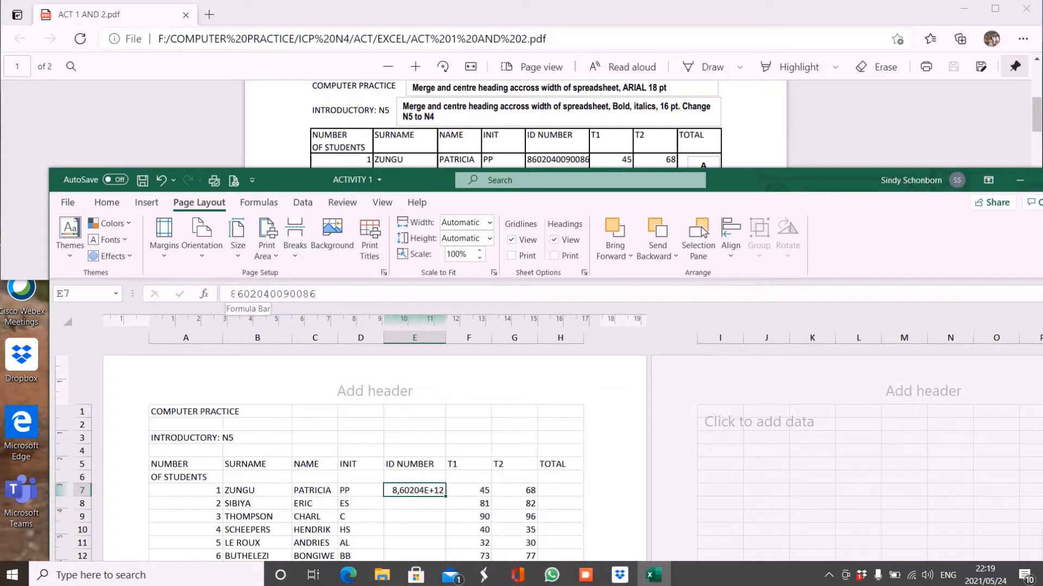
{"action": "left_click", "coordinate": [234, 296]}
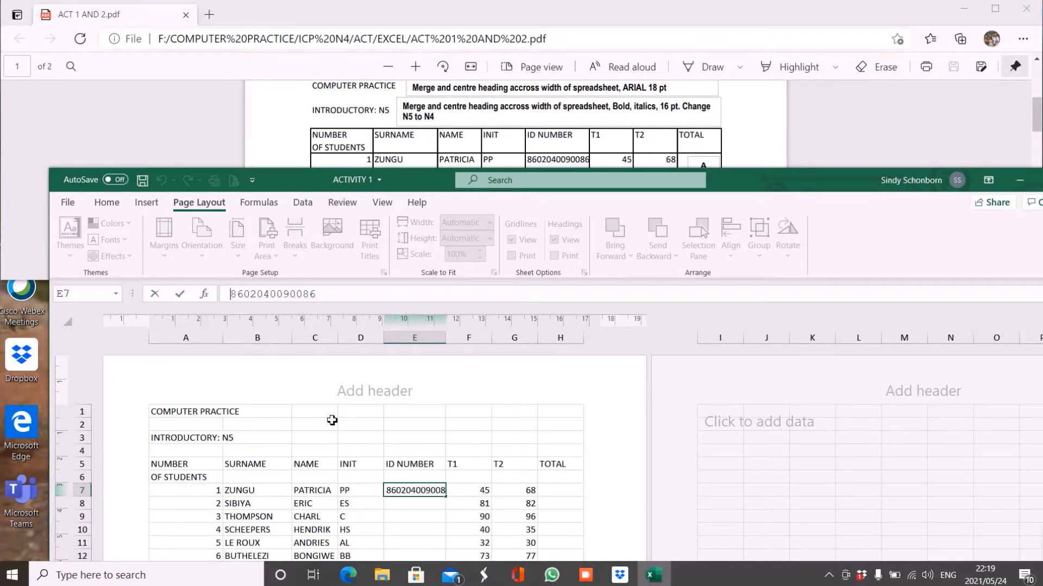
{"action": "type", "text": "'"}
{"action": "key", "text": "Return"}
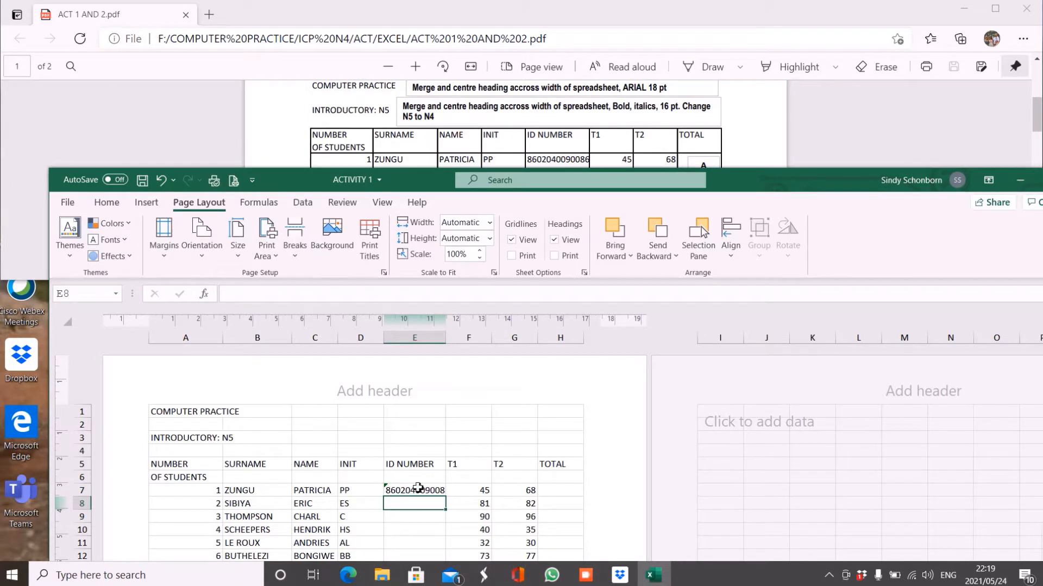
{"action": "left_click", "coordinate": [427, 340]}
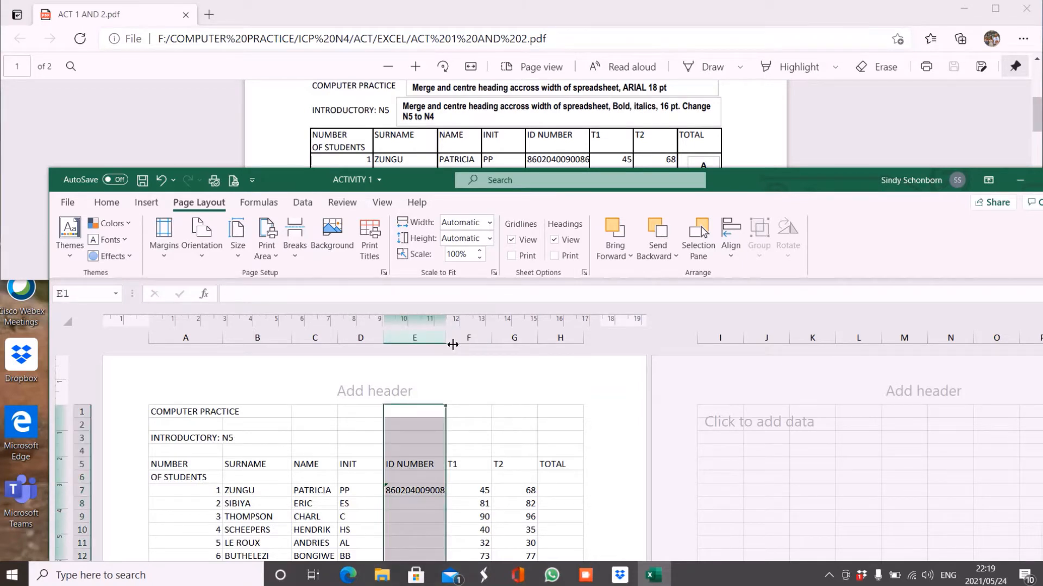
Resize column E to show the full ID number, settling at 2.79 cm wide.
{"action": "left_click_drag", "start_coordinate": [470, 346], "coordinate": [482, 346]}
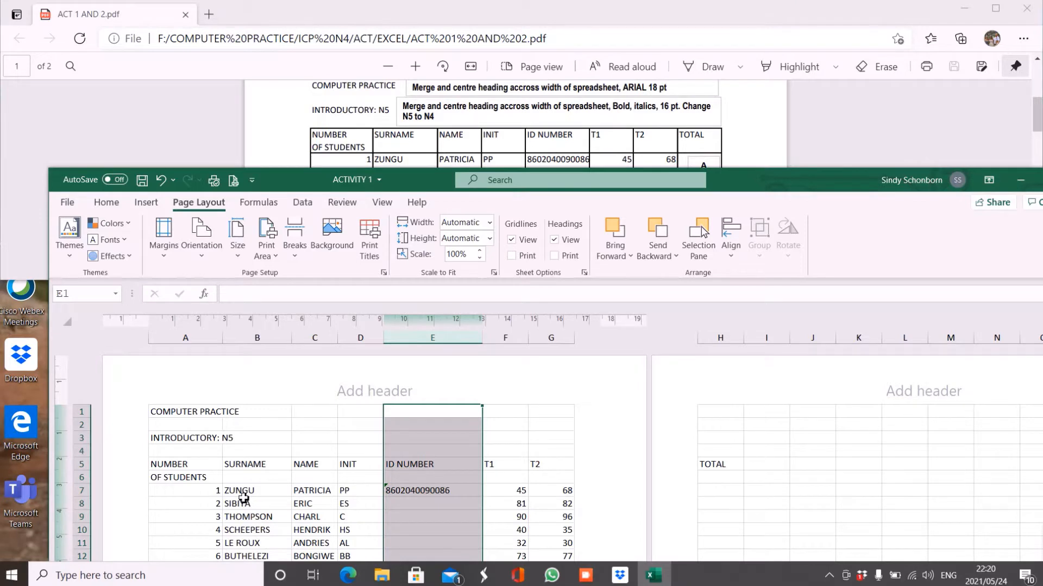
{"action": "left_click", "coordinate": [416, 492]}
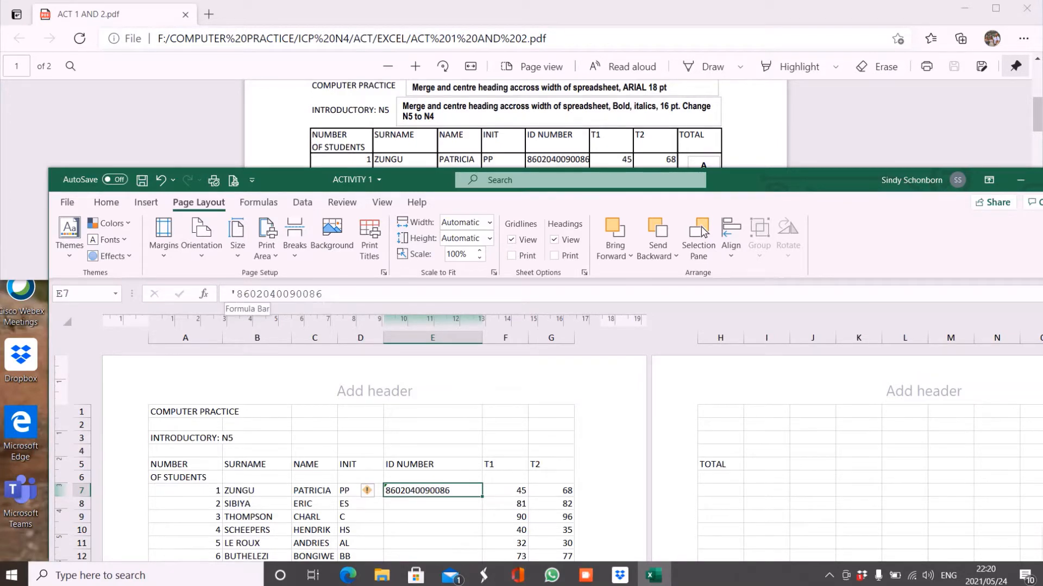
{"action": "left_click", "coordinate": [509, 494]}
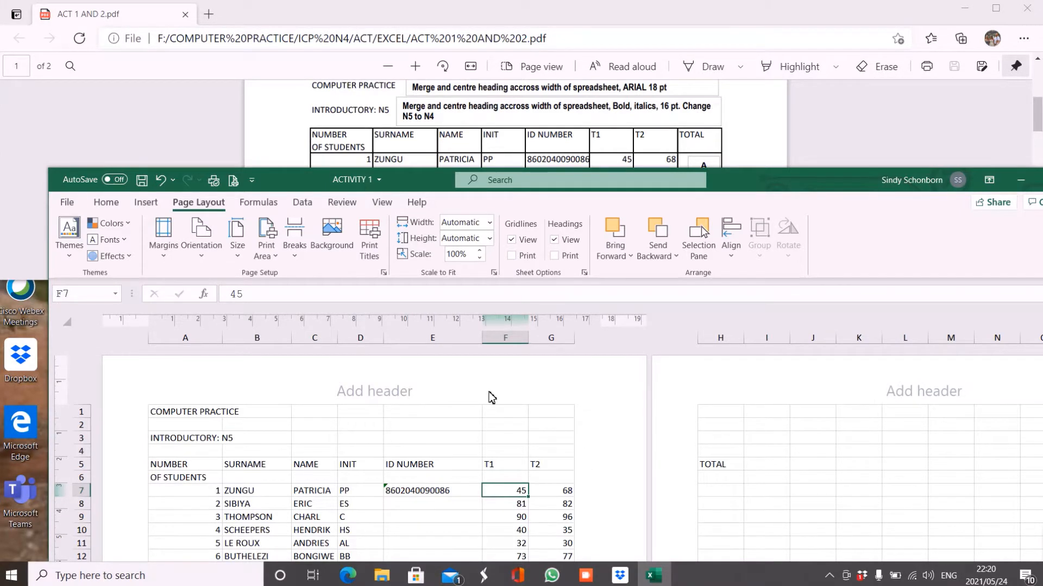
{"action": "left_click_drag", "start_coordinate": [489, 348], "coordinate": [455, 348]}
{"action": "left_click", "coordinate": [396, 505]}
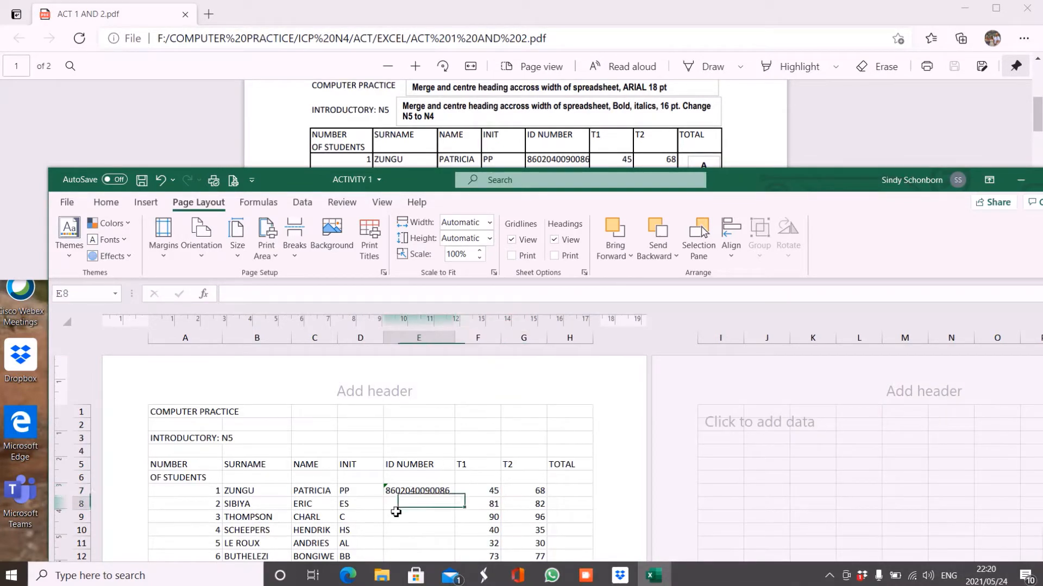
Enter the second student's ID number in E8 with a leading apostrophe, stored as text.
{"action": "type", "text": "'"}
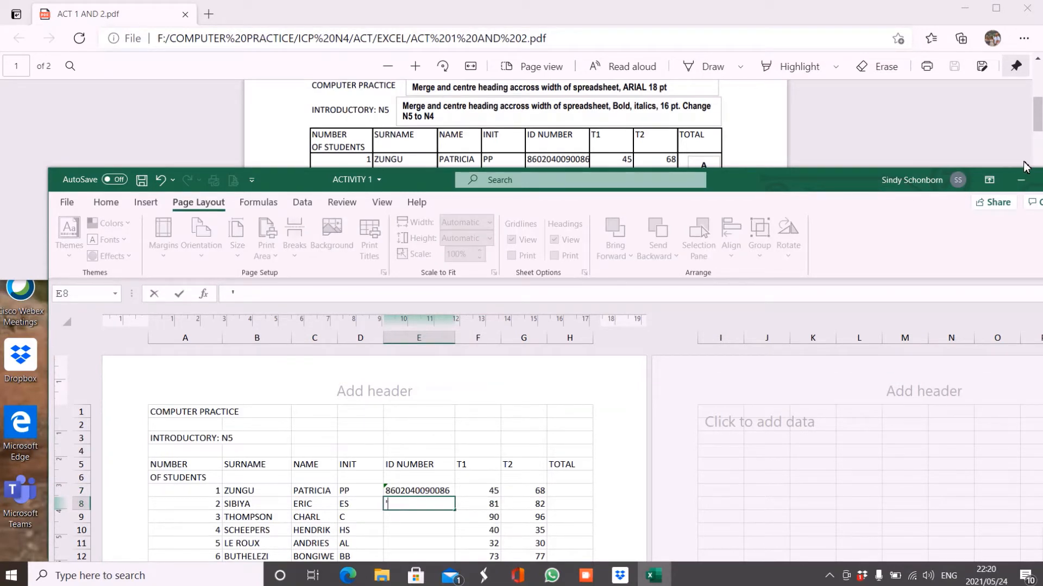
{"action": "left_click_drag", "start_coordinate": [1039, 128], "coordinate": [1039, 132]}
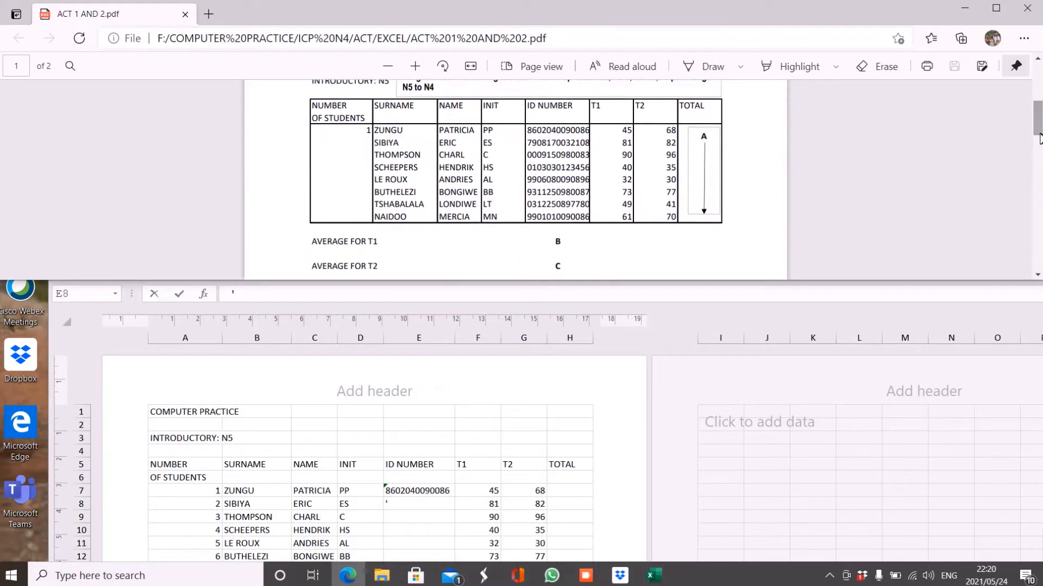
{"action": "left_click", "coordinate": [409, 507]}
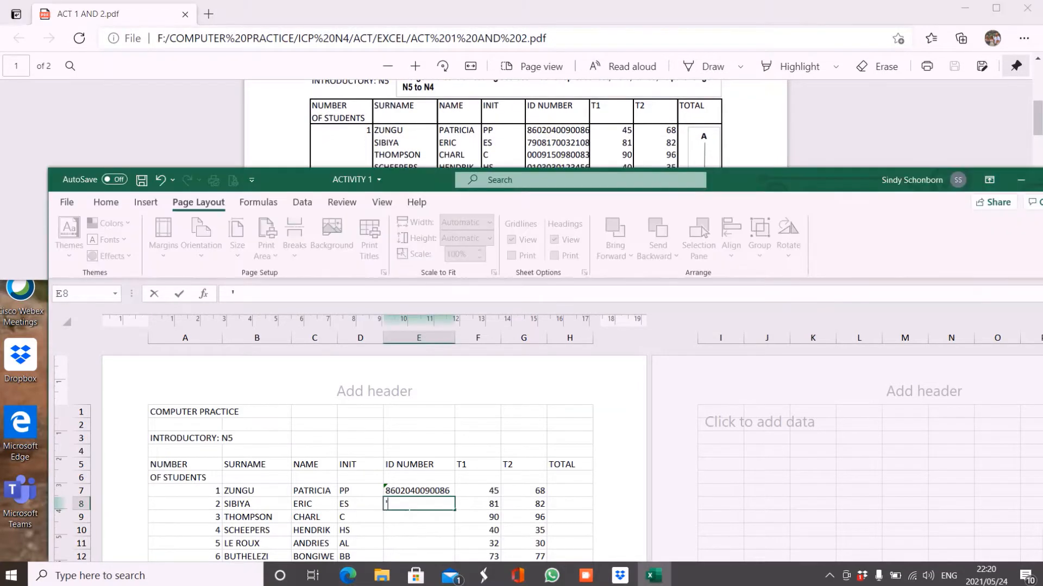
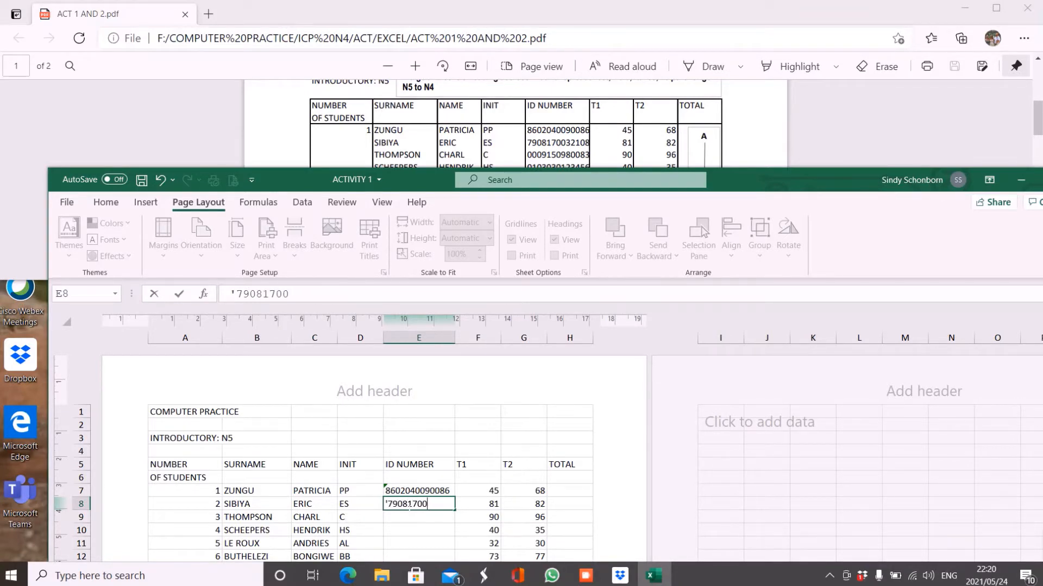
{"action": "key", "text": "Return"}
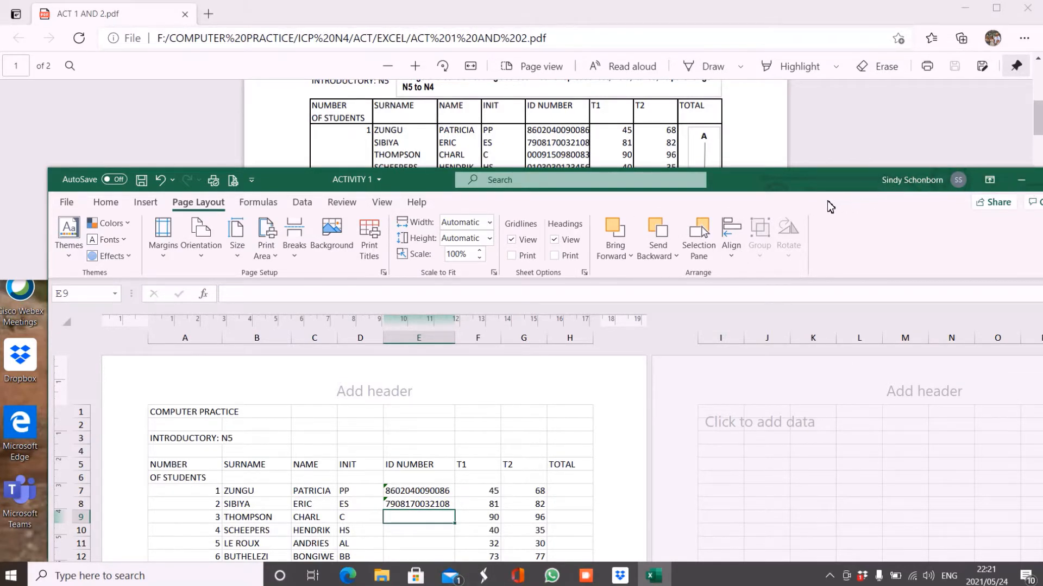
{"action": "left_click_drag", "start_coordinate": [817, 190], "coordinate": [780, 183]}
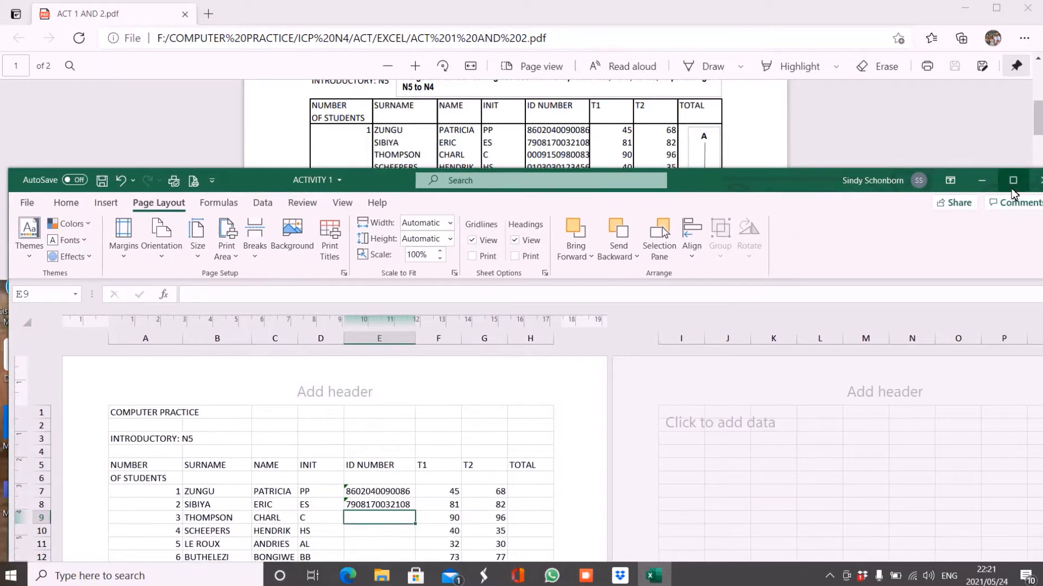
Maximize the windows and reread the PDF's numbered instructions and required calculations before returning to Excel.
{"action": "left_click", "coordinate": [1010, 184]}
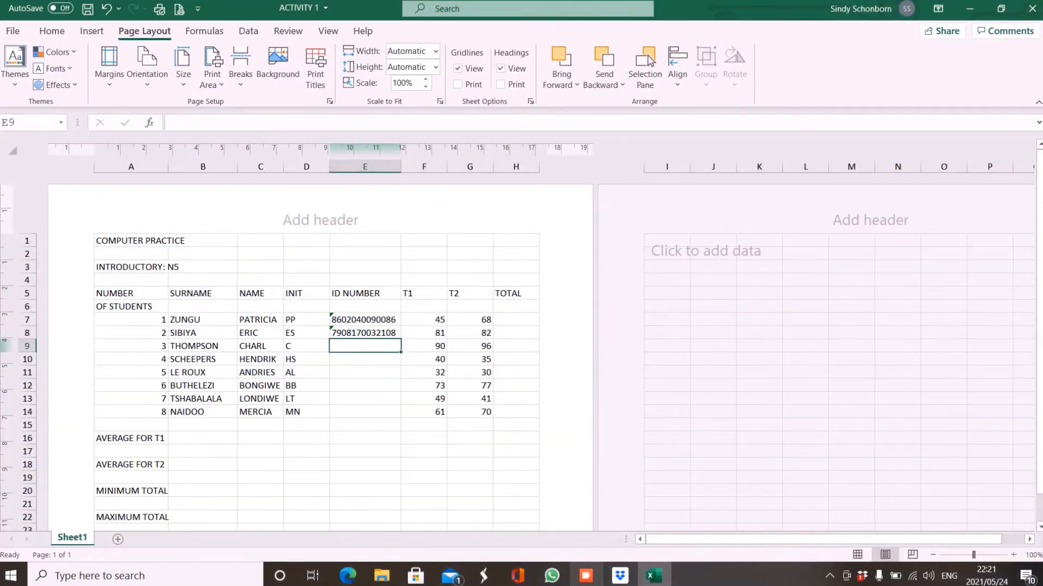
{"action": "left_click", "coordinate": [348, 575]}
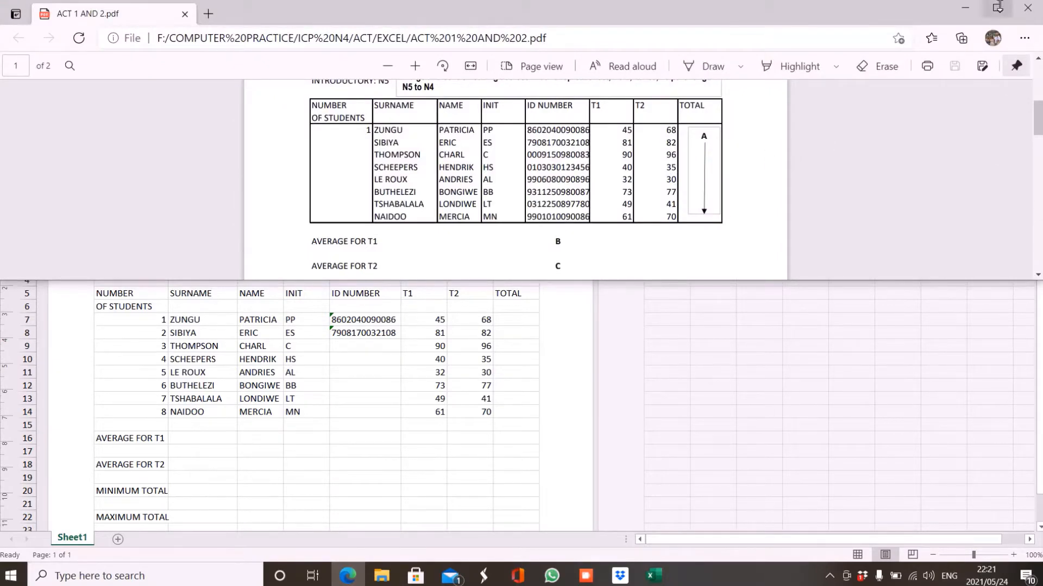
{"action": "left_click", "coordinate": [997, 9]}
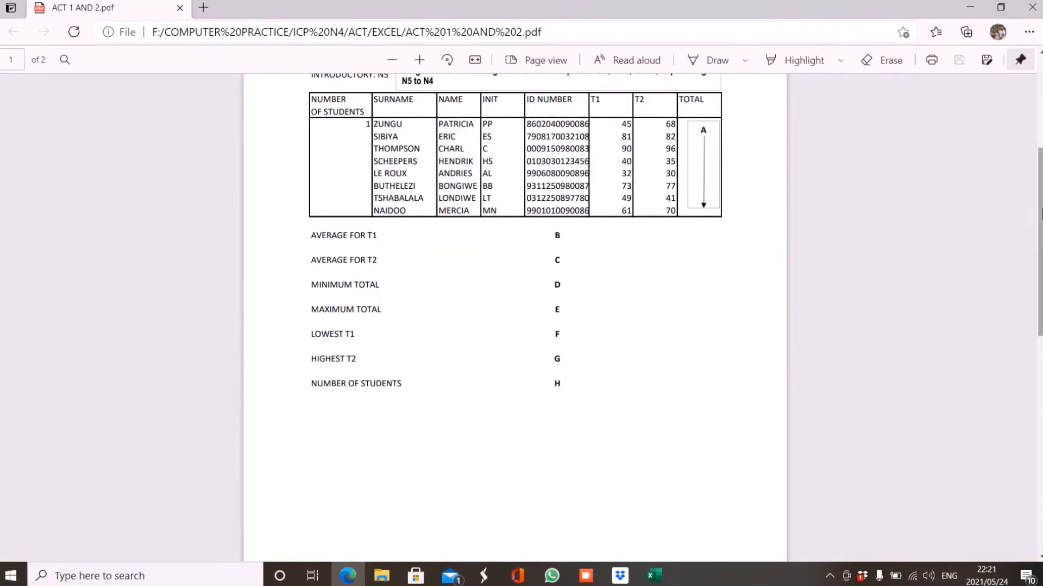
{"action": "scroll", "coordinate": [1037, 186], "scroll_direction": "up", "scroll_amount": 1}
{"action": "scroll", "coordinate": [1038, 186], "scroll_direction": "up", "scroll_amount": 2}
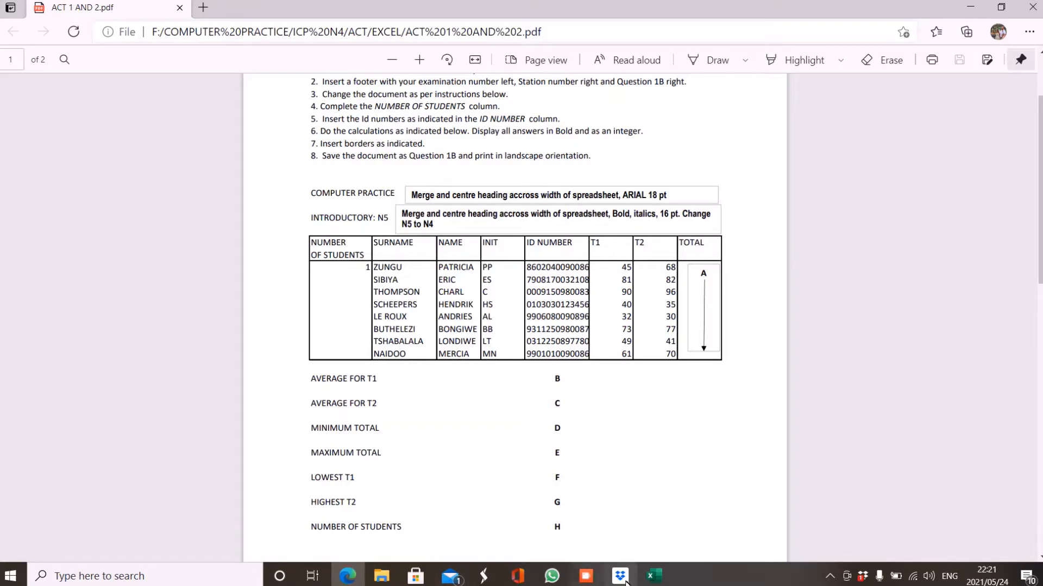
{"action": "left_click", "coordinate": [651, 577]}
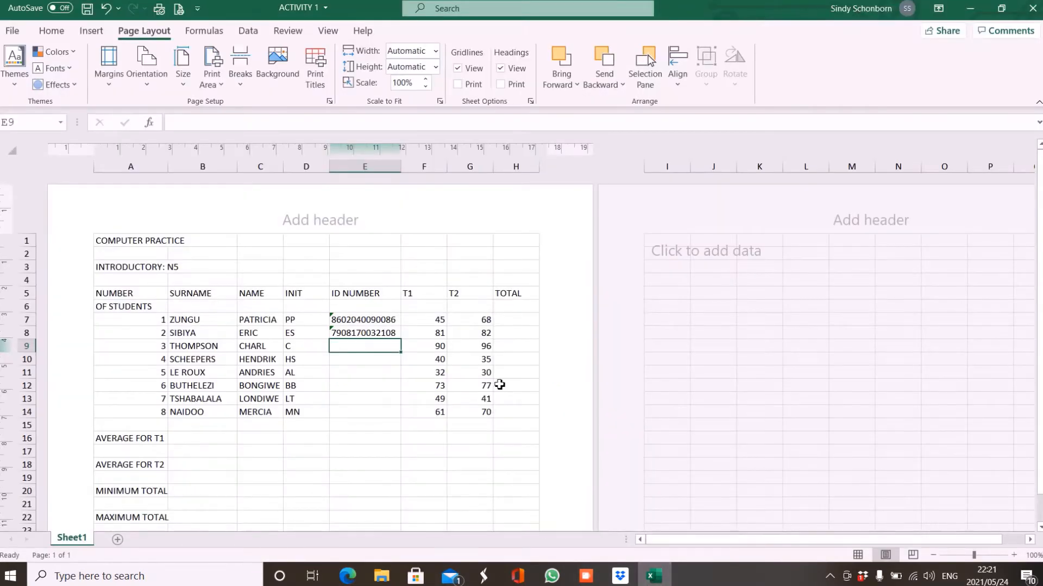
Select H7 and show the AutoSum quick-calculation list on the Home ribbon.
{"action": "left_click", "coordinate": [506, 324]}
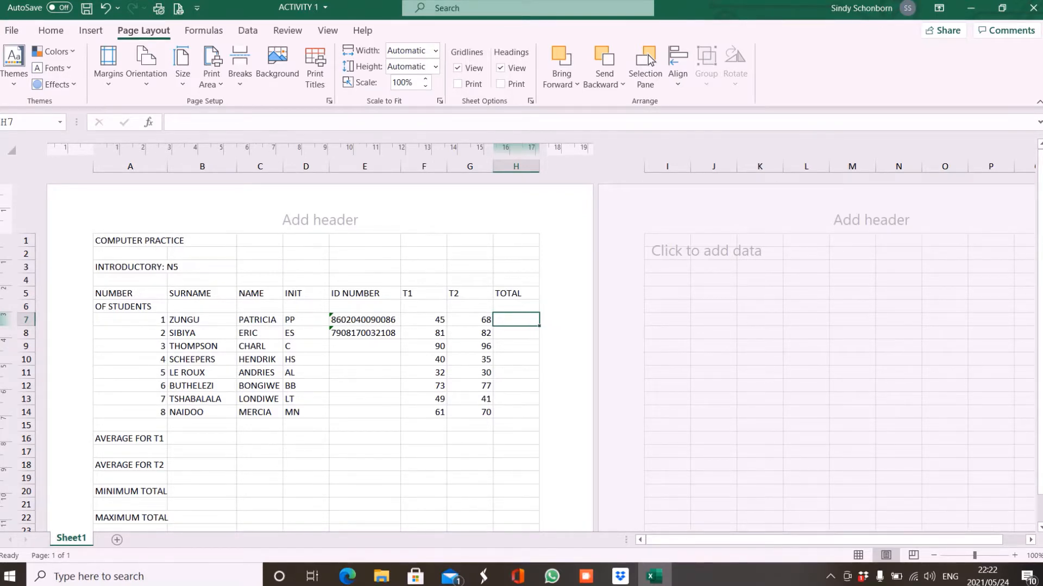
{"action": "left_click", "coordinate": [53, 33]}
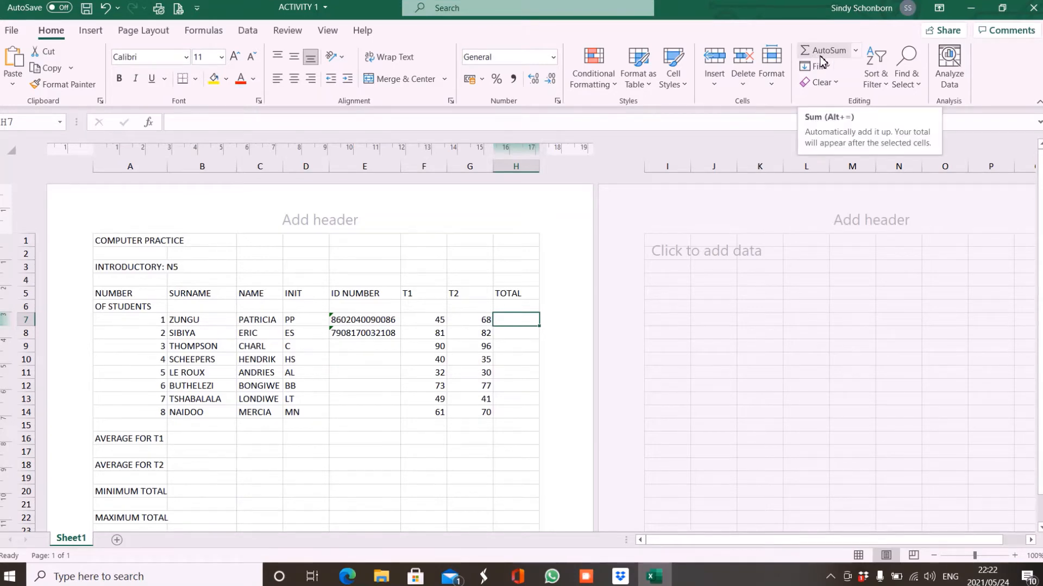
{"action": "left_click", "coordinate": [857, 52]}
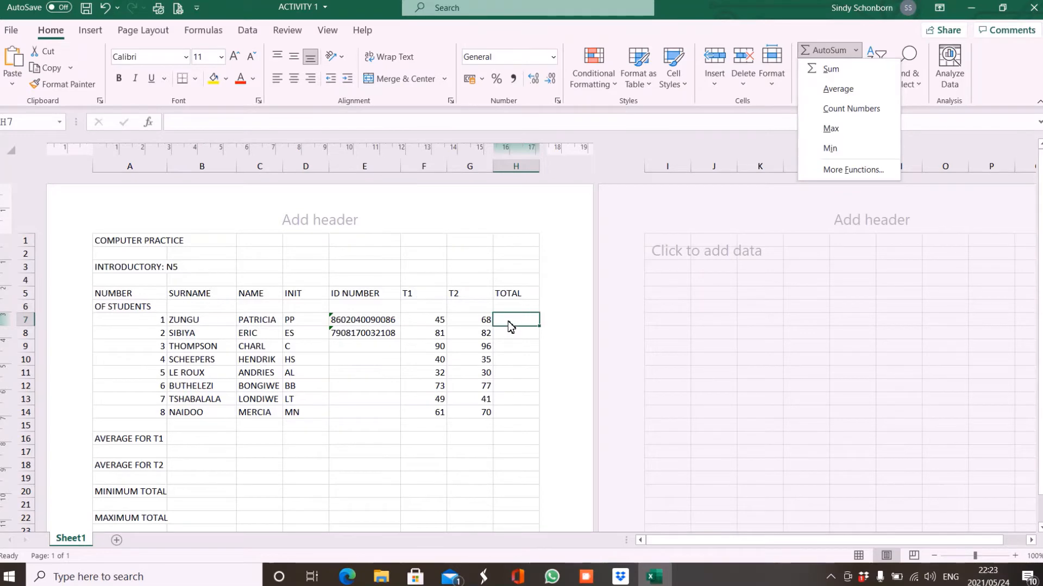
Enter =SUM(F7:G7) in H7 to total the first student's marks as 113, then recheck it.
{"action": "left_click", "coordinate": [826, 71]}
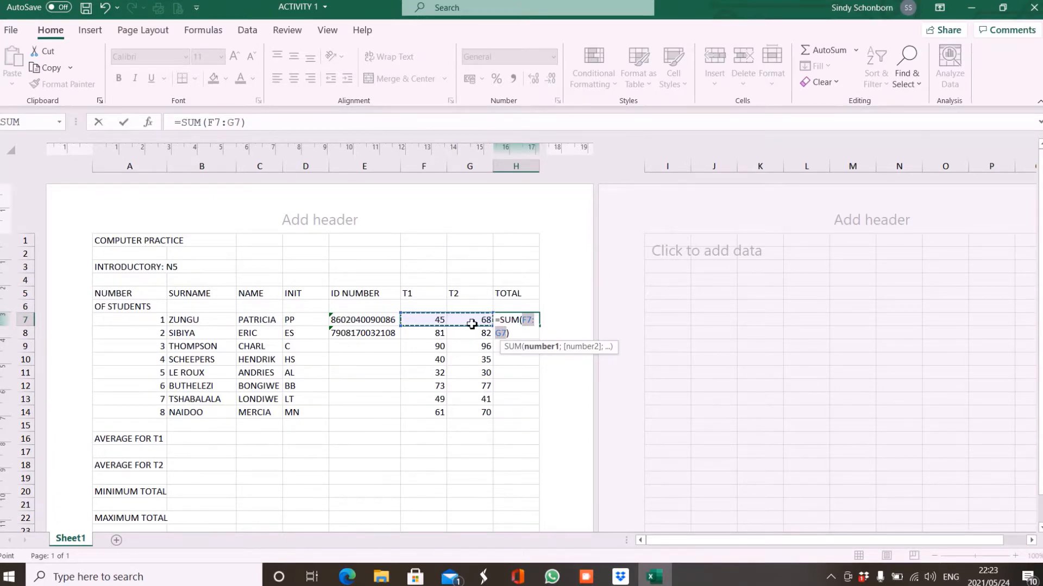
{"action": "key", "text": "Return"}
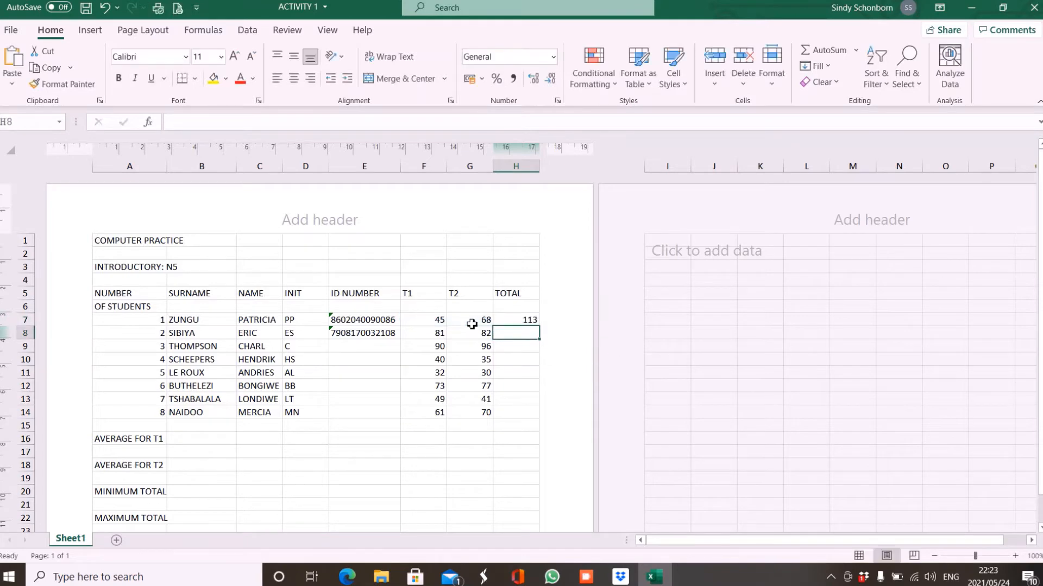
{"action": "left_click", "coordinate": [515, 324]}
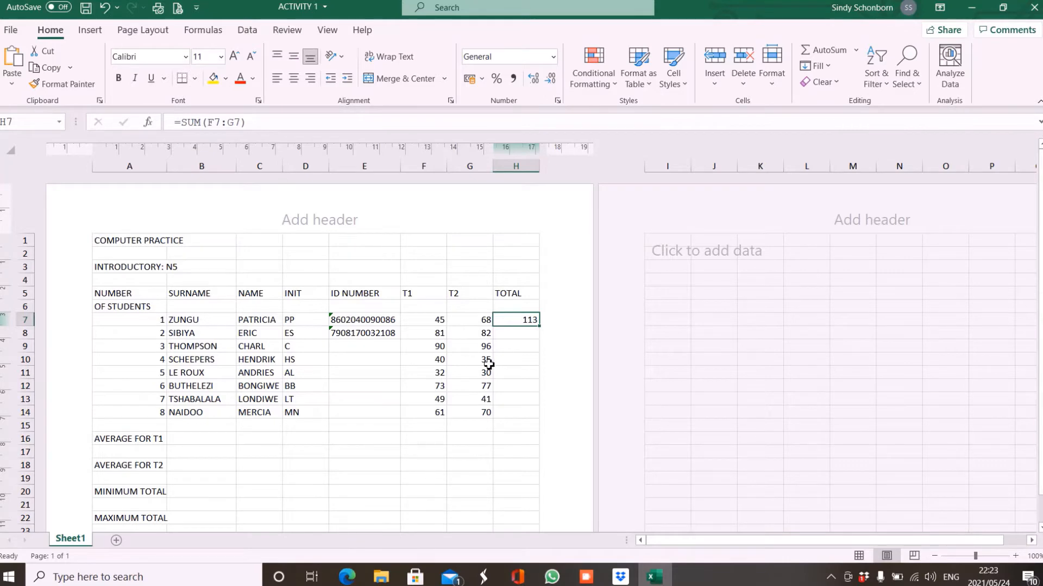
{"action": "double_click", "coordinate": [517, 326]}
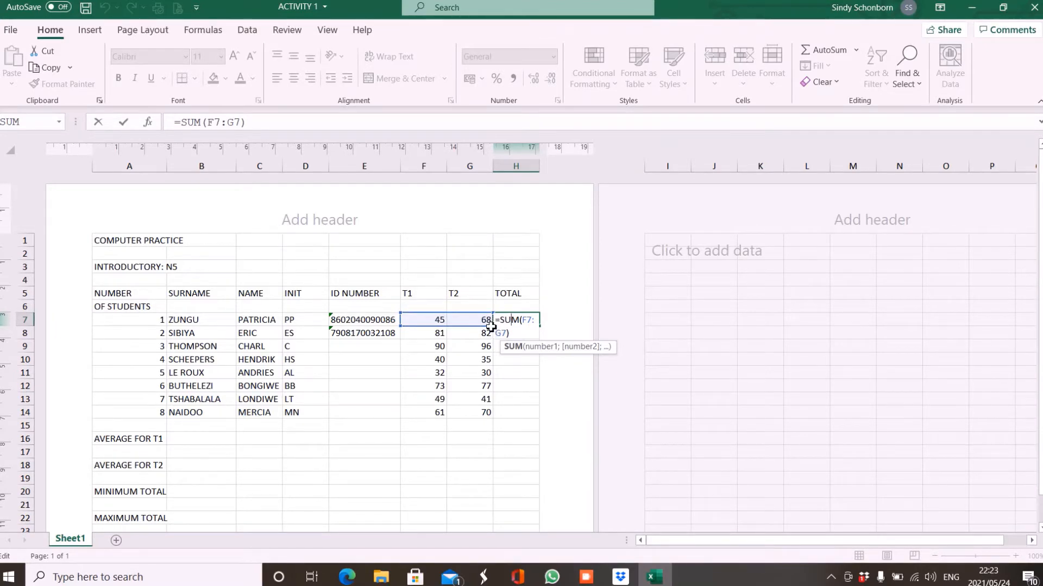
{"action": "key", "text": "Return"}
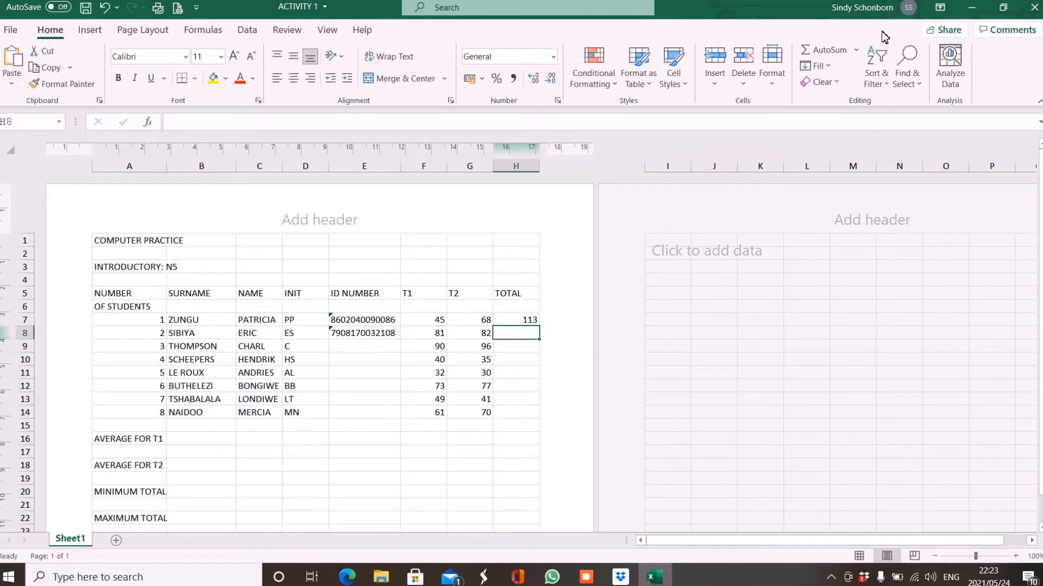
Copy H7's SUM formula down to H14, giving totals from 113 to 131.
{"action": "left_click", "coordinate": [856, 50]}
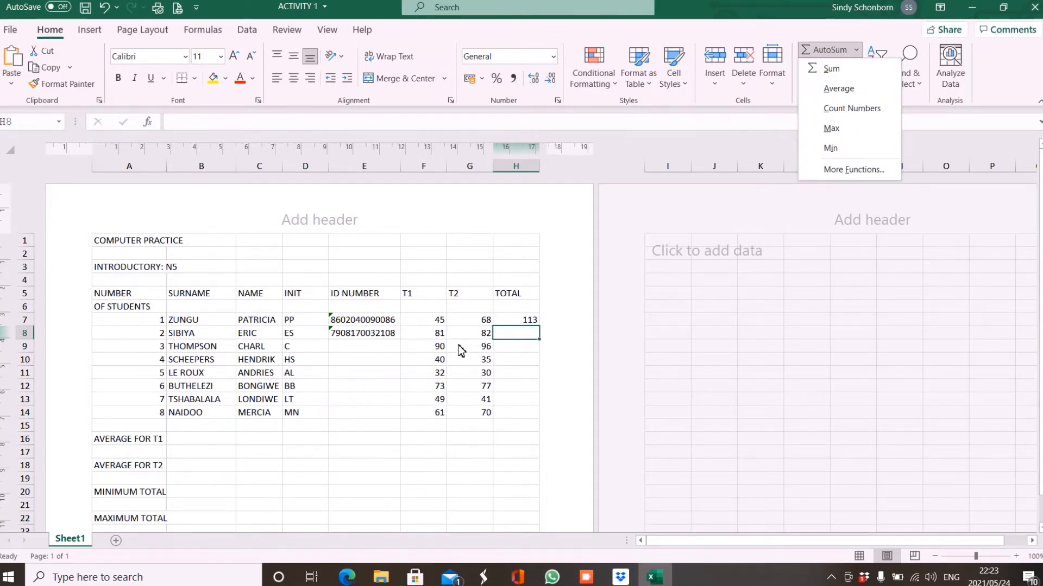
{"action": "left_click", "coordinate": [512, 323]}
{"action": "left_click", "coordinate": [515, 323]}
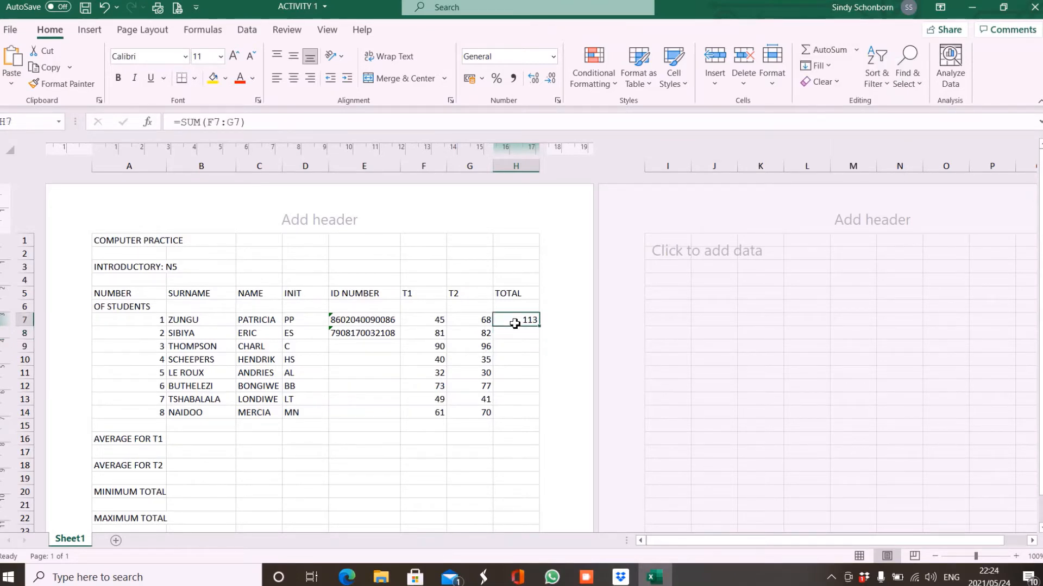
{"action": "double_click", "coordinate": [515, 324]}
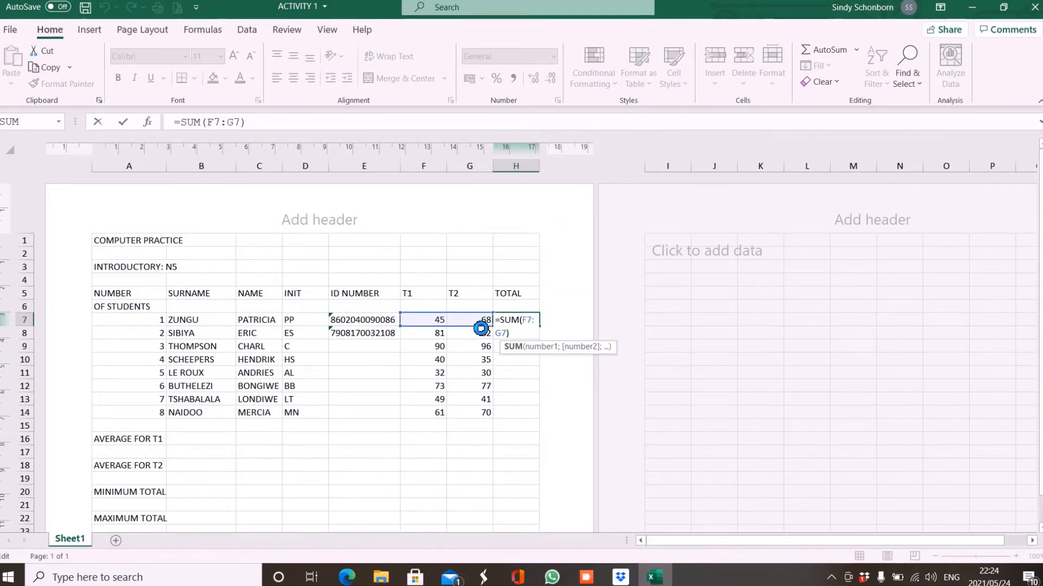
{"action": "key", "text": "Return"}
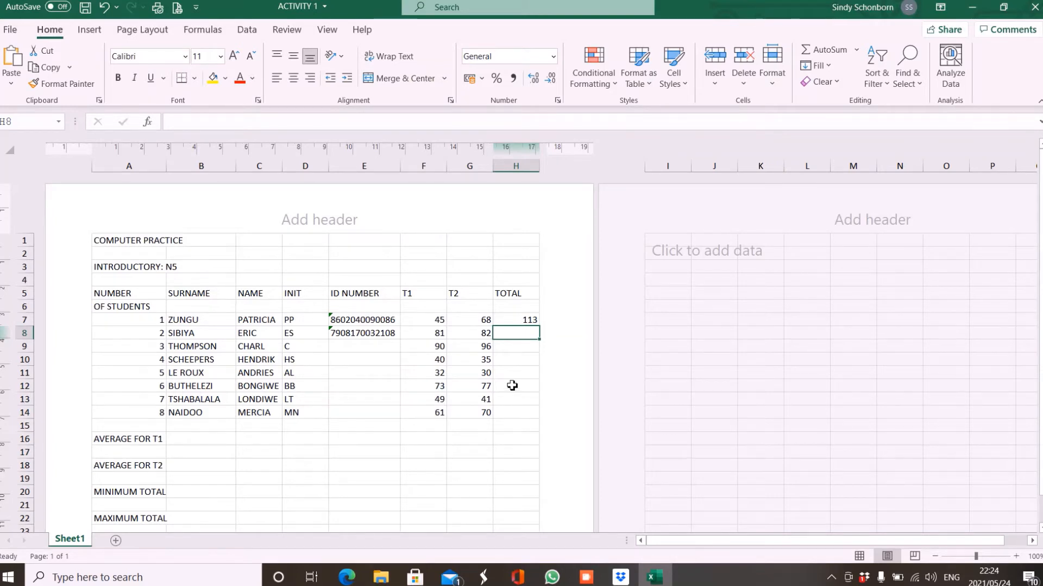
{"action": "left_click", "coordinate": [509, 325]}
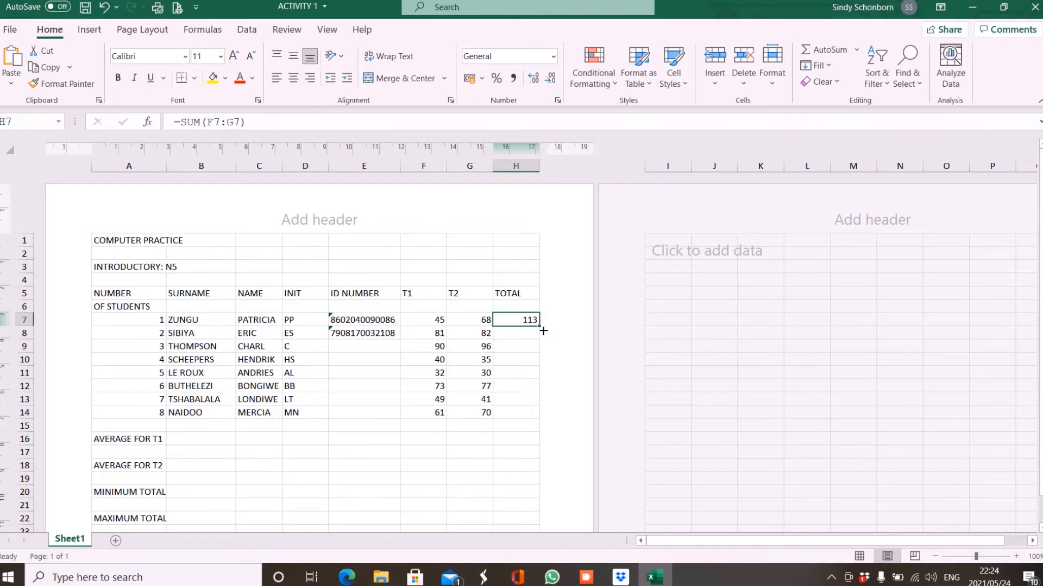
{"action": "left_click_drag", "start_coordinate": [543, 330], "coordinate": [540, 424]}
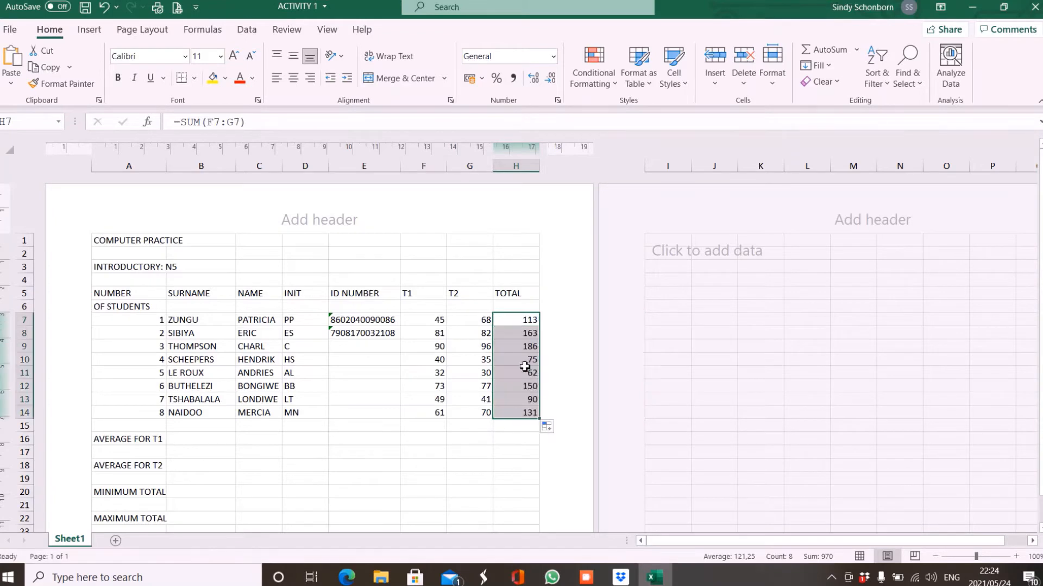
{"action": "left_click", "coordinate": [520, 334]}
{"action": "double_click", "coordinate": [519, 333]}
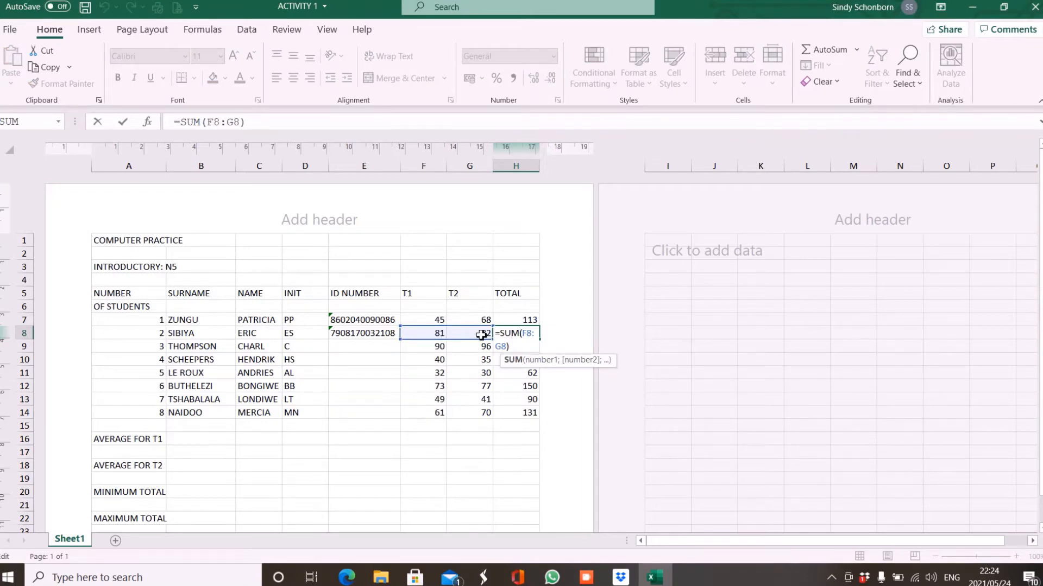
{"action": "key", "text": "Return"}
{"action": "double_click", "coordinate": [521, 347]}
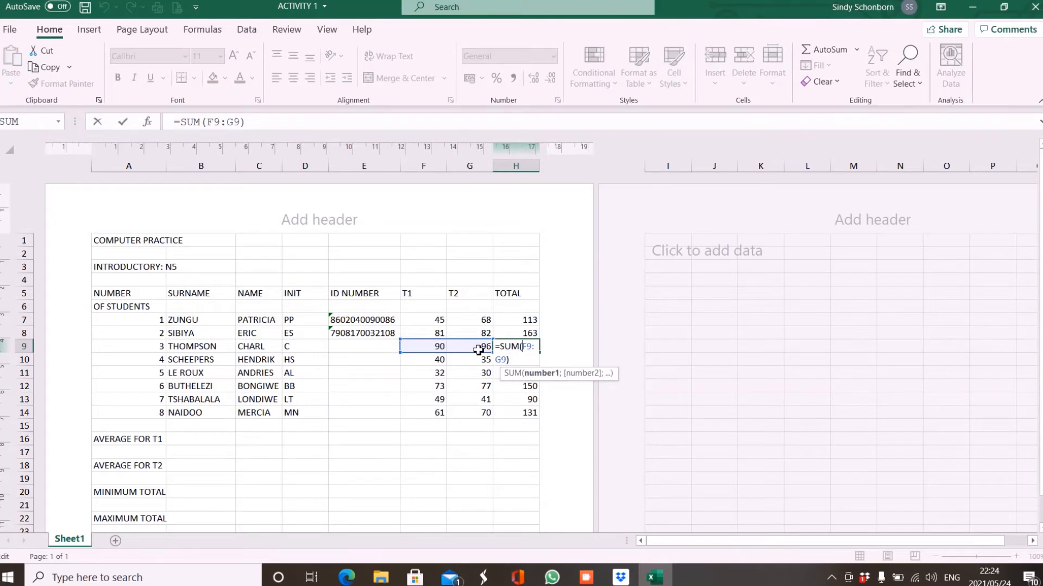
{"action": "key", "text": "Return"}
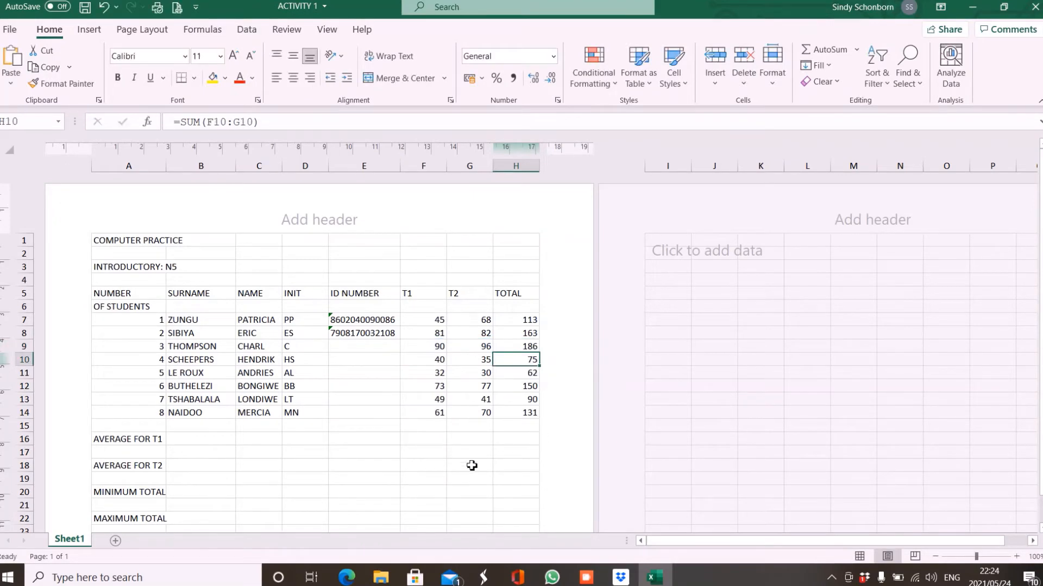
{"action": "left_click", "coordinate": [348, 579]}
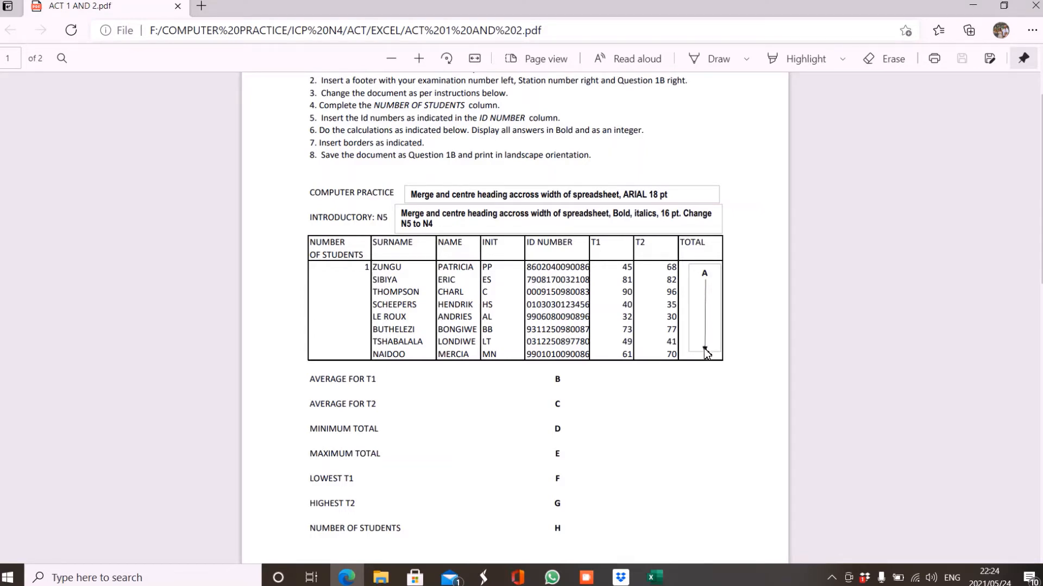
{"action": "left_click", "coordinate": [653, 579]}
{"action": "left_click", "coordinate": [512, 324]}
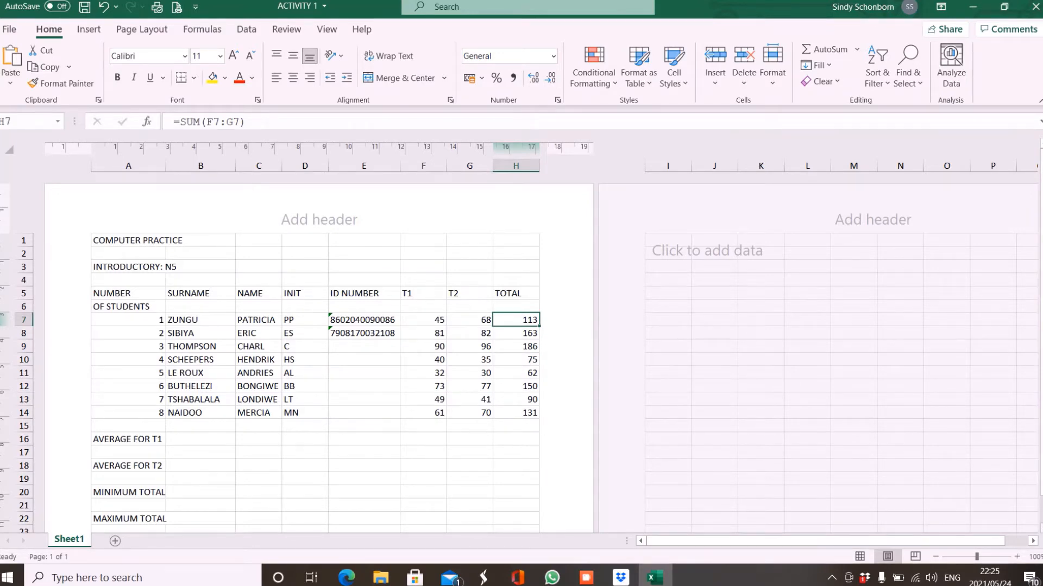
{"action": "scroll", "coordinate": [320, 353], "scroll_direction": "down", "scroll_amount": 2}
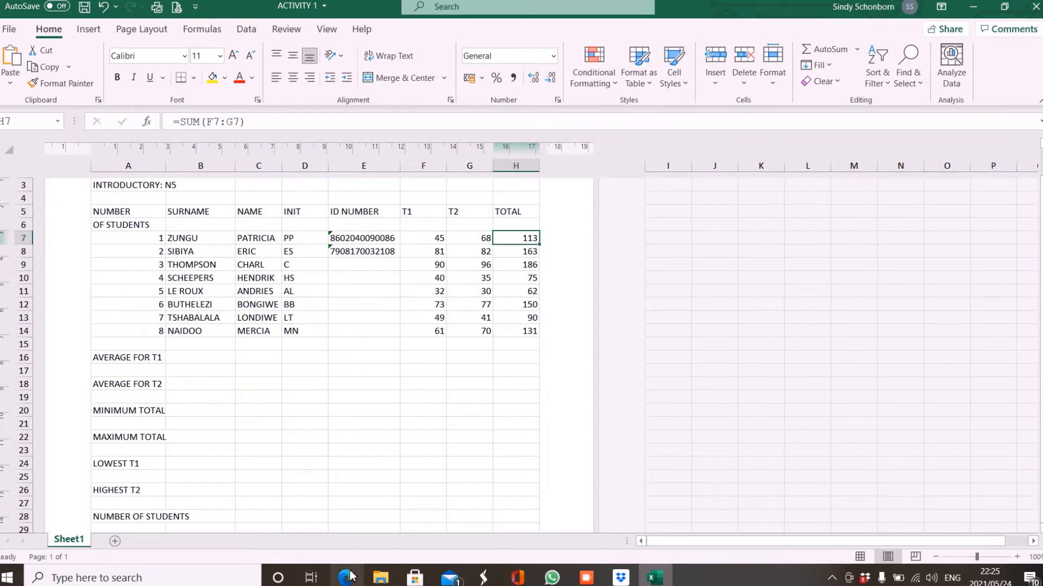
{"action": "mouse_move", "coordinate": [350, 576]}
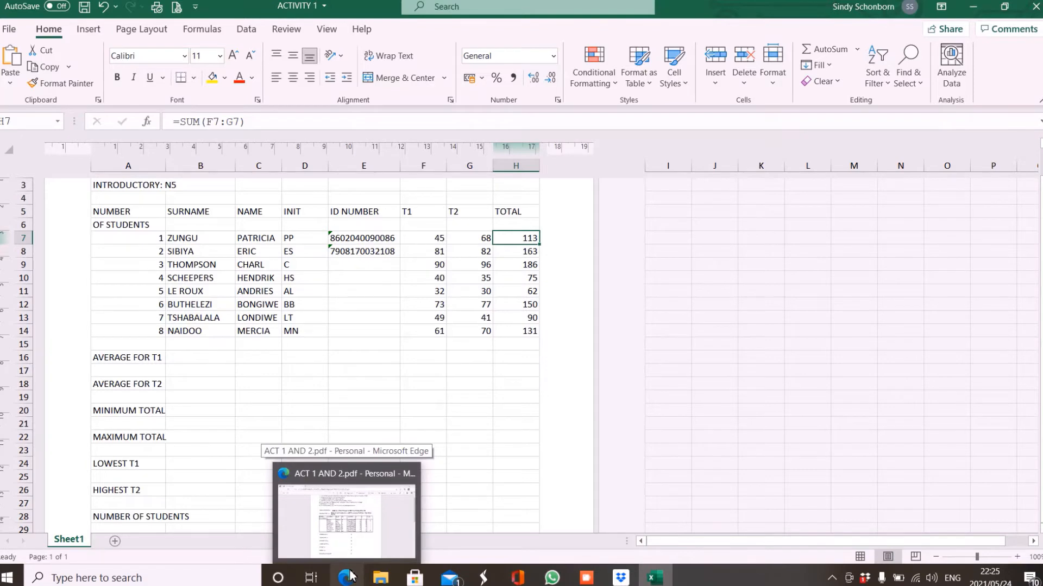
{"action": "left_click", "coordinate": [350, 576]}
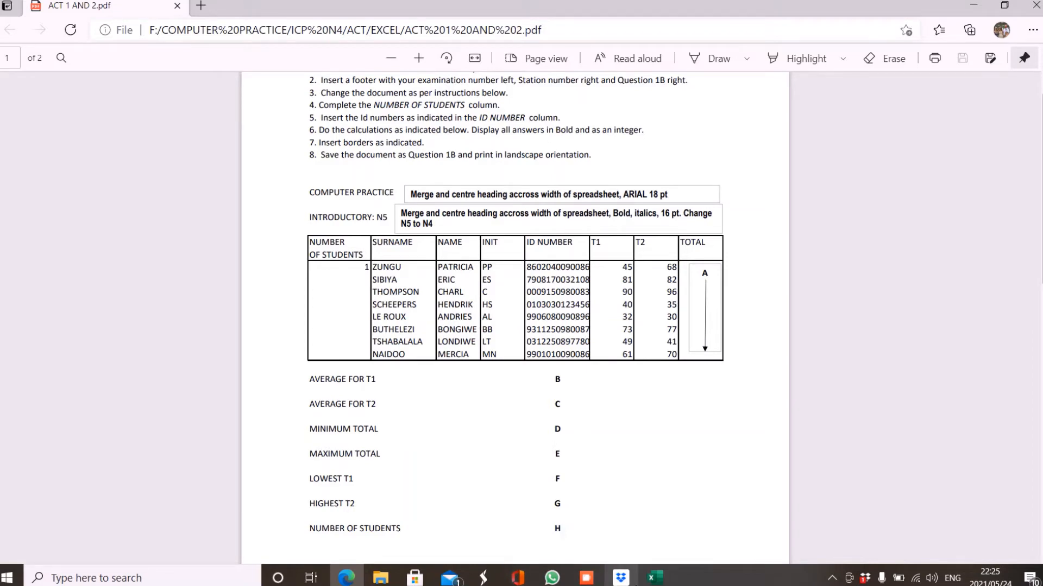
{"action": "left_click", "coordinate": [655, 579]}
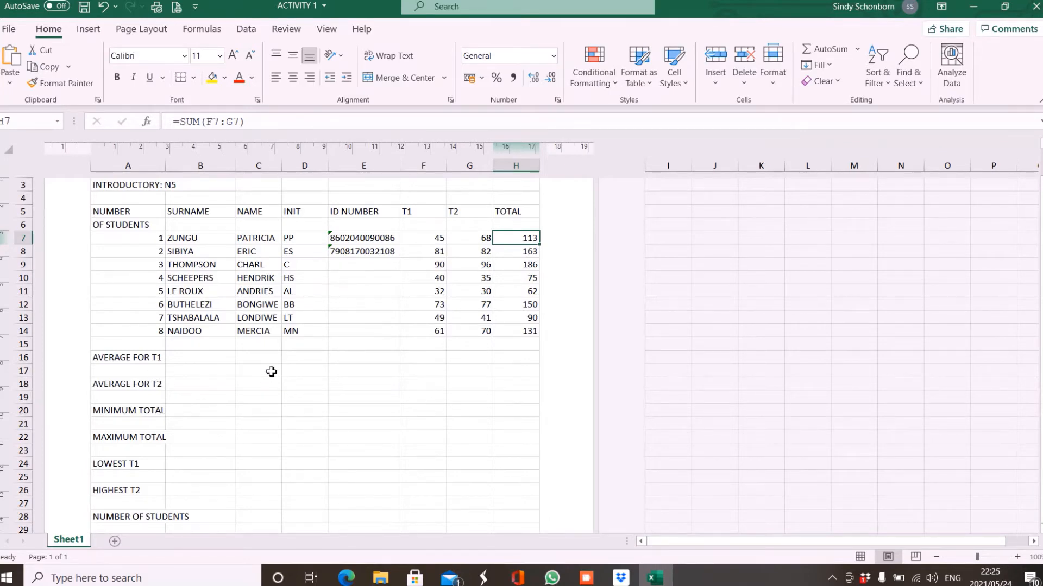
Put =AVERAGE(F7:F14) in E16 beside AVERAGE FOR T1, giving 58,875.
{"action": "left_click", "coordinate": [361, 363]}
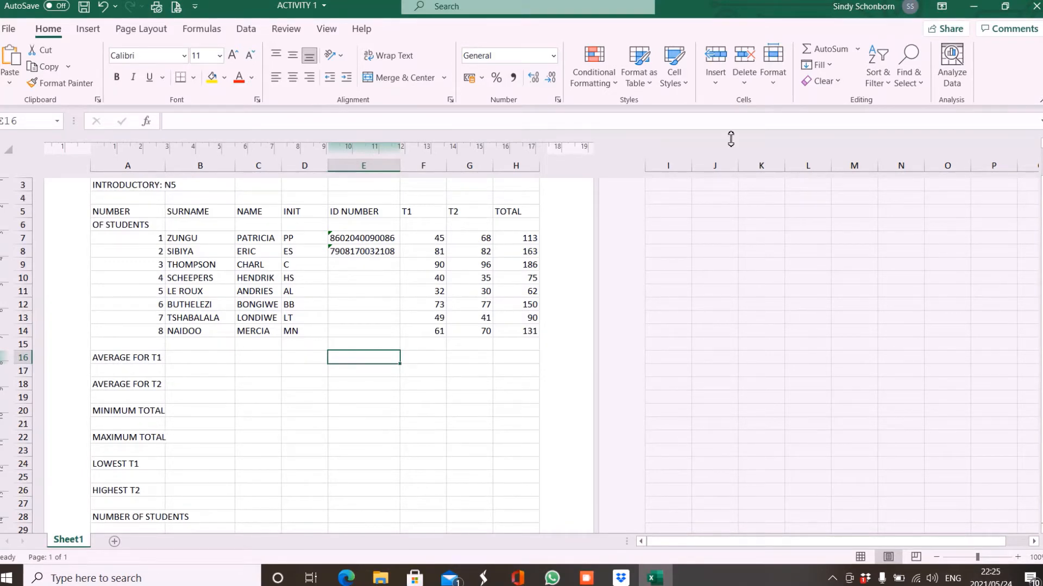
{"action": "left_click", "coordinate": [859, 51]}
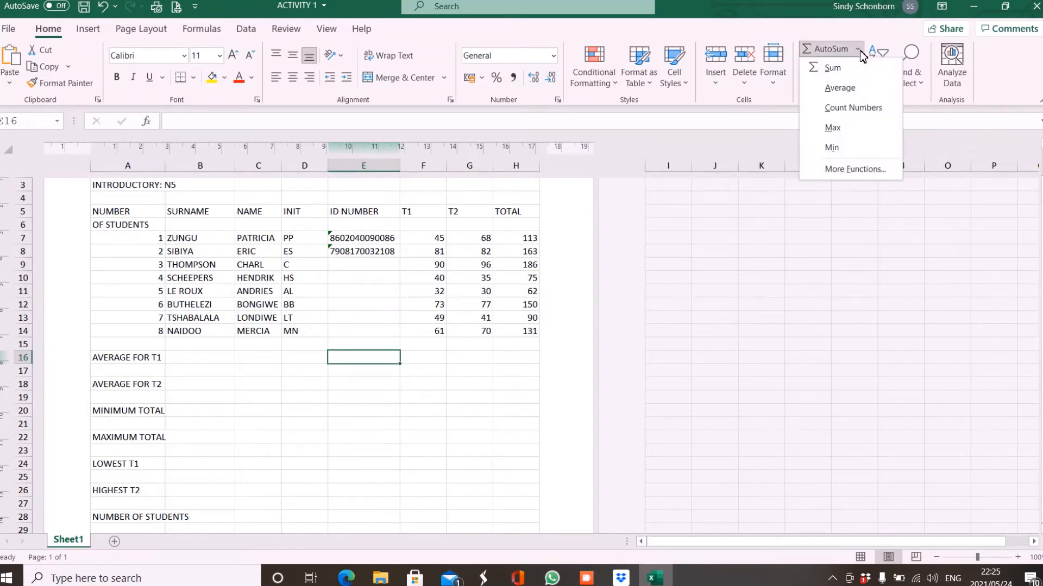
{"action": "left_click", "coordinate": [841, 91]}
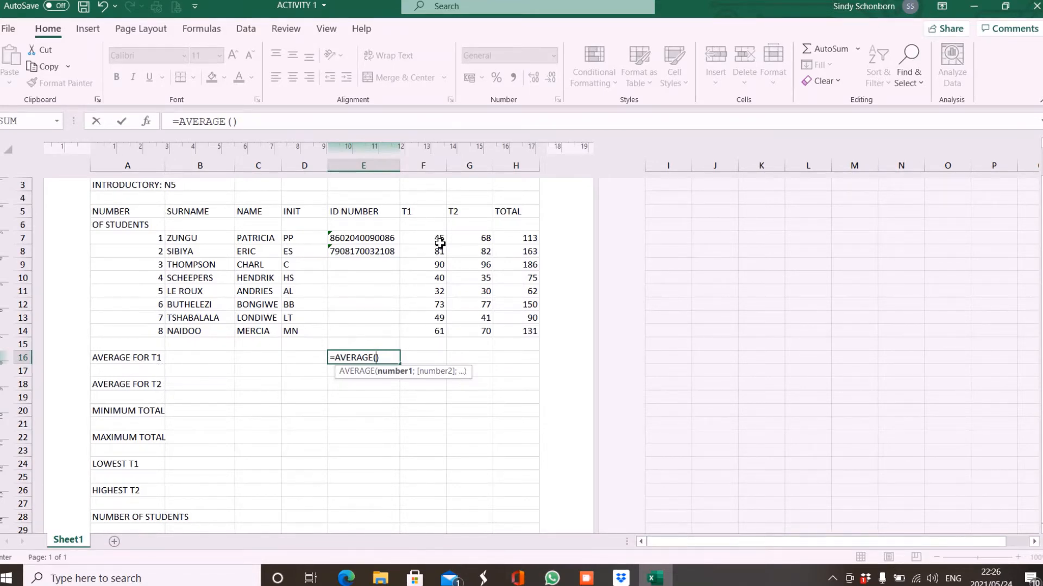
{"action": "left_click_drag", "start_coordinate": [440, 242], "coordinate": [438, 336]}
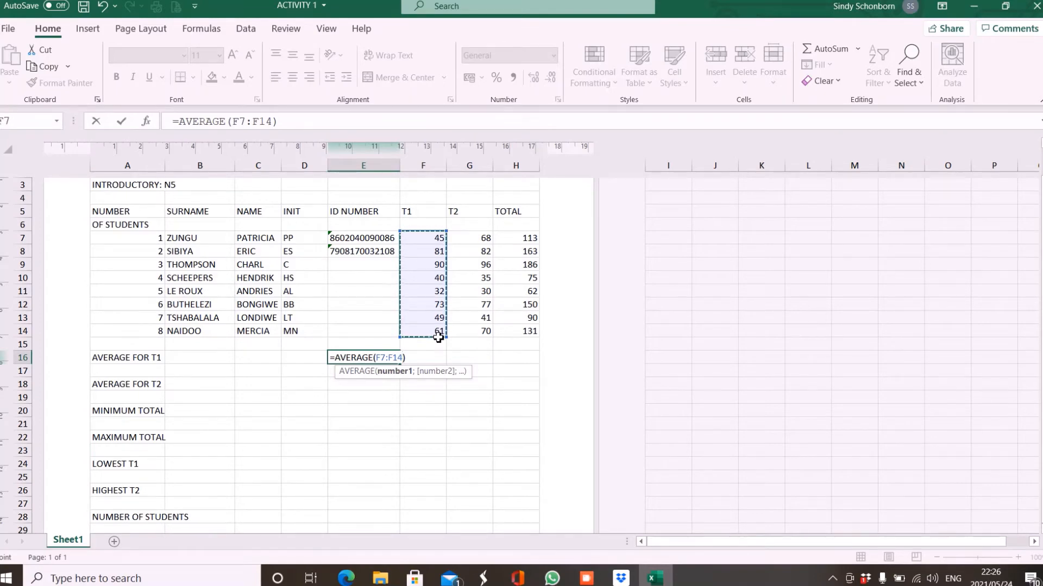
{"action": "key", "text": "Return"}
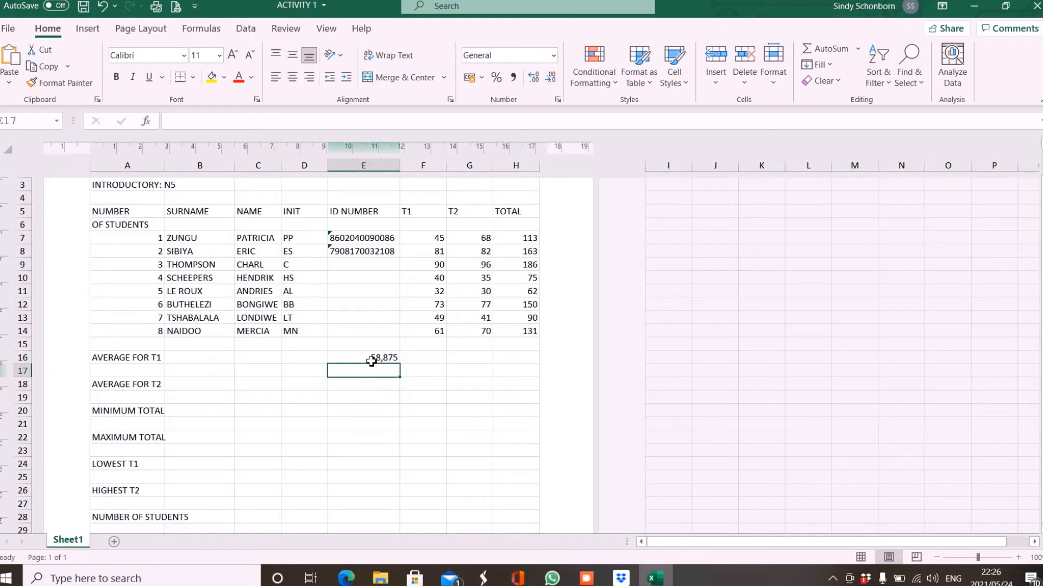
Put =AVERAGE(G7:G14) in E18 beside AVERAGE FOR T2, giving 62,375.
{"action": "left_click", "coordinate": [350, 390]}
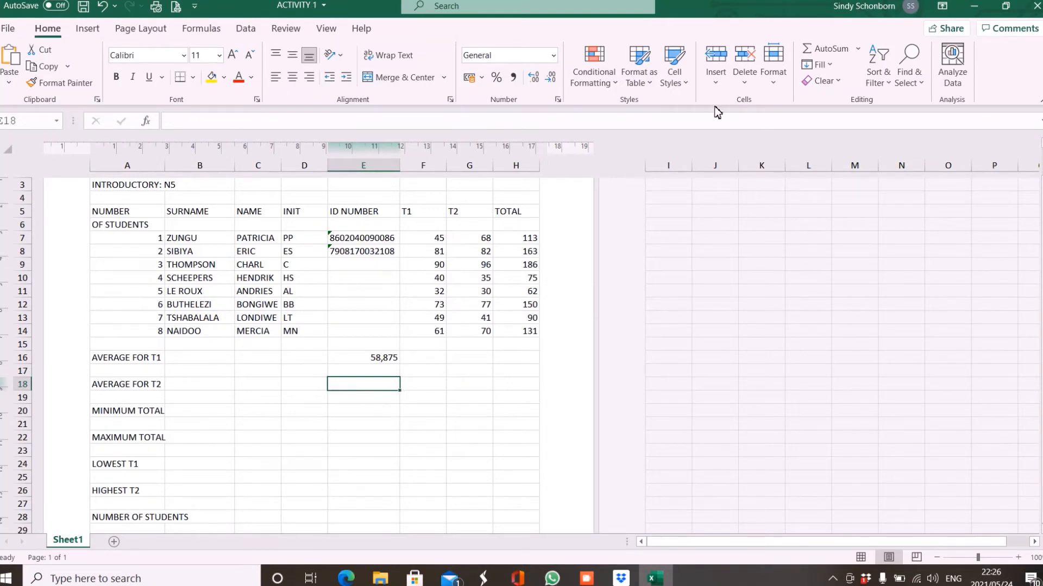
{"action": "left_click", "coordinate": [859, 50]}
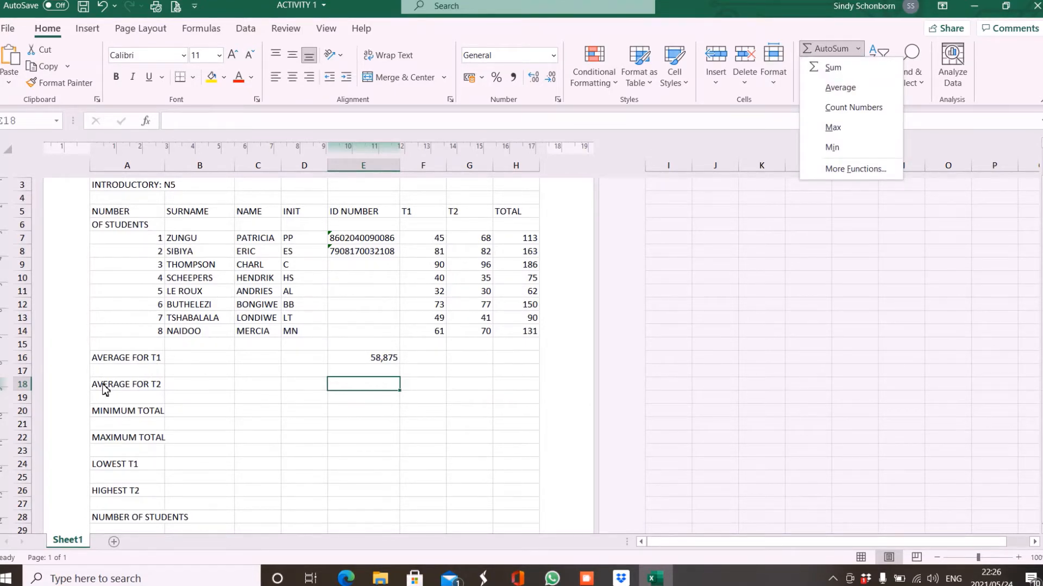
{"action": "left_click", "coordinate": [846, 92]}
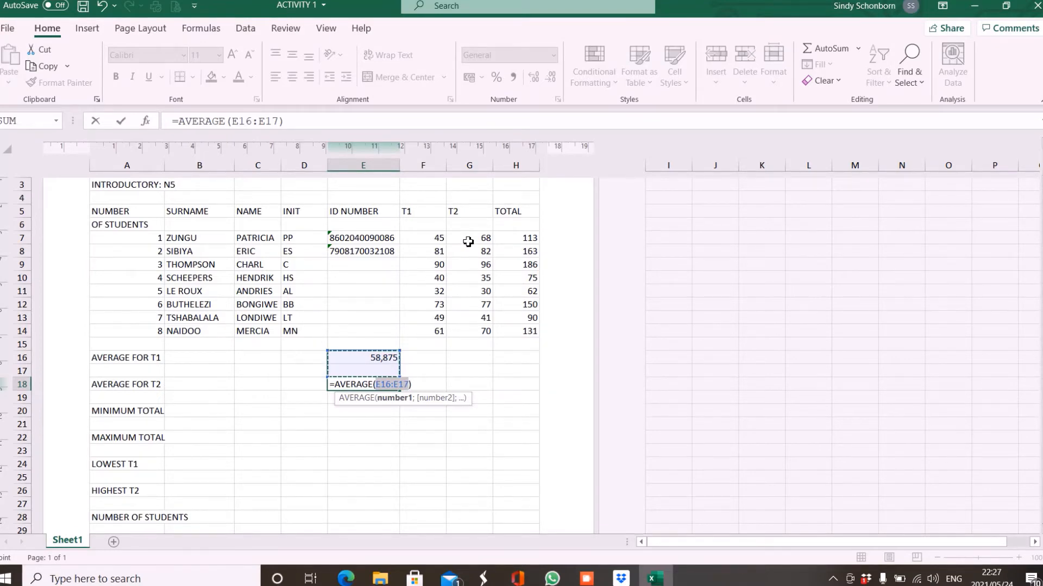
{"action": "left_click_drag", "start_coordinate": [469, 241], "coordinate": [474, 335]}
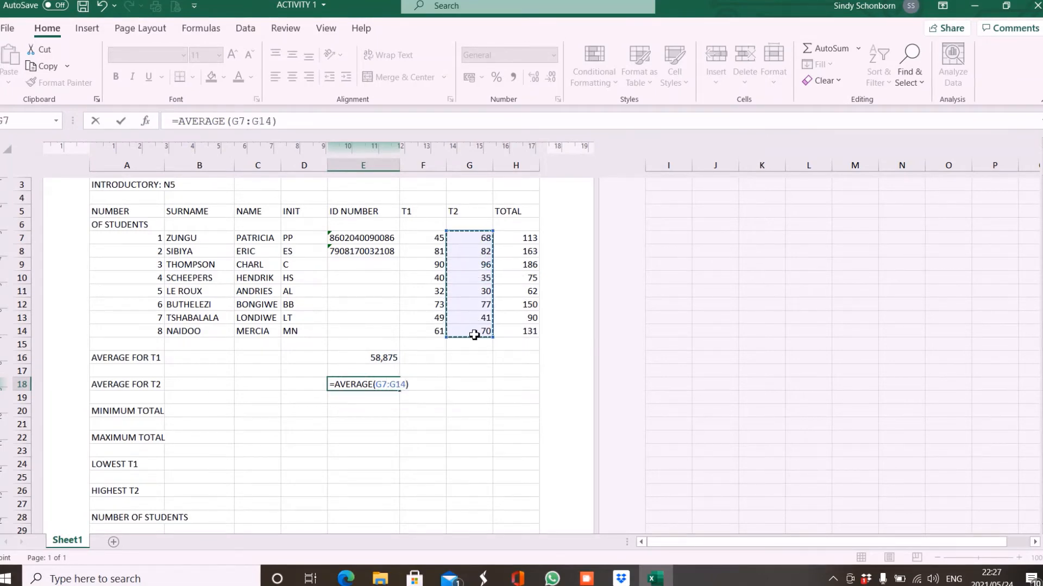
{"action": "key", "text": "Return"}
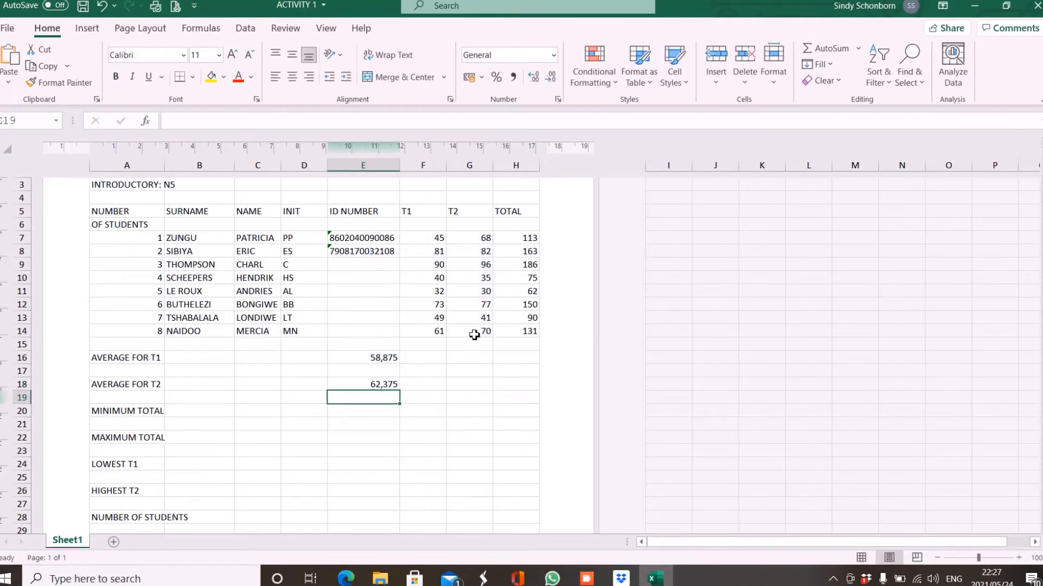
Set MINIMUM TOTAL to the minimum of the TOTAL column H7:H14, giving 62.
{"action": "left_click", "coordinate": [378, 412]}
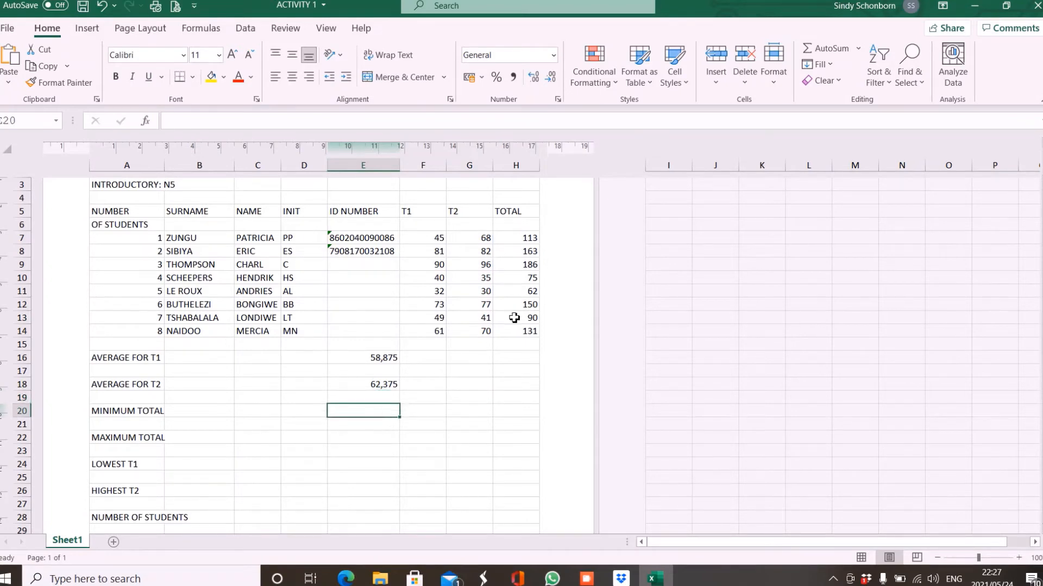
{"action": "left_click", "coordinate": [859, 49]}
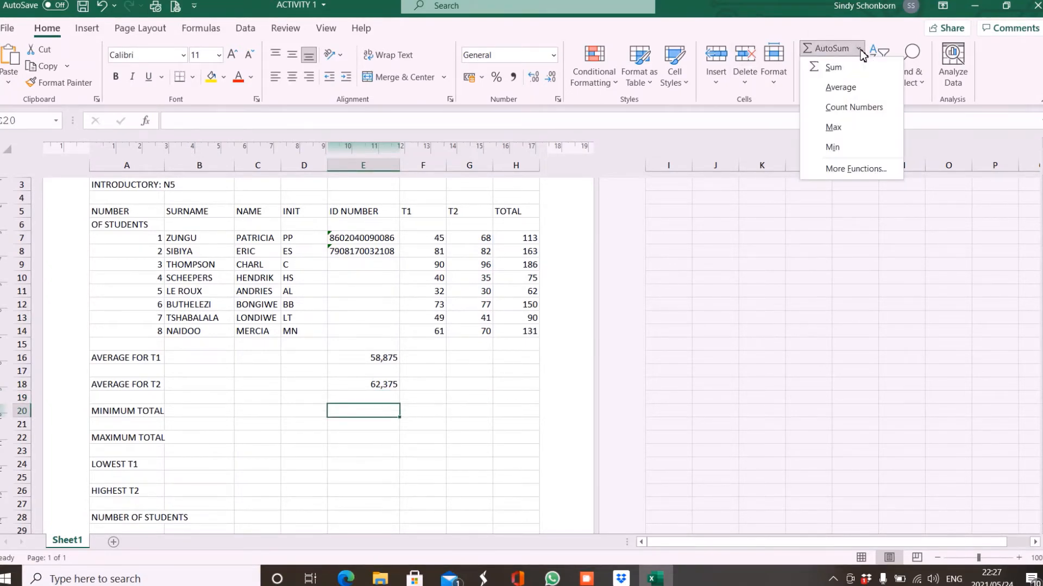
{"action": "left_click", "coordinate": [833, 147]}
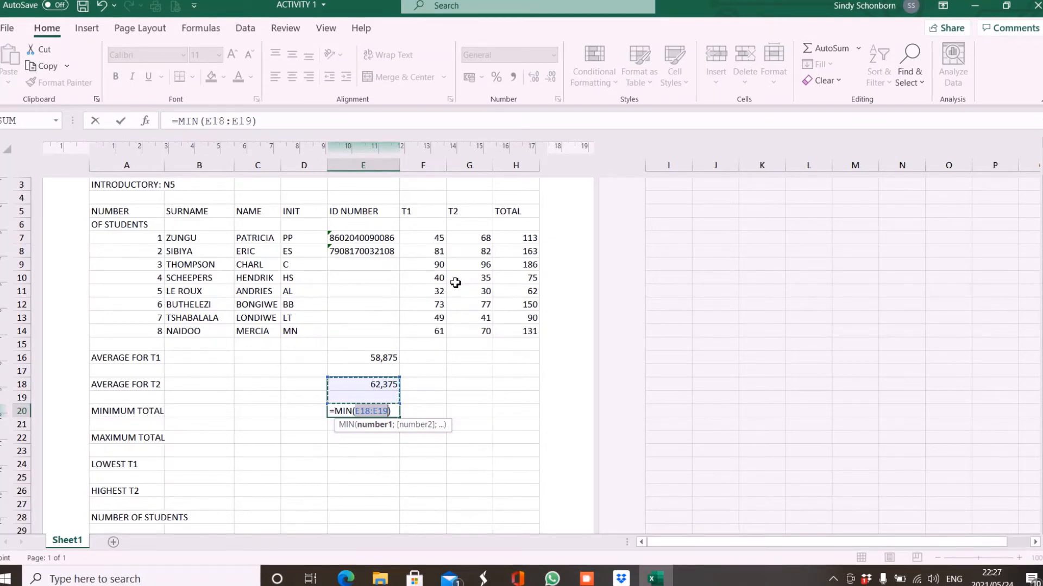
{"action": "left_click_drag", "start_coordinate": [521, 239], "coordinate": [519, 333]}
{"action": "key", "text": "Return"}
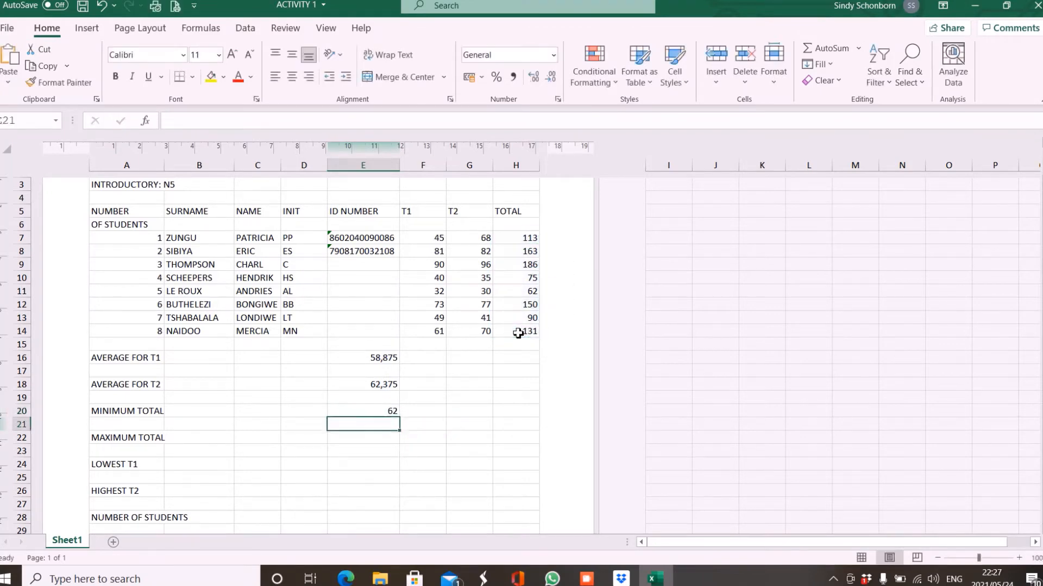
Set MAXIMUM TOTAL to the maximum of the TOTAL column H7:H14, giving 186.
{"action": "left_click", "coordinate": [379, 444]}
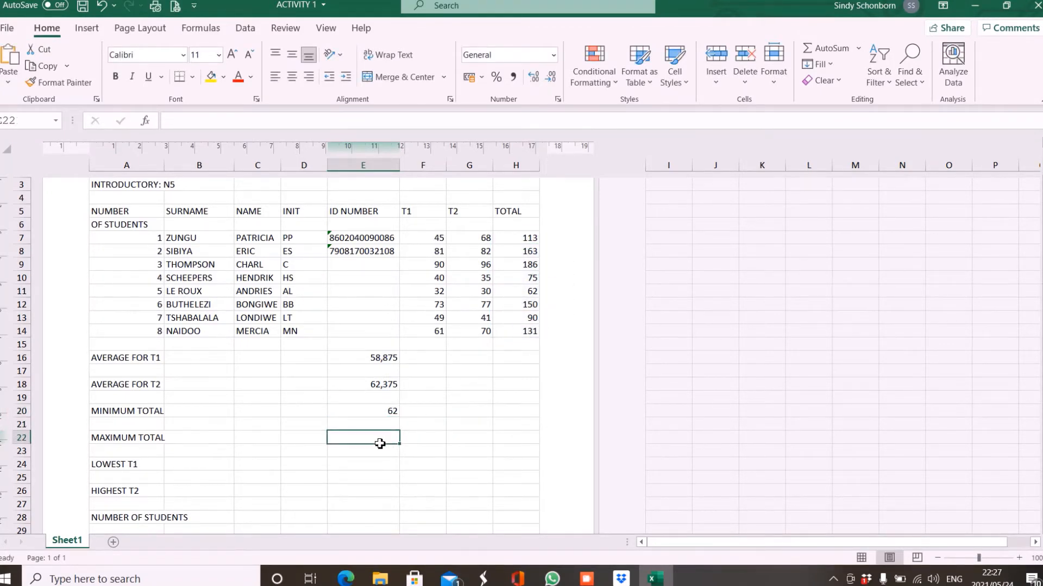
{"action": "left_click", "coordinate": [859, 51]}
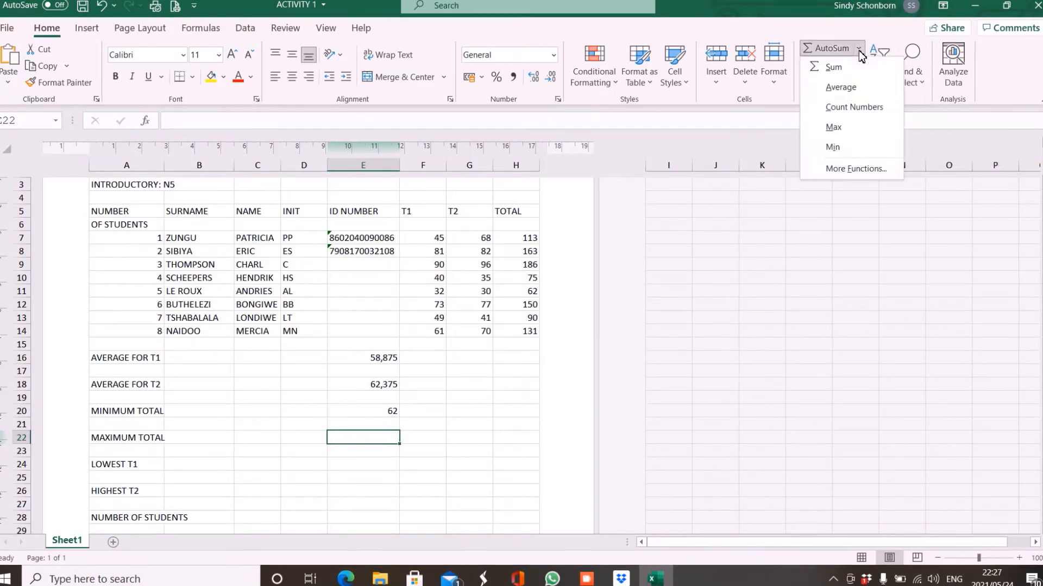
{"action": "left_click", "coordinate": [837, 127]}
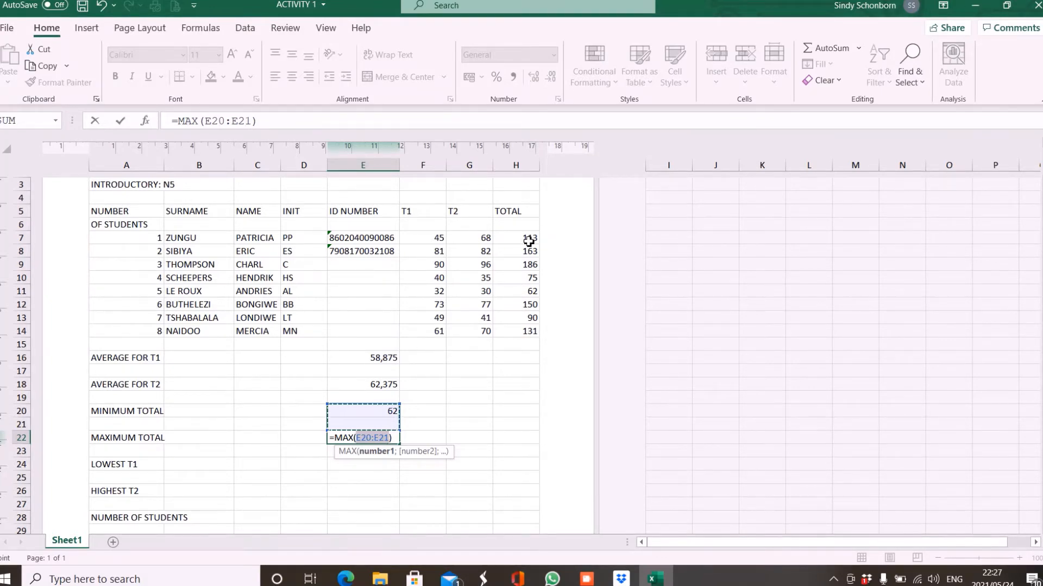
{"action": "left_click_drag", "start_coordinate": [528, 239], "coordinate": [531, 333]}
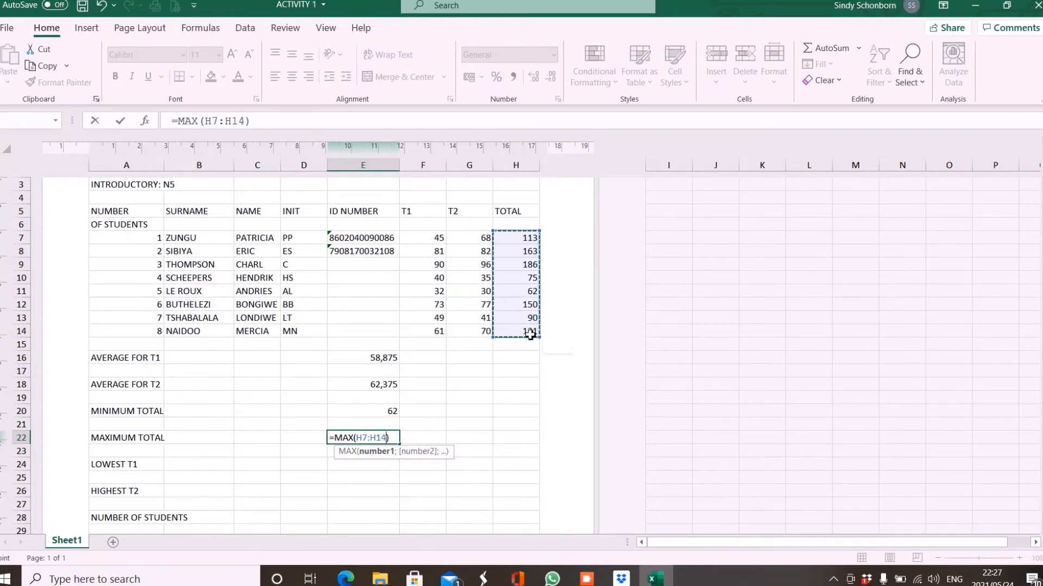
{"action": "key", "text": "Return"}
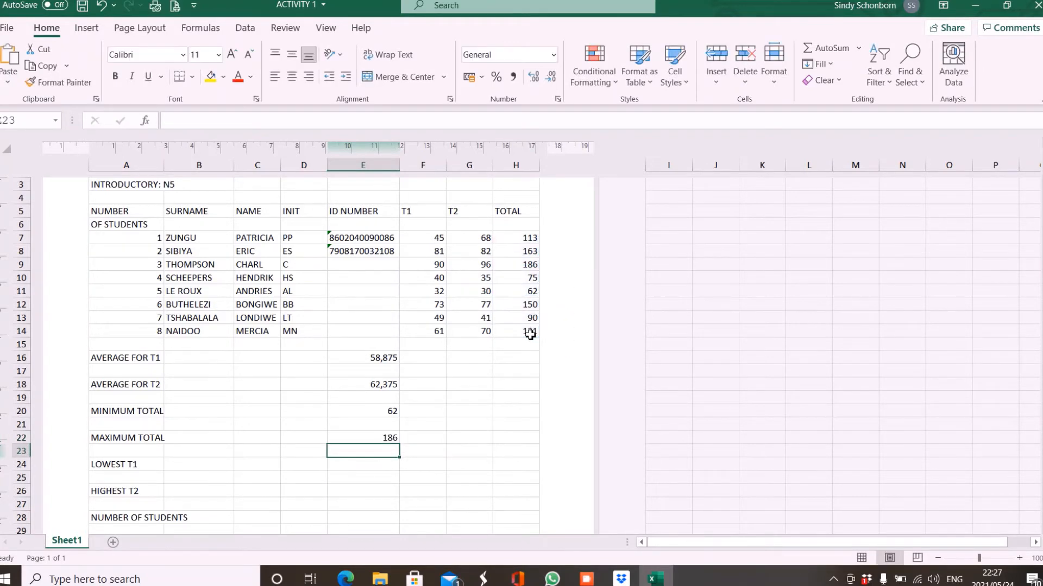
Set LOWEST T1 to the minimum of the T1 marks F7:F14, giving 32.
{"action": "key", "text": "Down"}
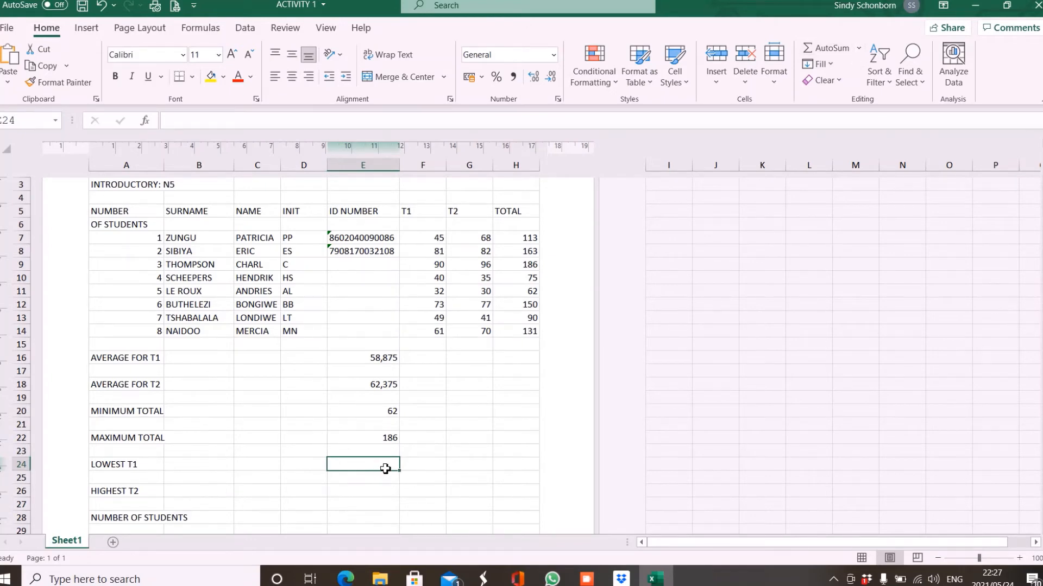
{"action": "left_click", "coordinate": [859, 48]}
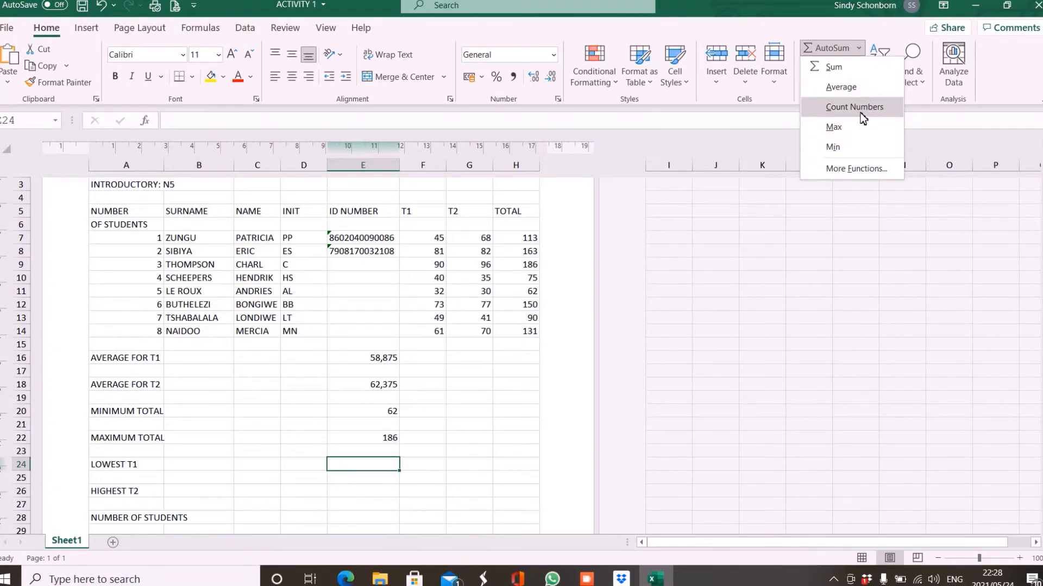
{"action": "left_click", "coordinate": [848, 150]}
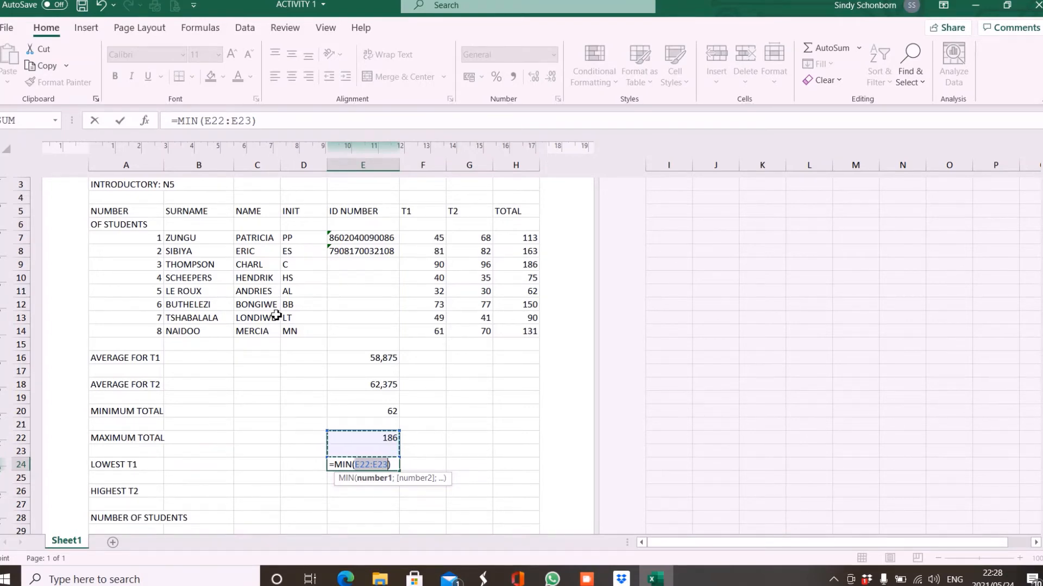
{"action": "left_click", "coordinate": [422, 244]}
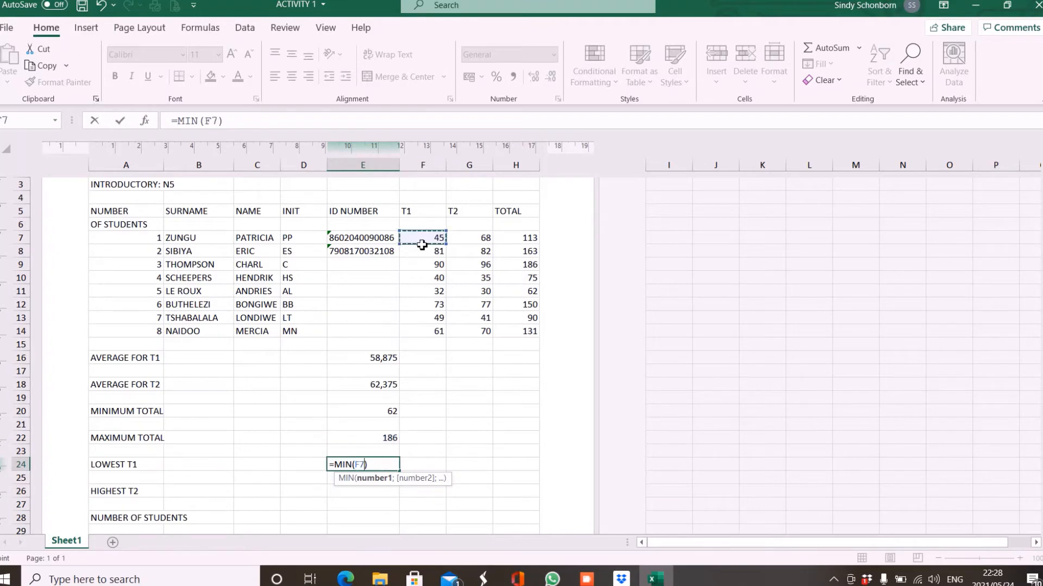
{"action": "left_click_drag", "start_coordinate": [422, 245], "coordinate": [433, 338]}
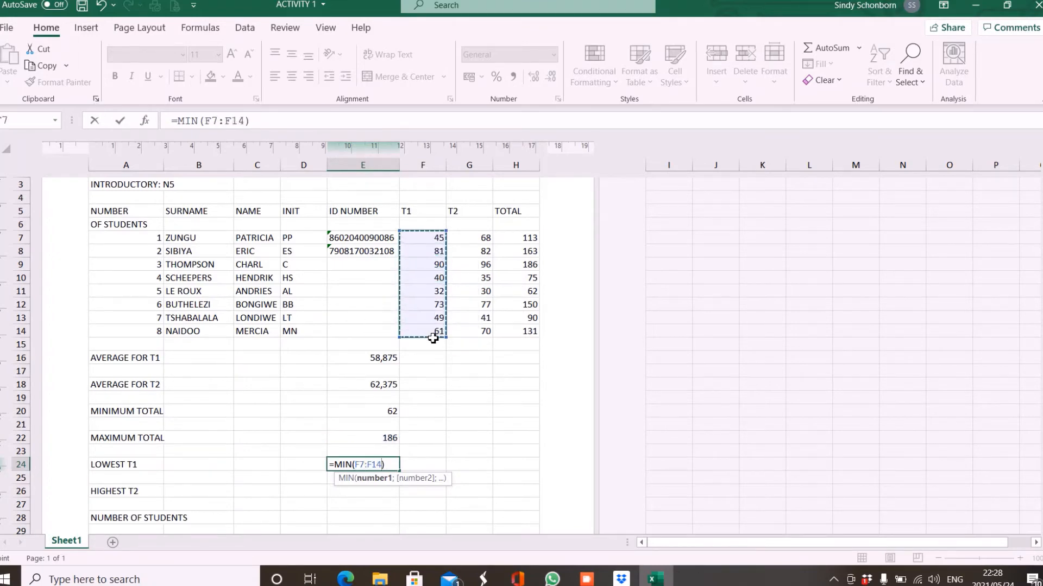
{"action": "key", "text": "Return"}
{"action": "key", "text": "Return"}
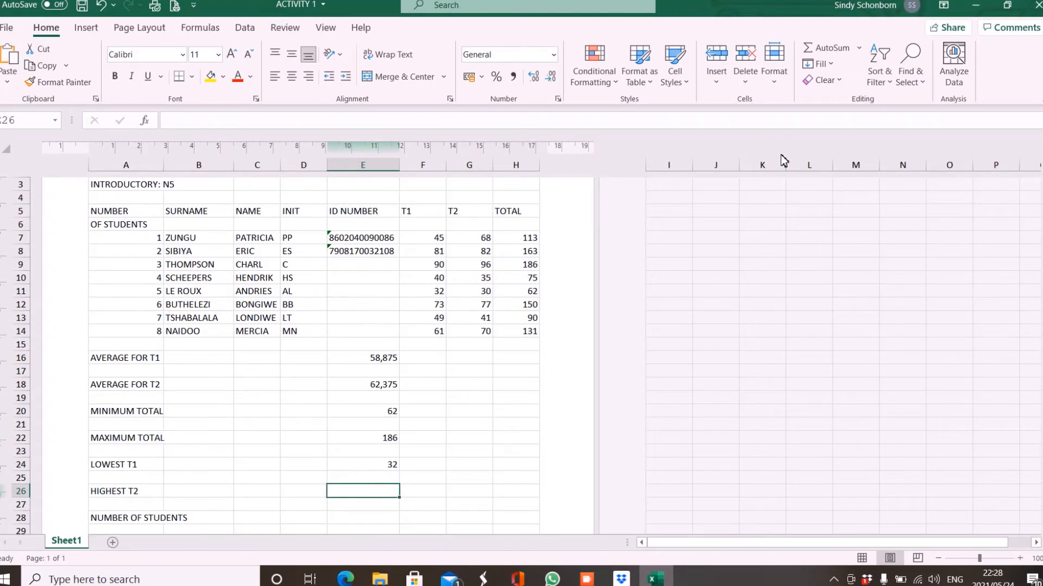
Set HIGHEST T2 to the maximum of the T2 marks, giving 96.
{"action": "left_click", "coordinate": [860, 48]}
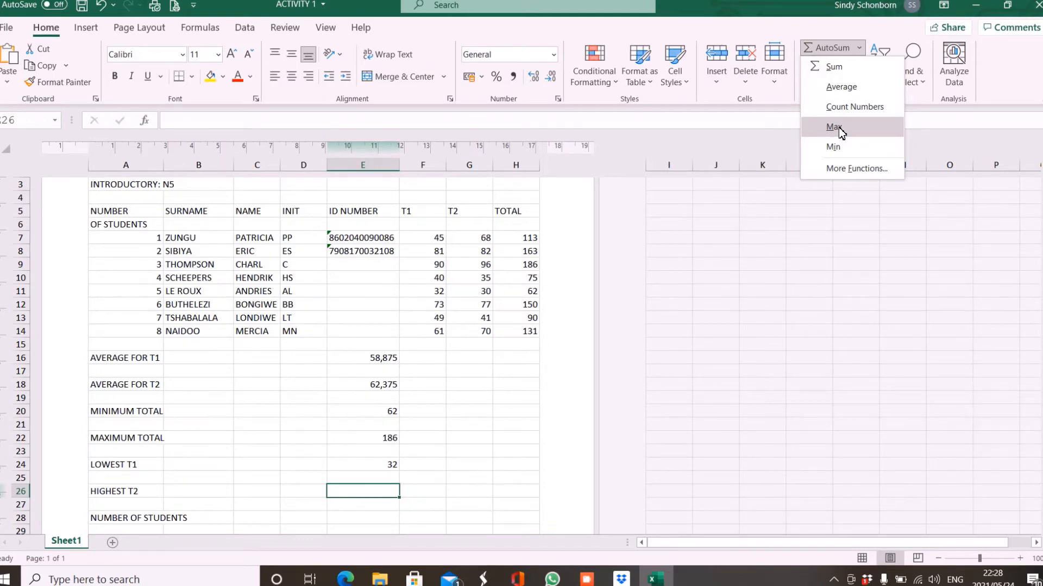
{"action": "left_click", "coordinate": [838, 127]}
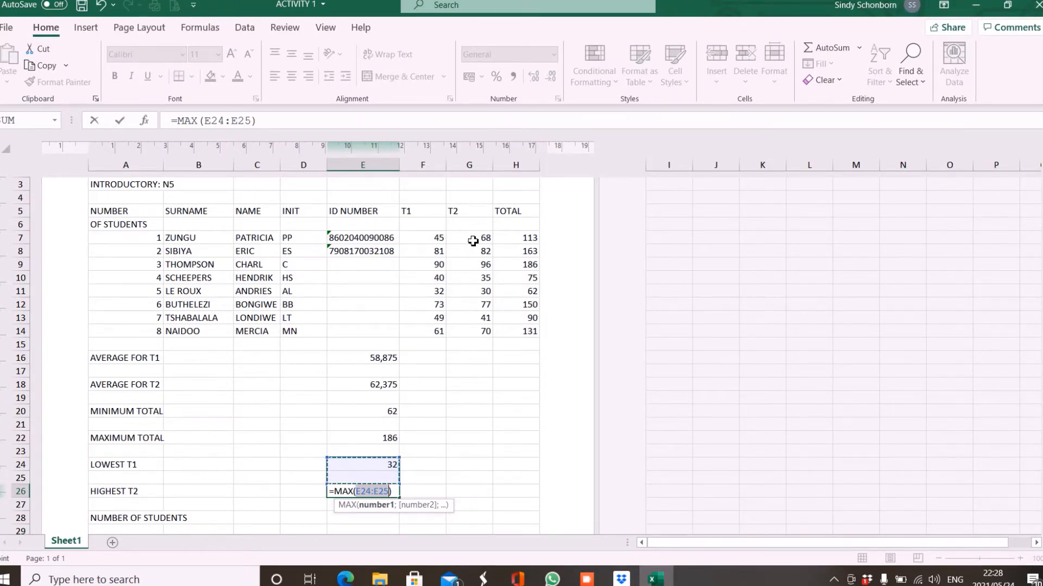
{"action": "left_click_drag", "start_coordinate": [472, 237], "coordinate": [476, 316]}
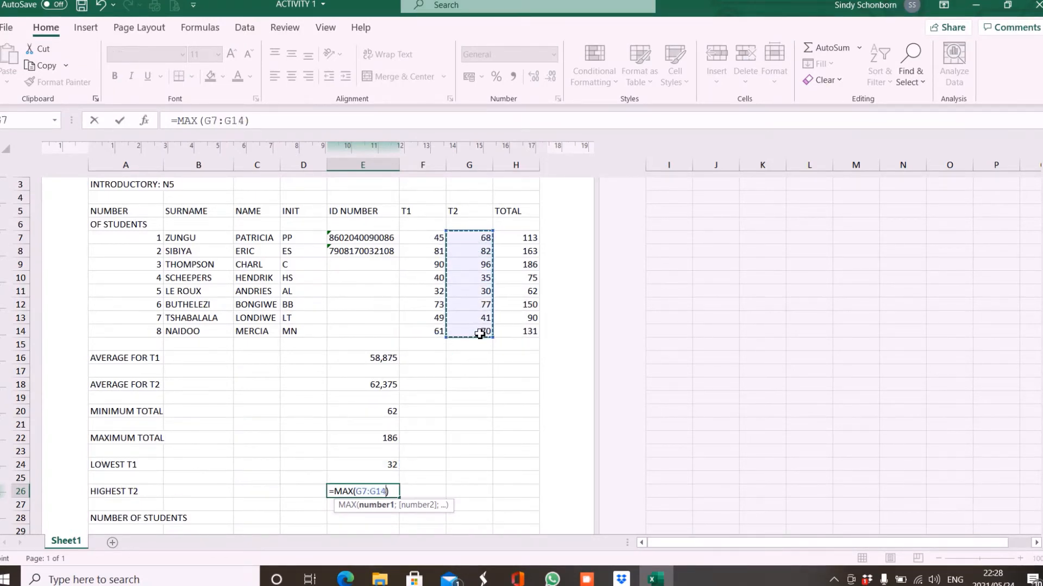
{"action": "key", "text": "Return"}
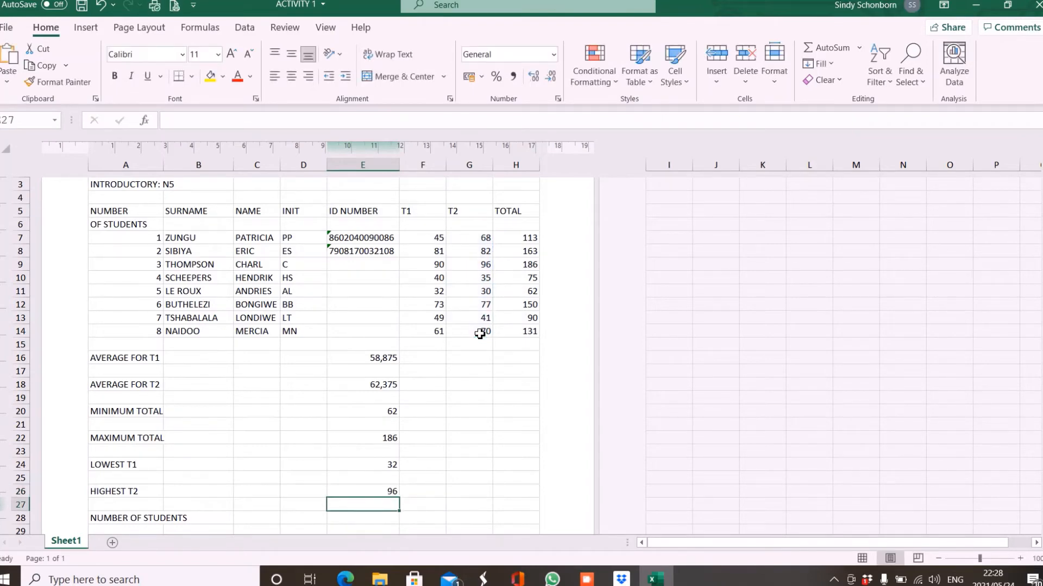
Put =COUNT(A7:A14) in E28 beside NUMBER OF STUDENTS, giving 8.
{"action": "key", "text": "Down"}
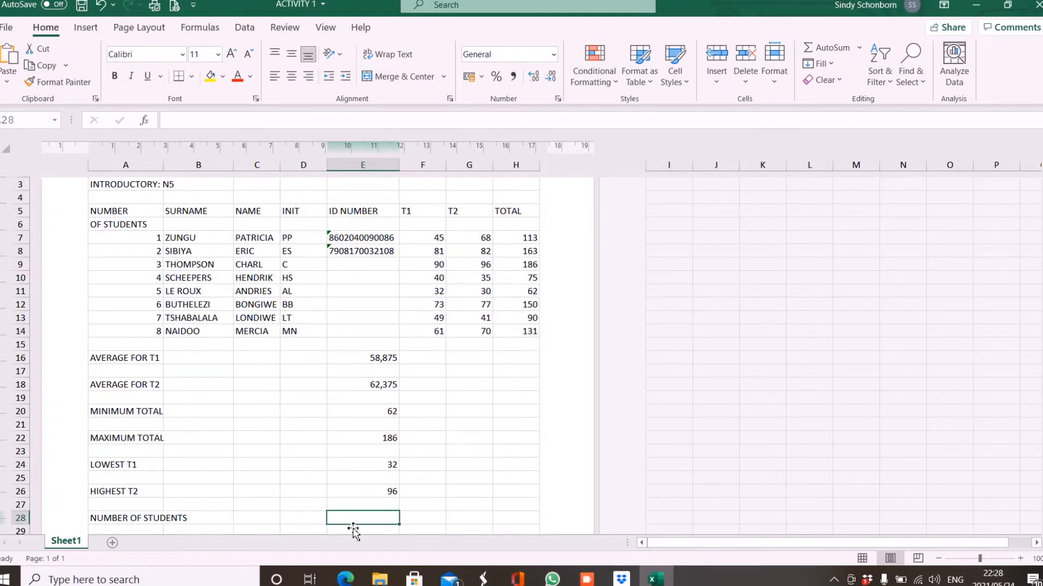
{"action": "left_click", "coordinate": [861, 47]}
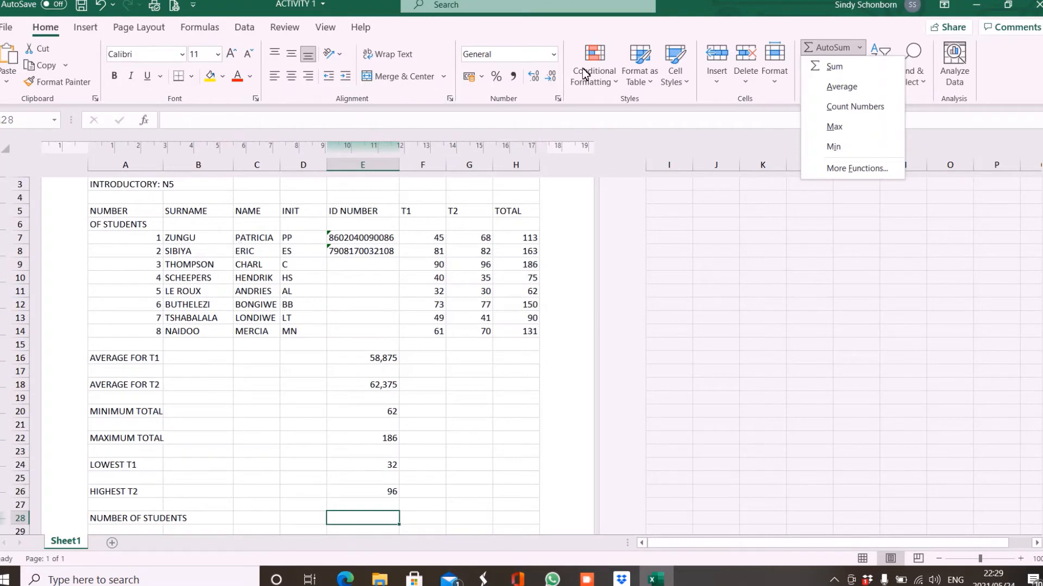
{"action": "left_click", "coordinate": [867, 114]}
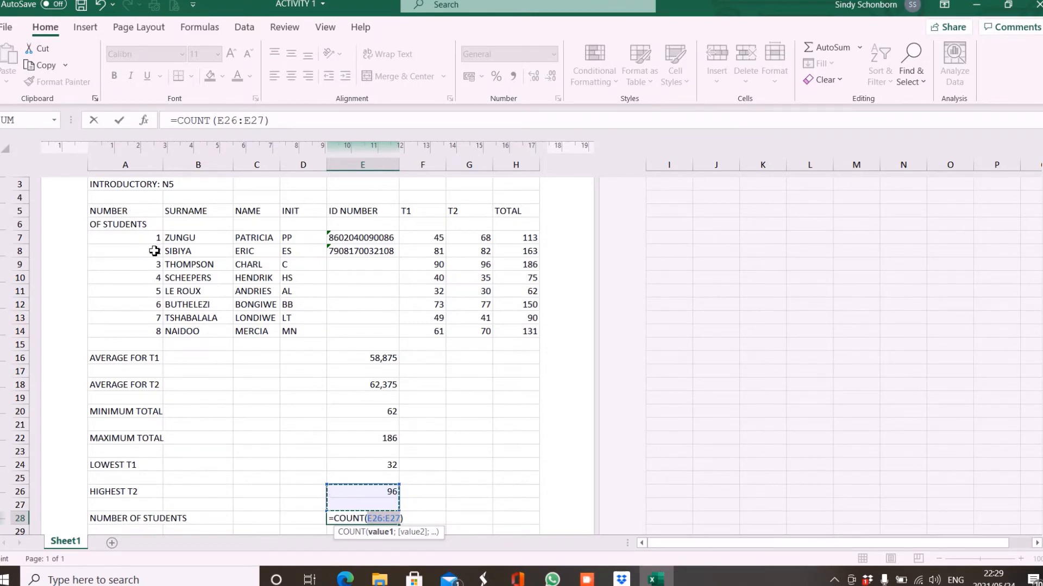
{"action": "left_click_drag", "start_coordinate": [151, 240], "coordinate": [150, 336]}
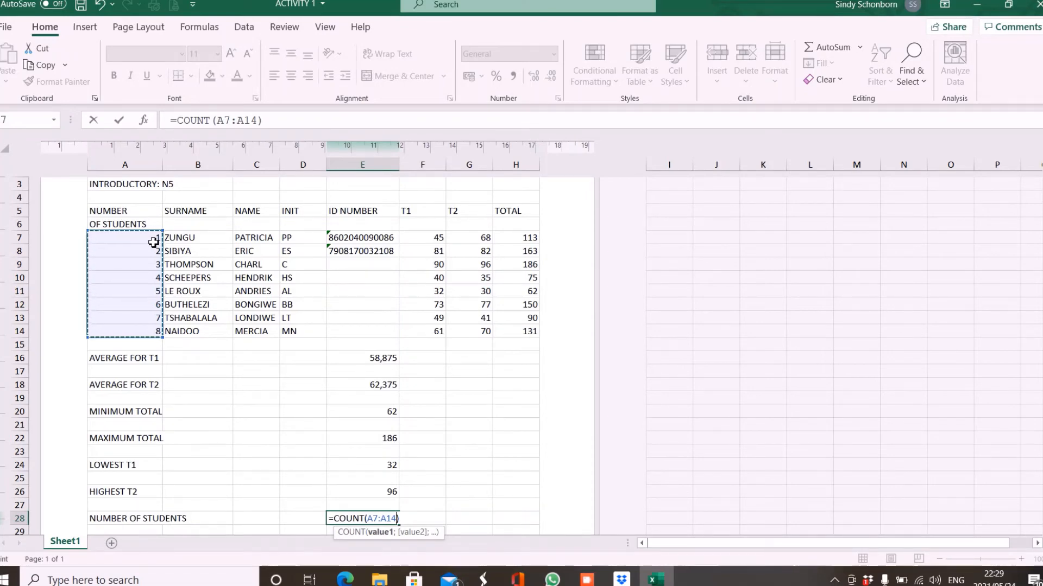
{"action": "key", "text": "Return"}
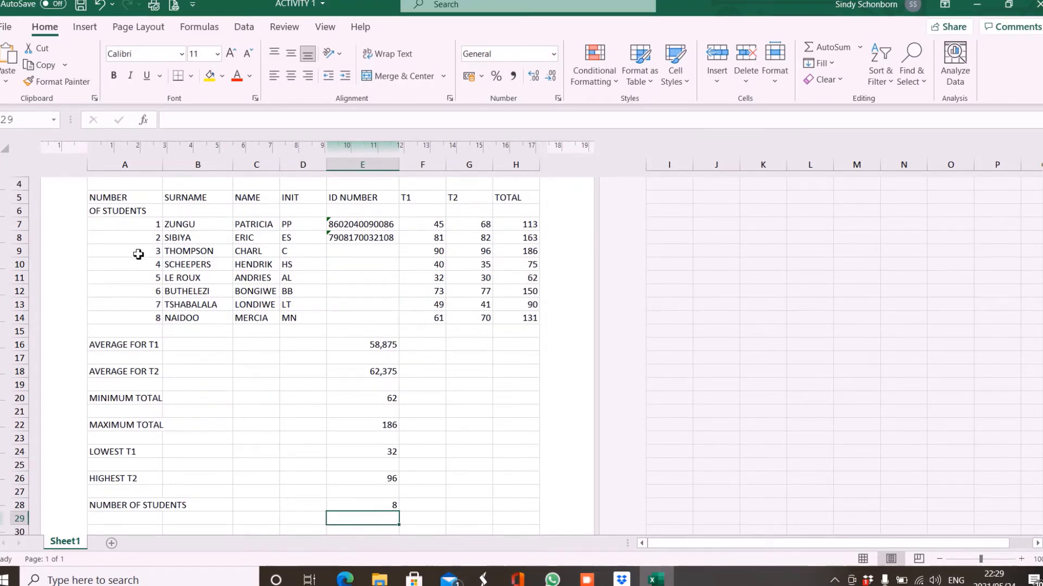
Give the student number cells A5:A14 a black fill.
{"action": "left_click_drag", "start_coordinate": [140, 204], "coordinate": [144, 319]}
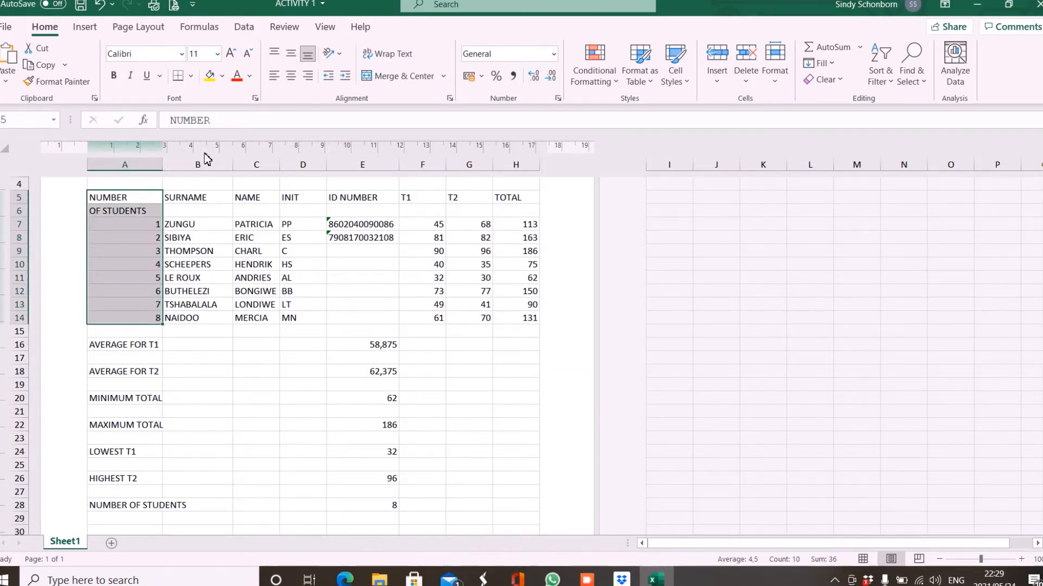
{"action": "left_click", "coordinate": [222, 76]}
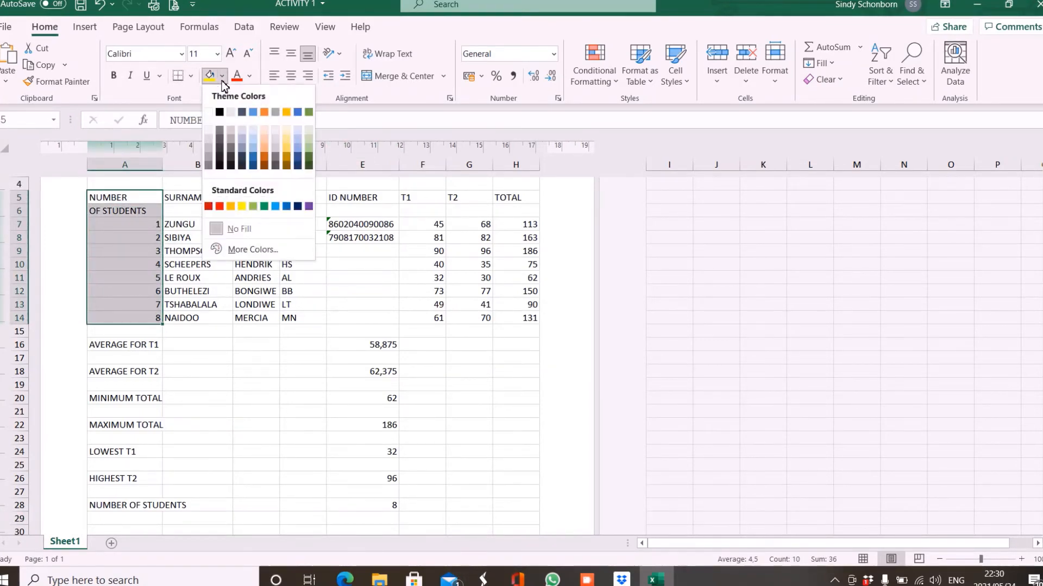
{"action": "left_click", "coordinate": [220, 112]}
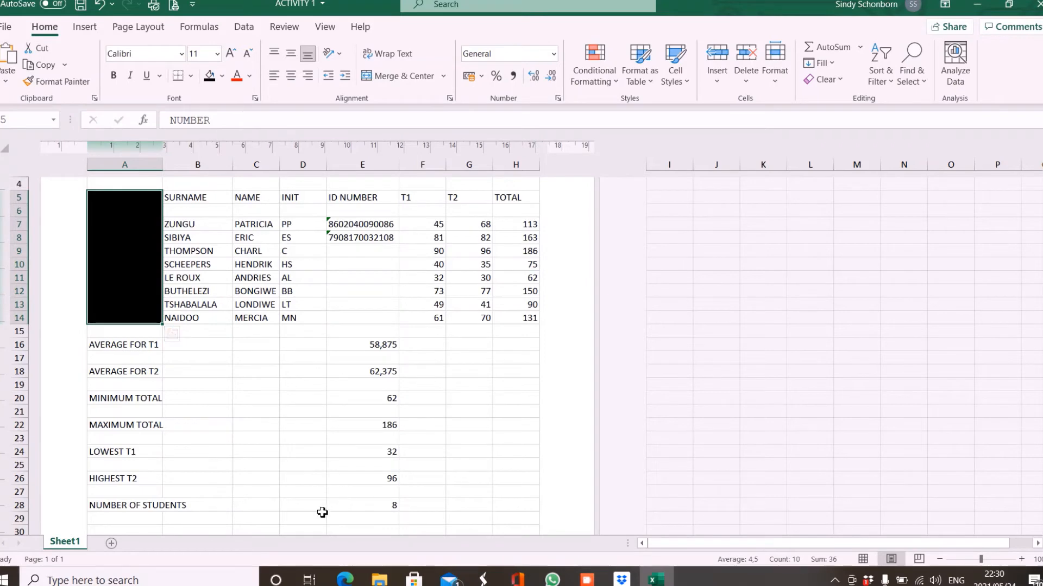
{"action": "left_click", "coordinate": [303, 507]}
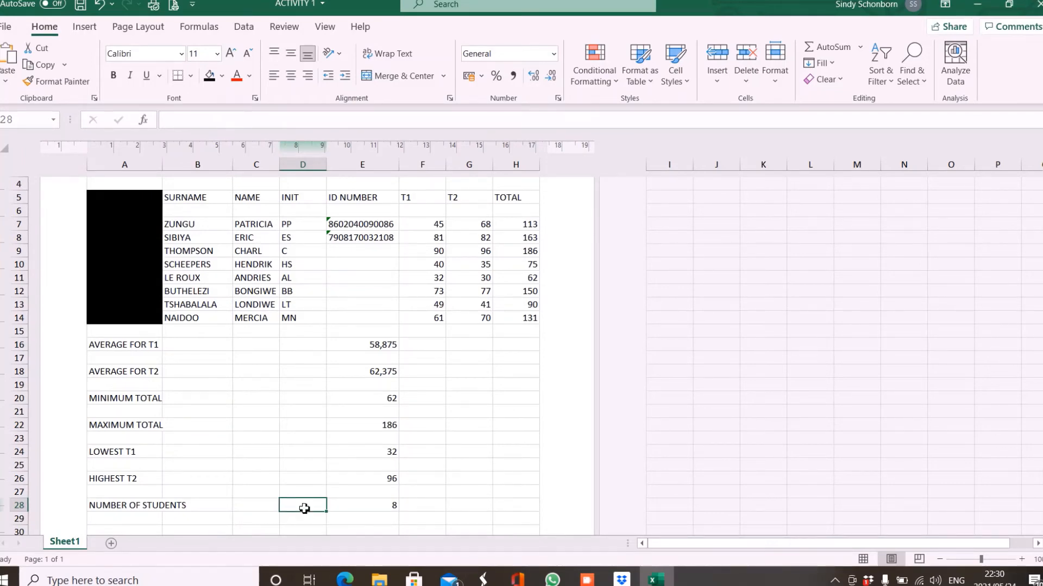
Replace the E28 count with =COUNT(B7:B14) over the surnames, which returns 0.
{"action": "left_click", "coordinate": [380, 513]}
{"action": "key", "text": "Delete"}
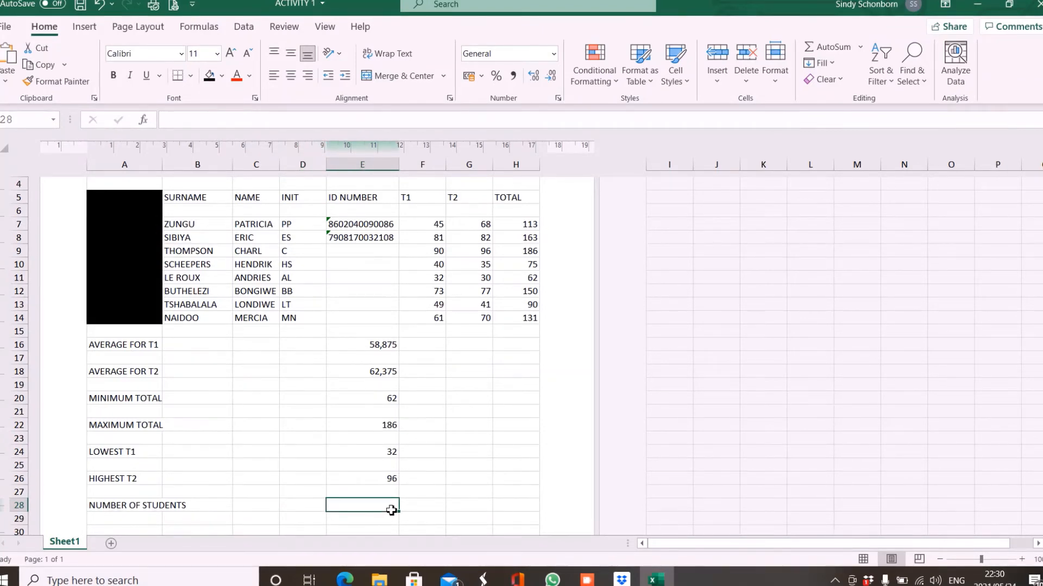
{"action": "left_click", "coordinate": [861, 54]}
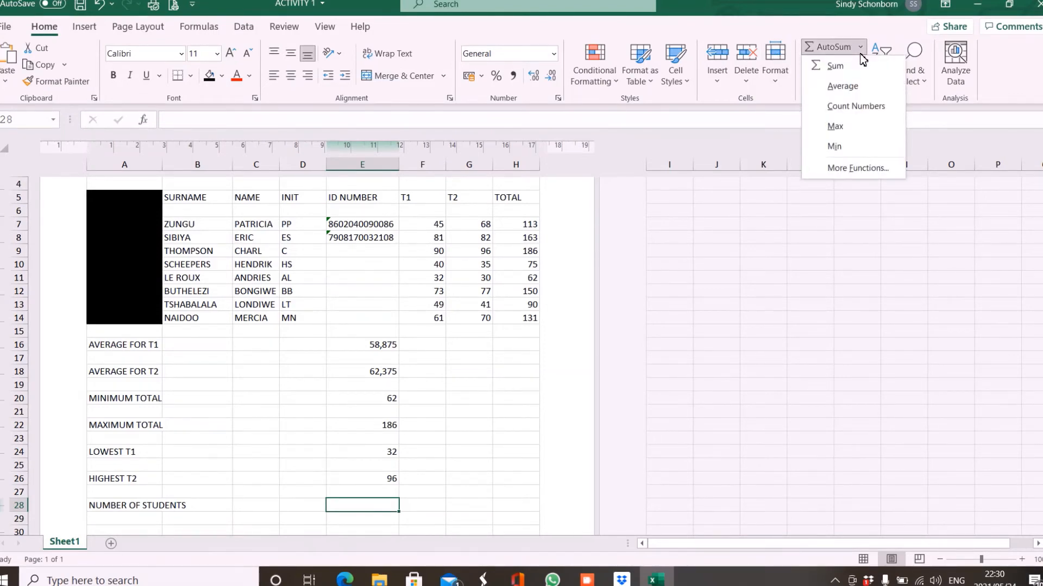
{"action": "left_click", "coordinate": [860, 107]}
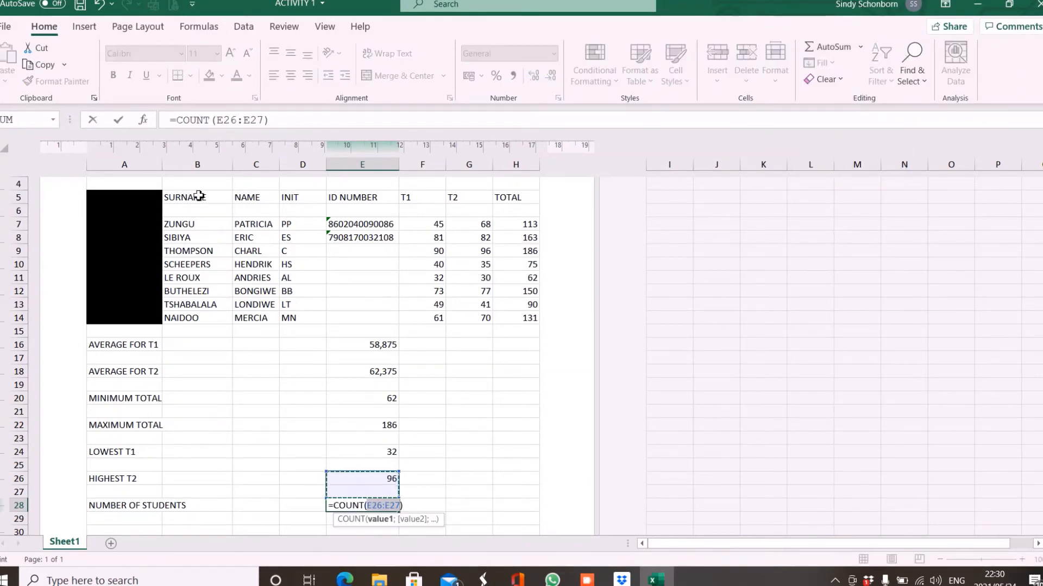
{"action": "left_click_drag", "start_coordinate": [193, 224], "coordinate": [193, 321]}
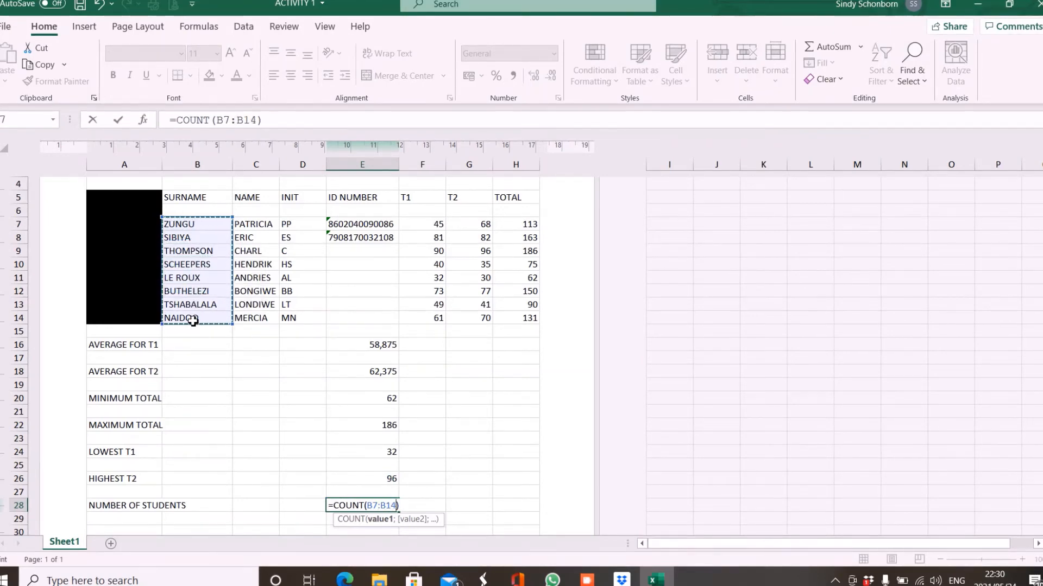
{"action": "key", "text": "Return"}
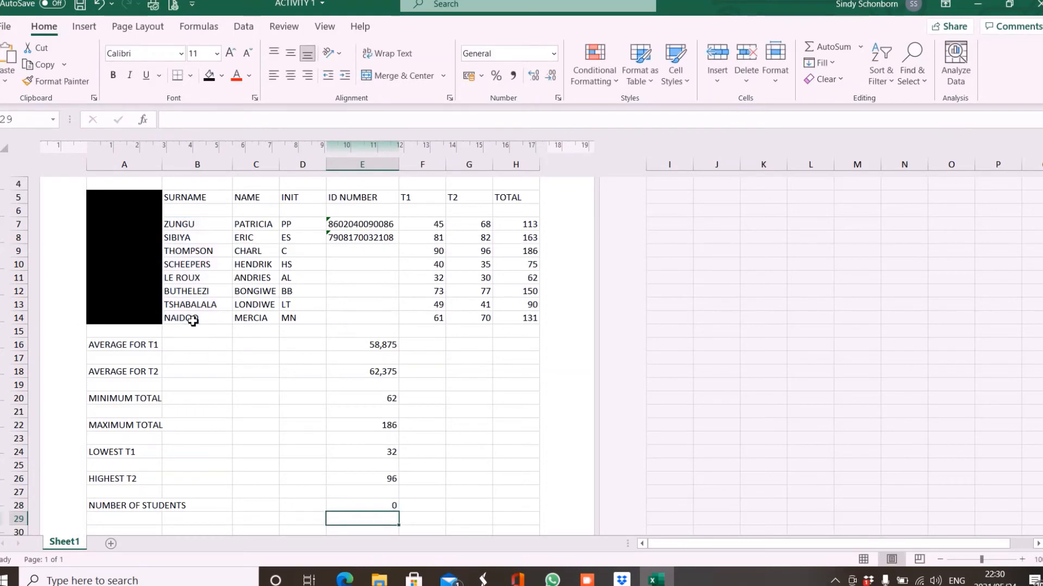
{"action": "left_click", "coordinate": [371, 510]}
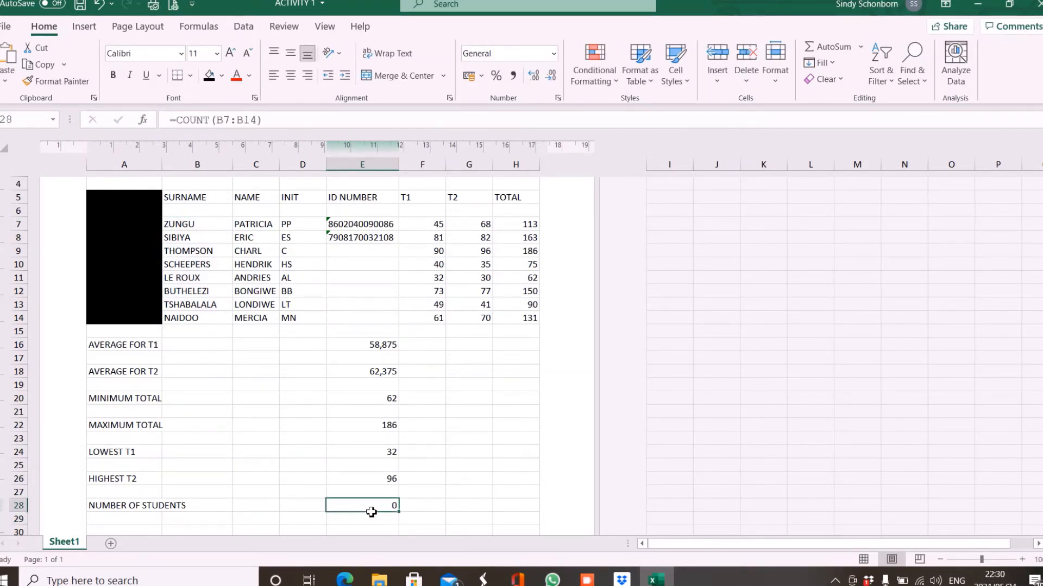
{"action": "left_click", "coordinate": [861, 47]}
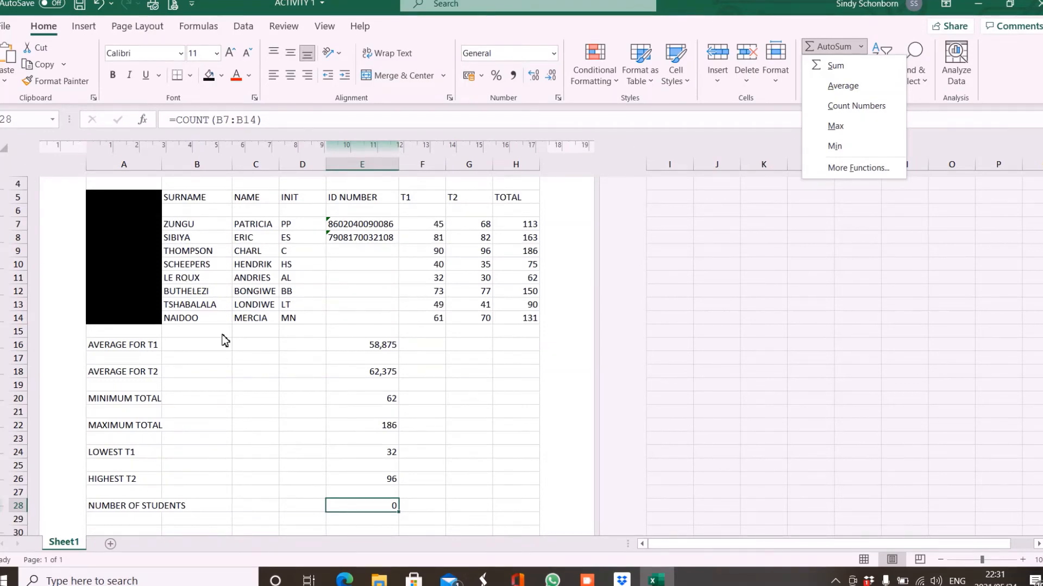
Replace the student count in E28 with =COUNTA(B7:B14) over the surnames, giving 8.
{"action": "left_click", "coordinate": [457, 494]}
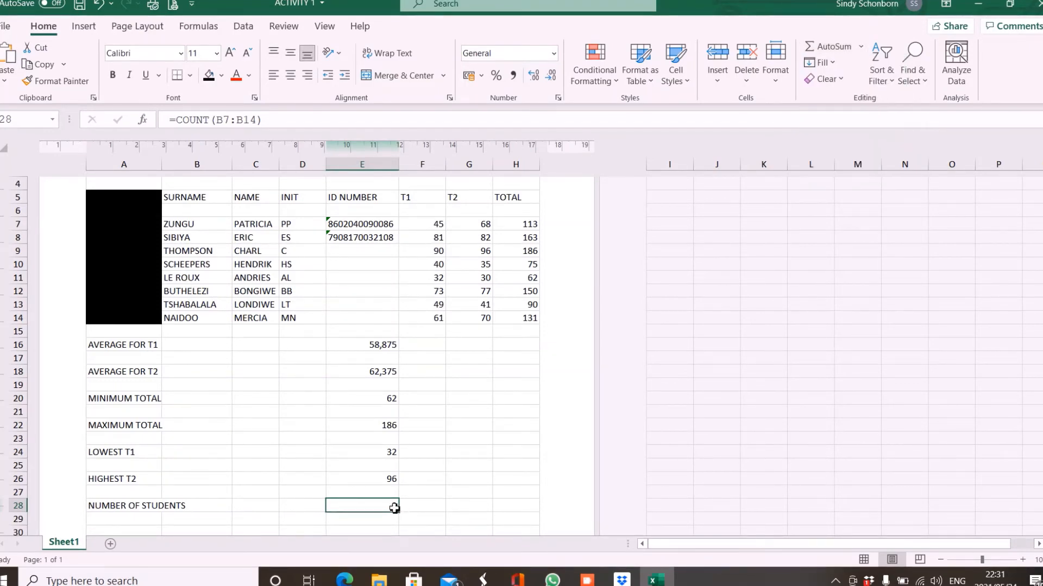
{"action": "key", "text": "Delete"}
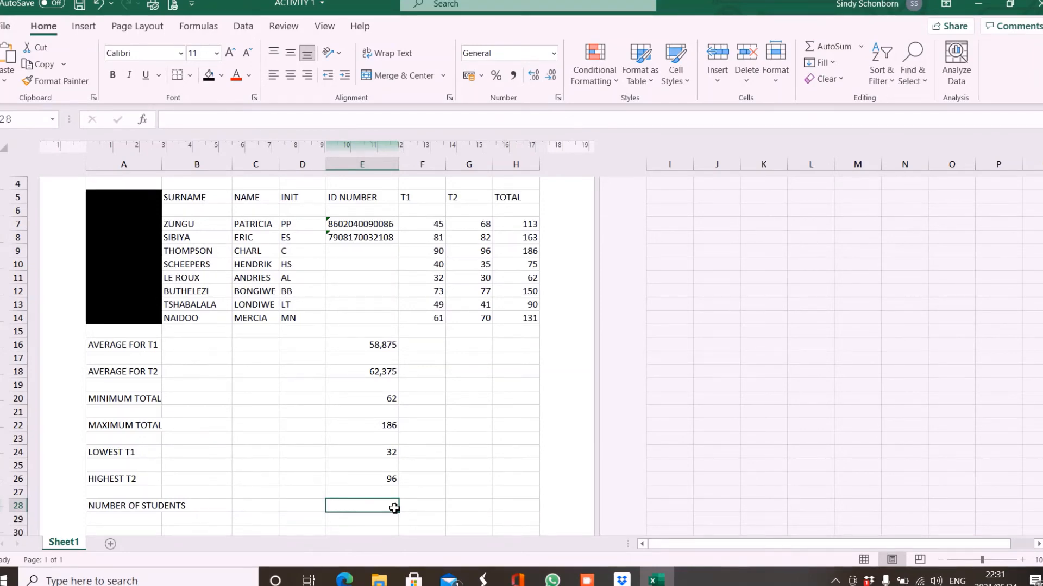
{"action": "left_click", "coordinate": [860, 48]}
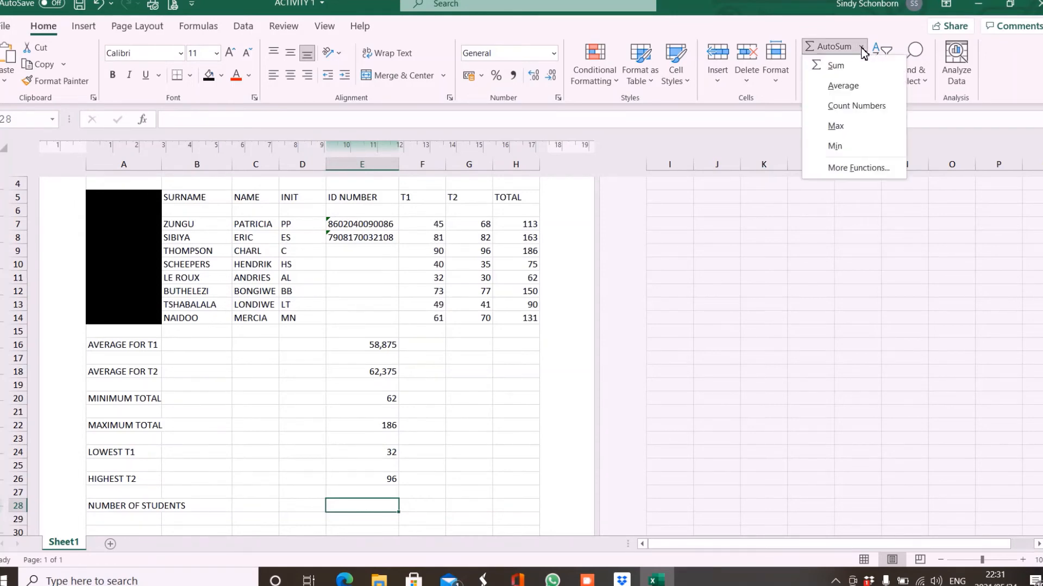
{"action": "left_click", "coordinate": [850, 107]}
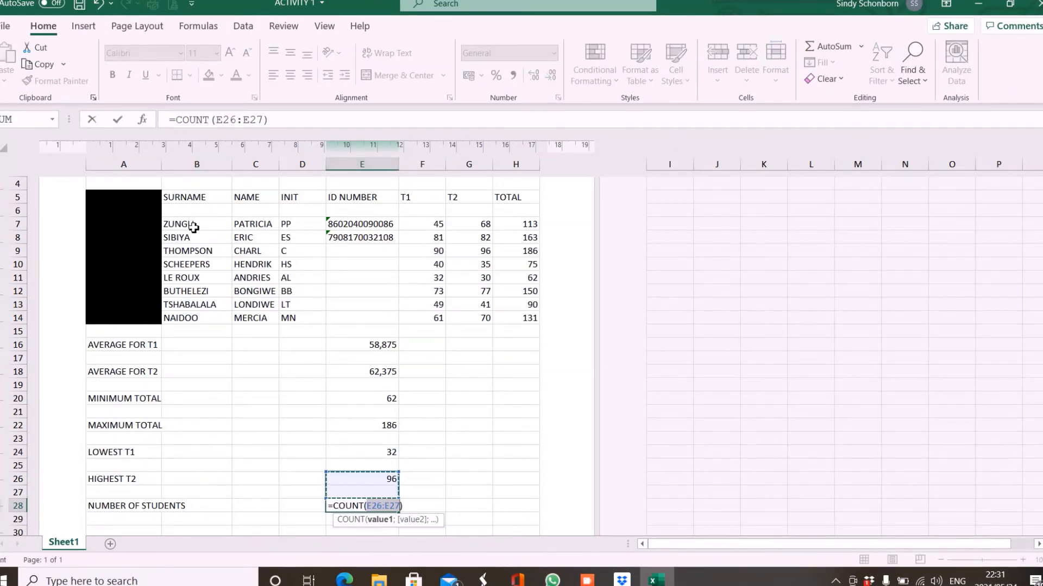
{"action": "left_click_drag", "start_coordinate": [194, 228], "coordinate": [200, 321]}
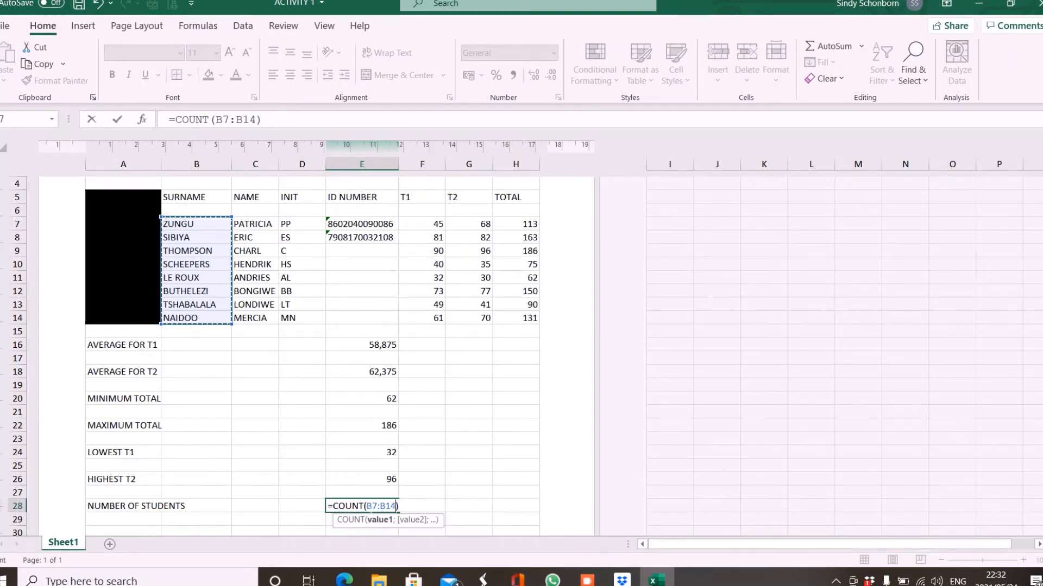
{"action": "left_click", "coordinate": [365, 508]}
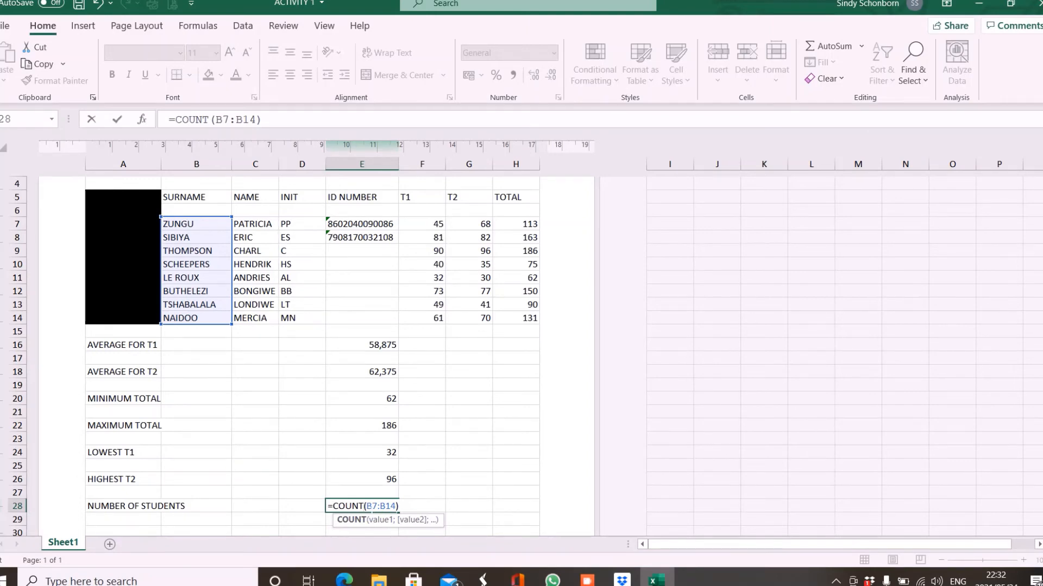
{"action": "type", "text": "A"}
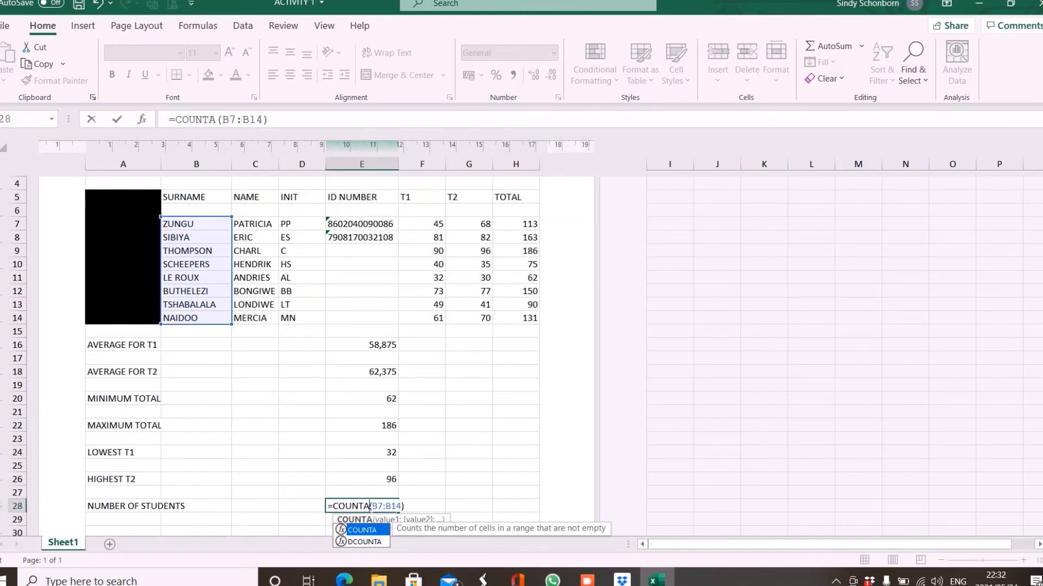
{"action": "key", "text": "Return"}
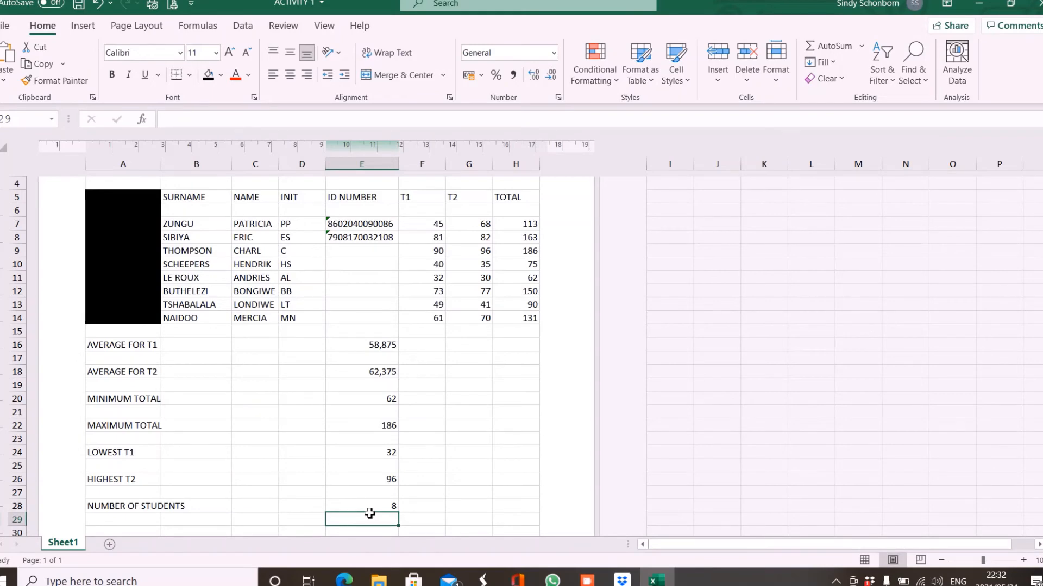
Recheck the student count formula and confirm it unchanged.
{"action": "left_click", "coordinate": [370, 512]}
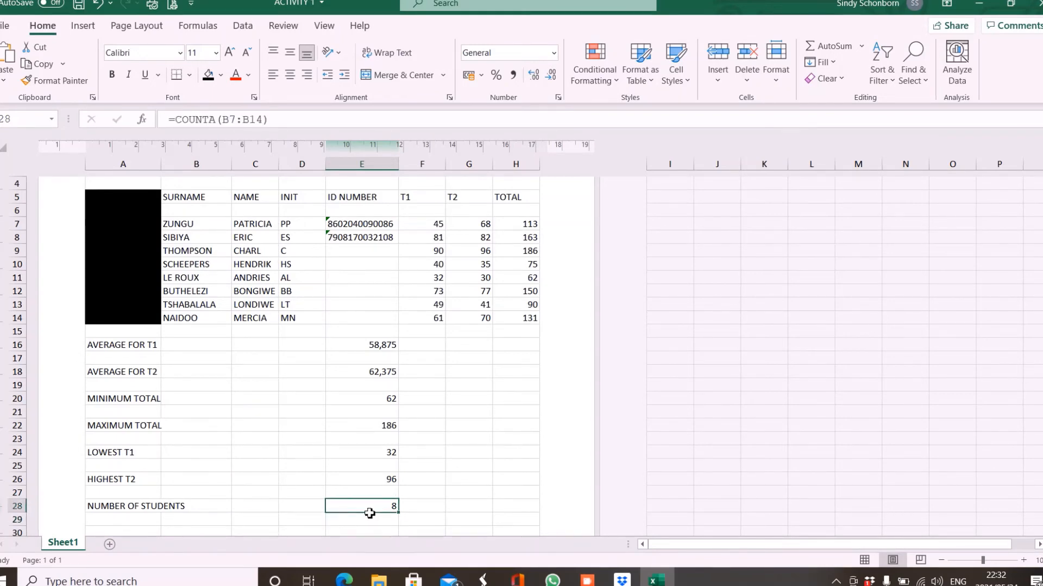
{"action": "double_click", "coordinate": [370, 512]}
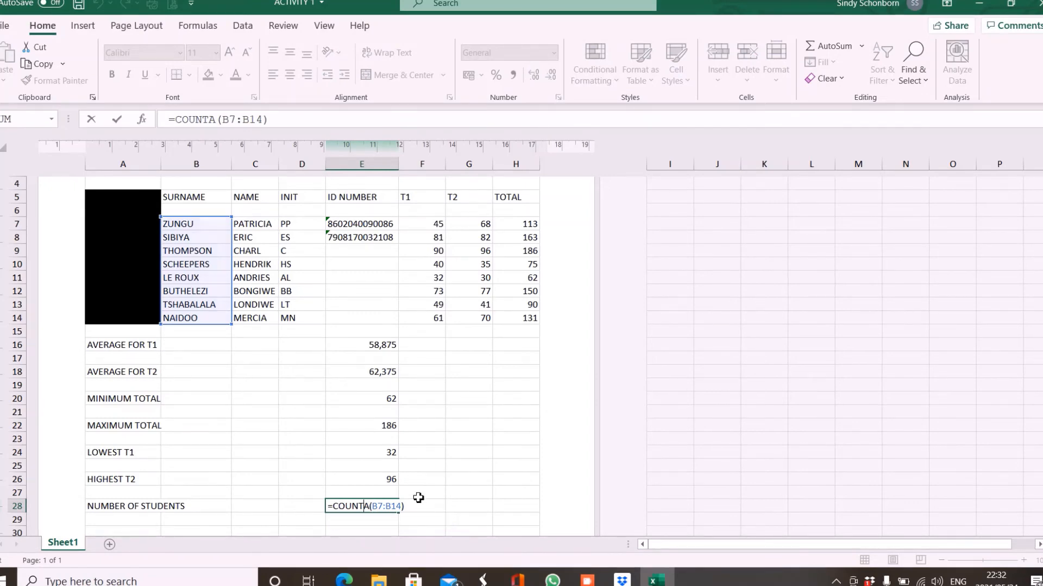
{"action": "key", "text": "Return"}
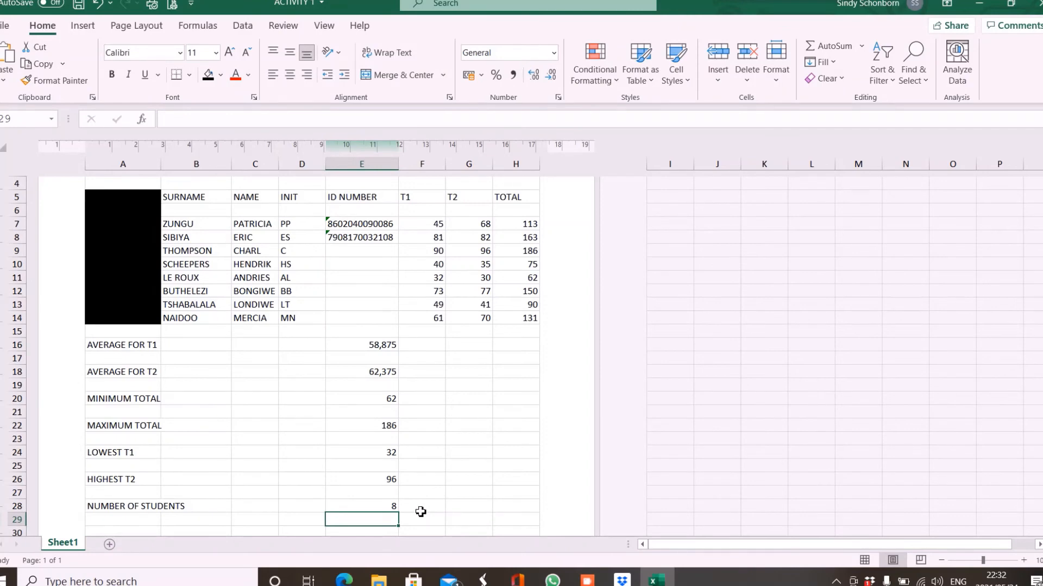
{"action": "left_click", "coordinate": [421, 509]}
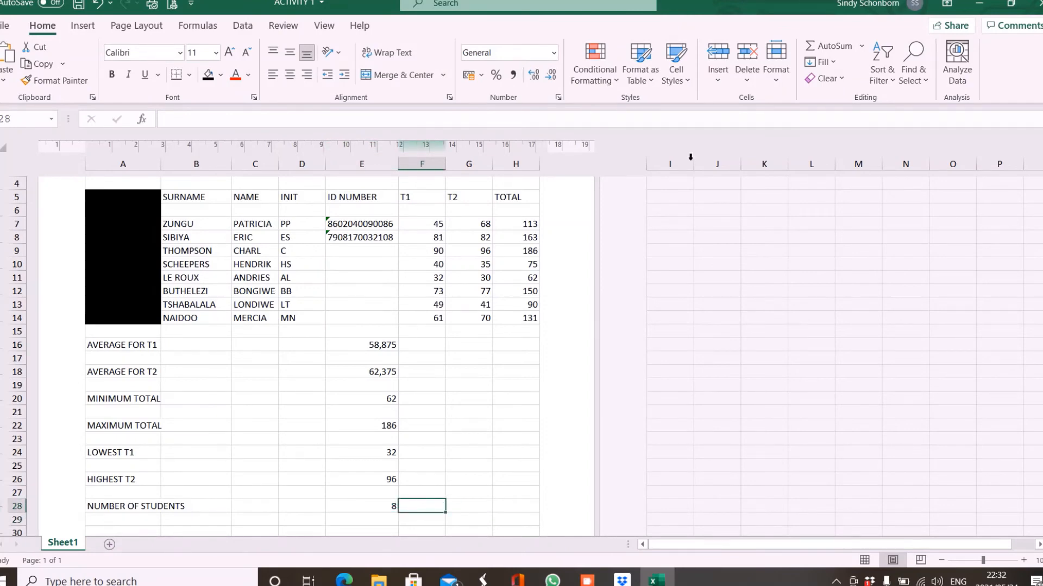
{"action": "left_click", "coordinate": [862, 48]}
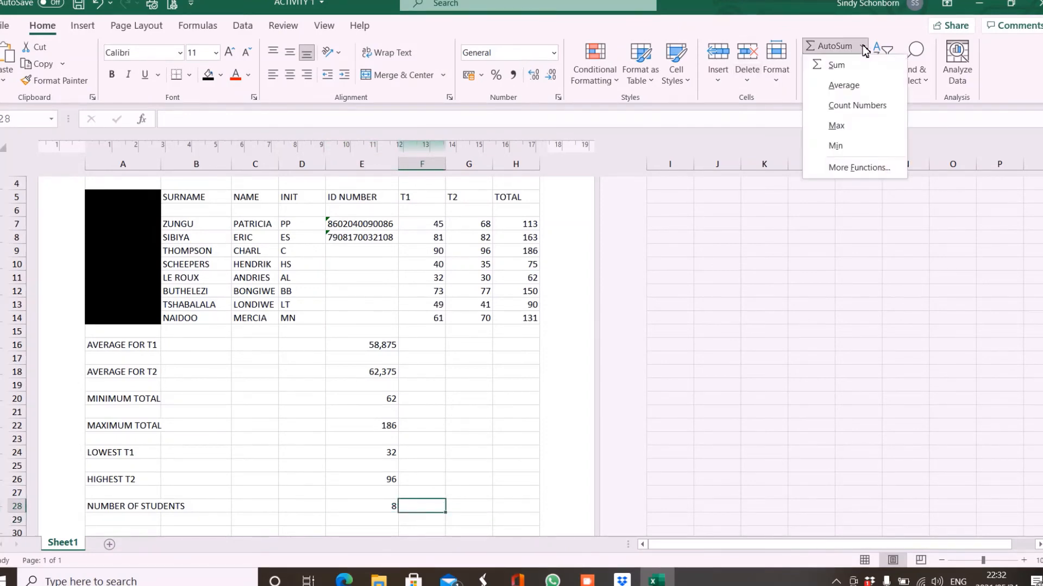
{"action": "left_click", "coordinate": [860, 106]}
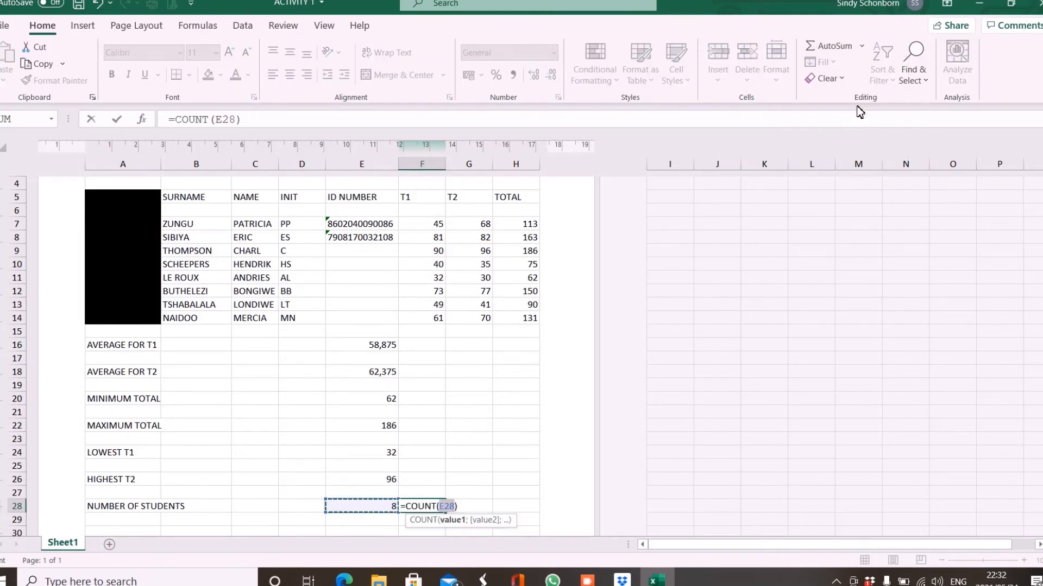
{"action": "left_click", "coordinate": [438, 227]}
{"action": "left_click_drag", "start_coordinate": [438, 227], "coordinate": [433, 323]}
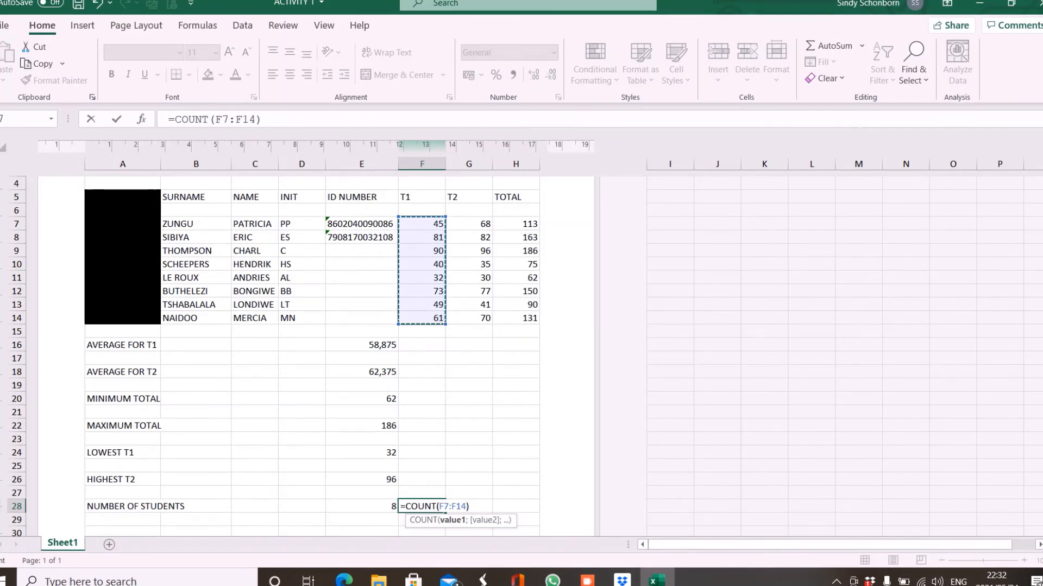
{"action": "left_click", "coordinate": [861, 46]}
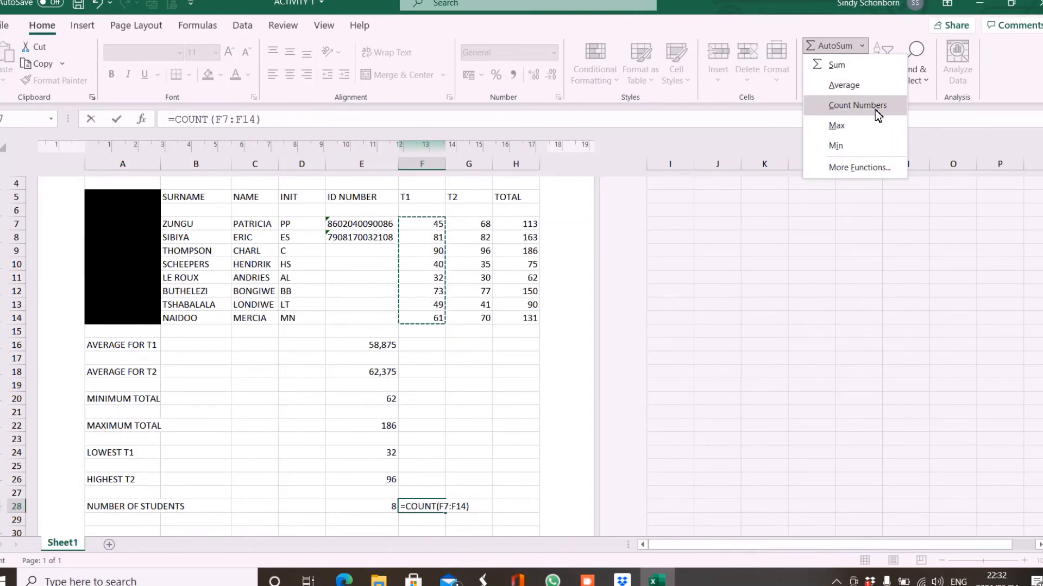
{"action": "left_click", "coordinate": [857, 105]}
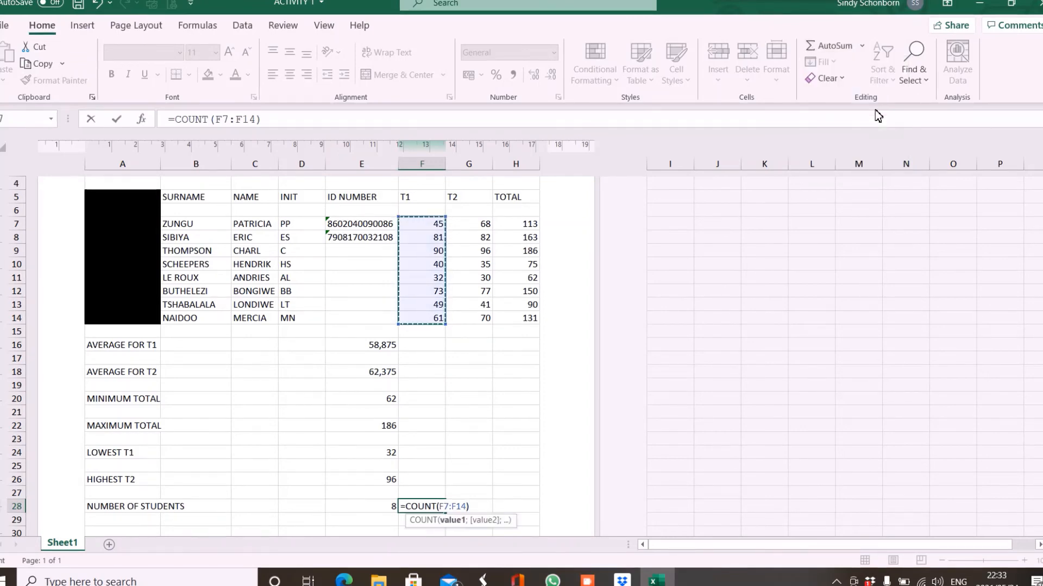
{"action": "key", "text": "Return"}
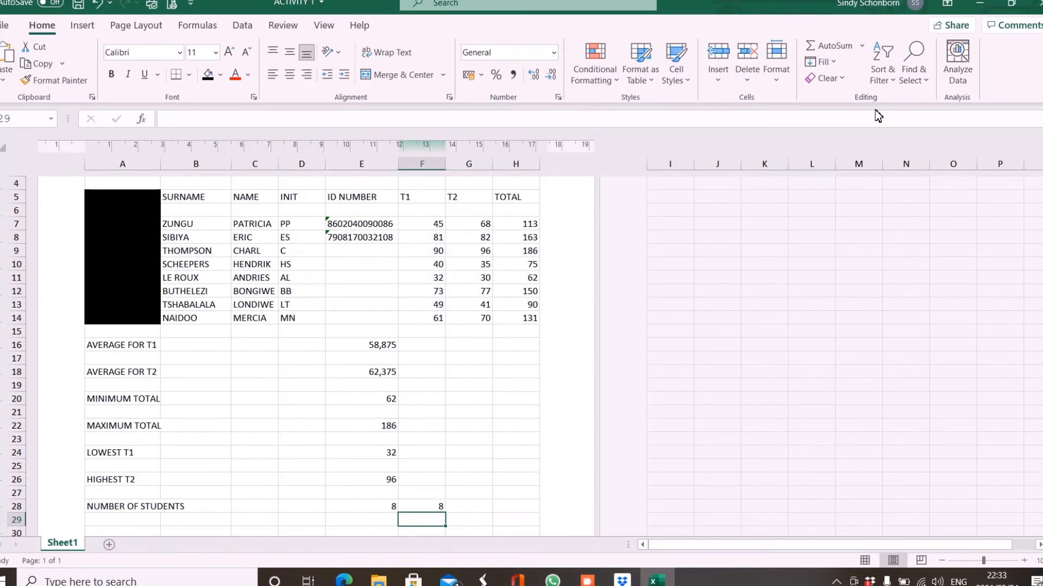
{"action": "left_click", "coordinate": [425, 510]}
{"action": "key", "text": "Delete"}
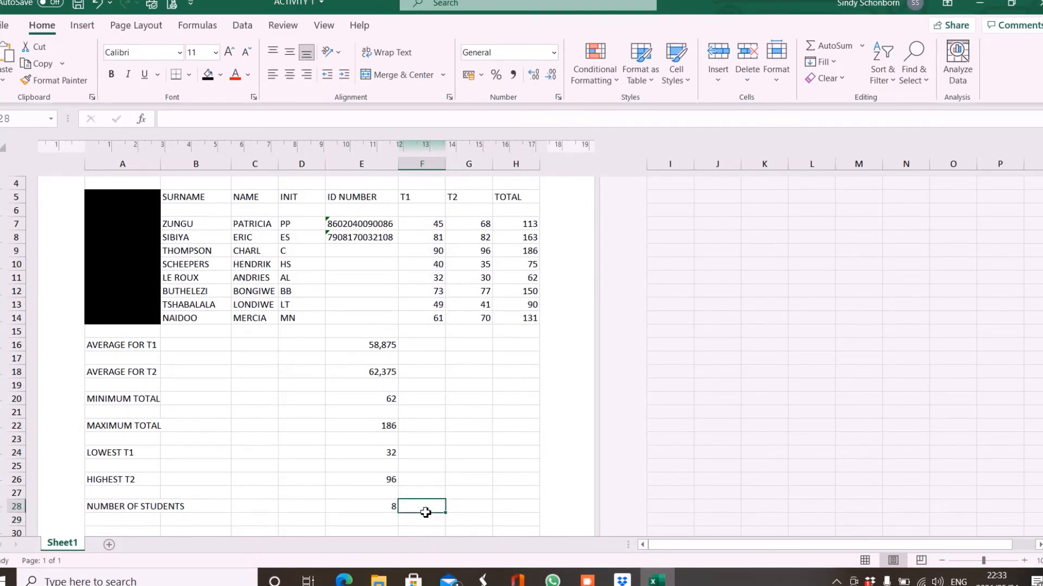
Clear E28 and re-enter =COUNTA(B7:B14) so the student count shows 8 again.
{"action": "key", "text": "Left"}
{"action": "key", "text": "BackSpace"}
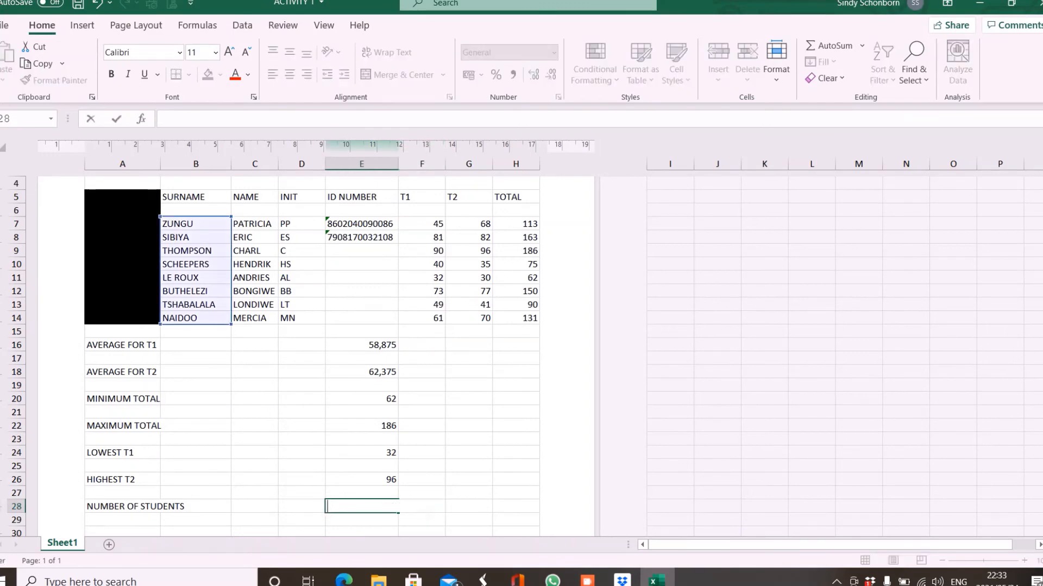
{"action": "key", "text": "Escape"}
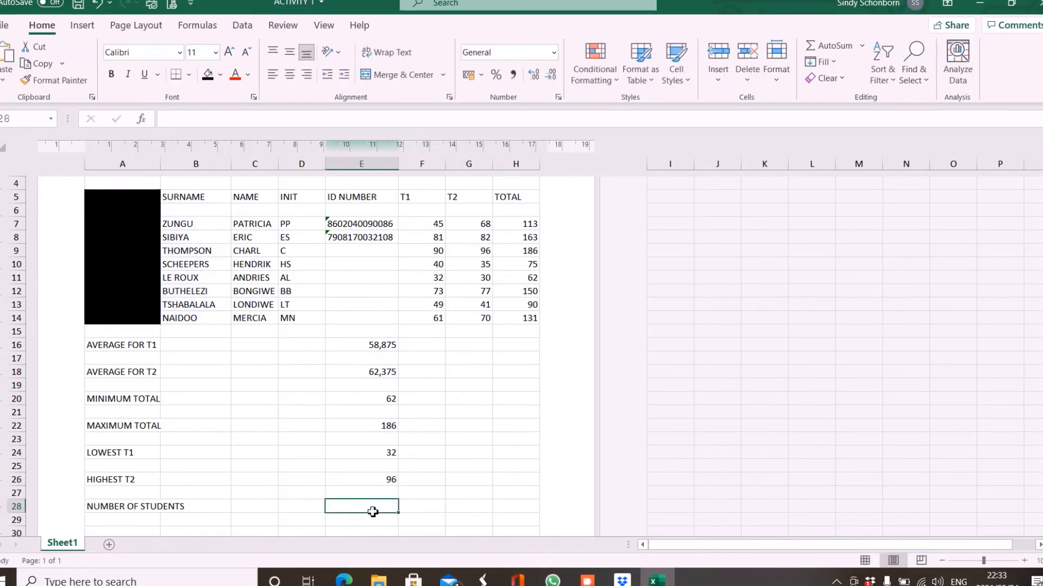
{"action": "left_click", "coordinate": [862, 46]}
{"action": "left_click", "coordinate": [858, 104]}
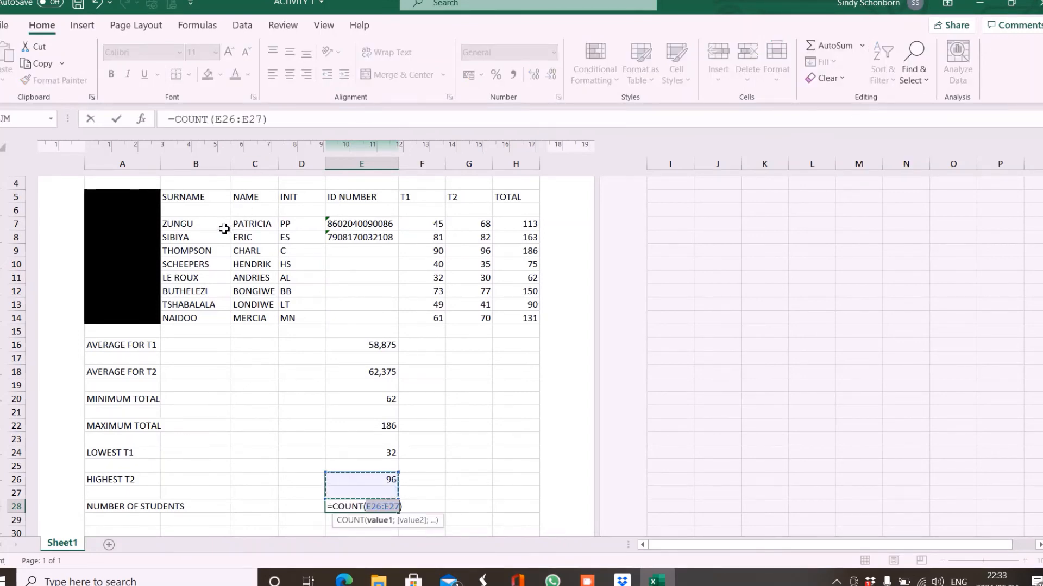
{"action": "left_click_drag", "start_coordinate": [223, 227], "coordinate": [206, 322]}
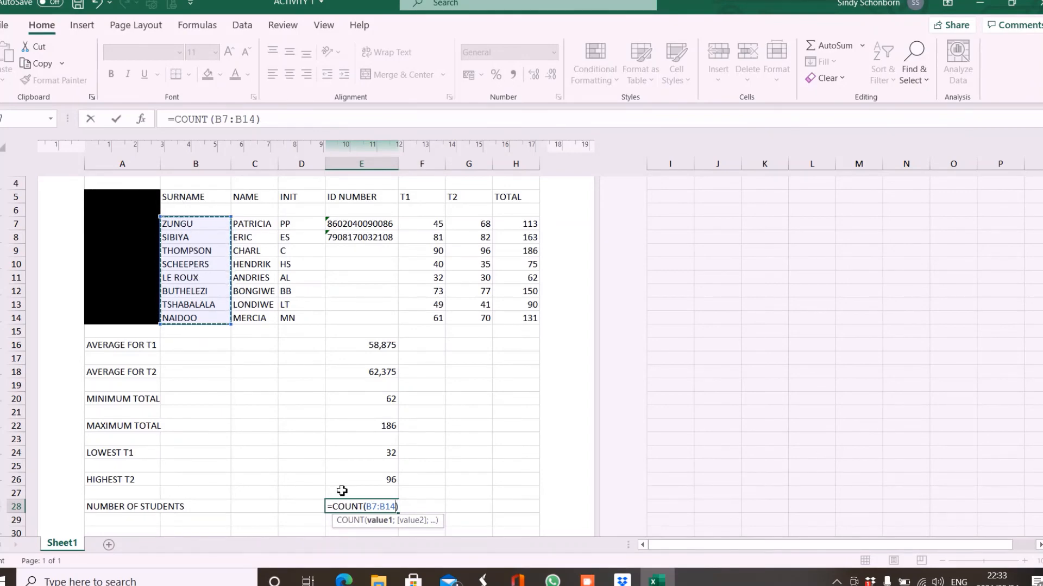
{"action": "left_click", "coordinate": [363, 520]}
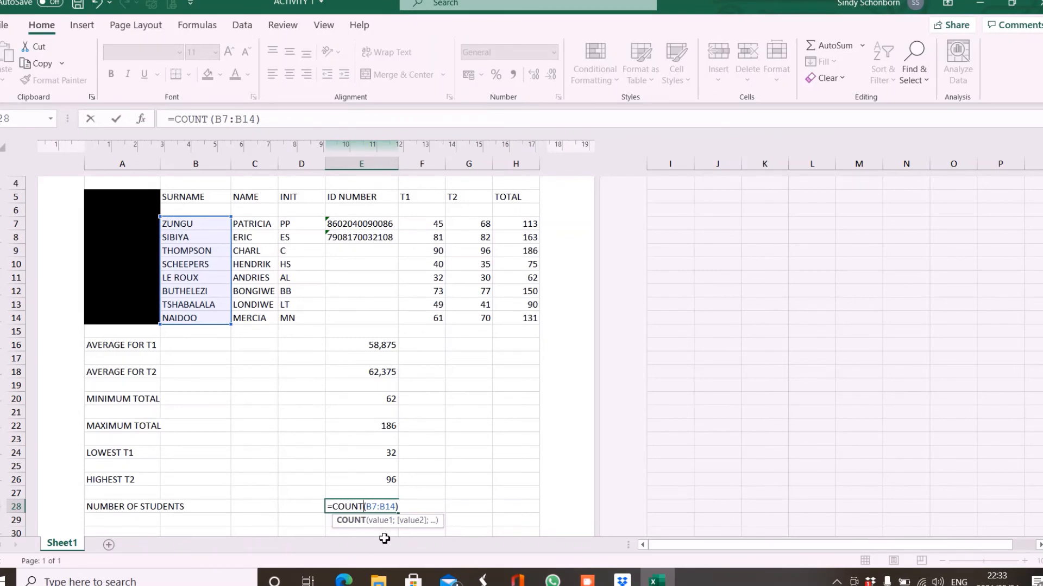
{"action": "type", "text": "A"}
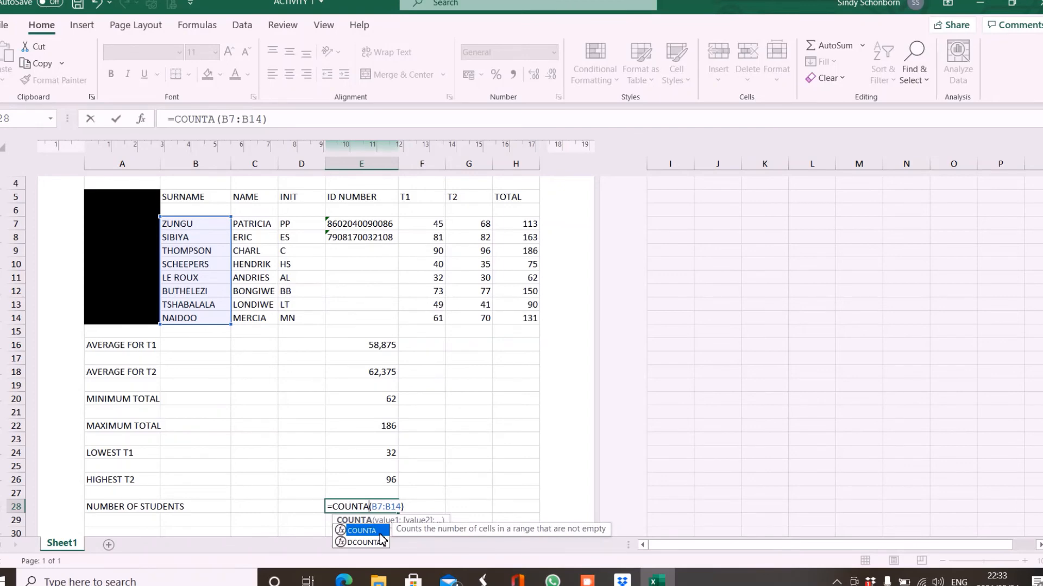
{"action": "key", "text": "Return"}
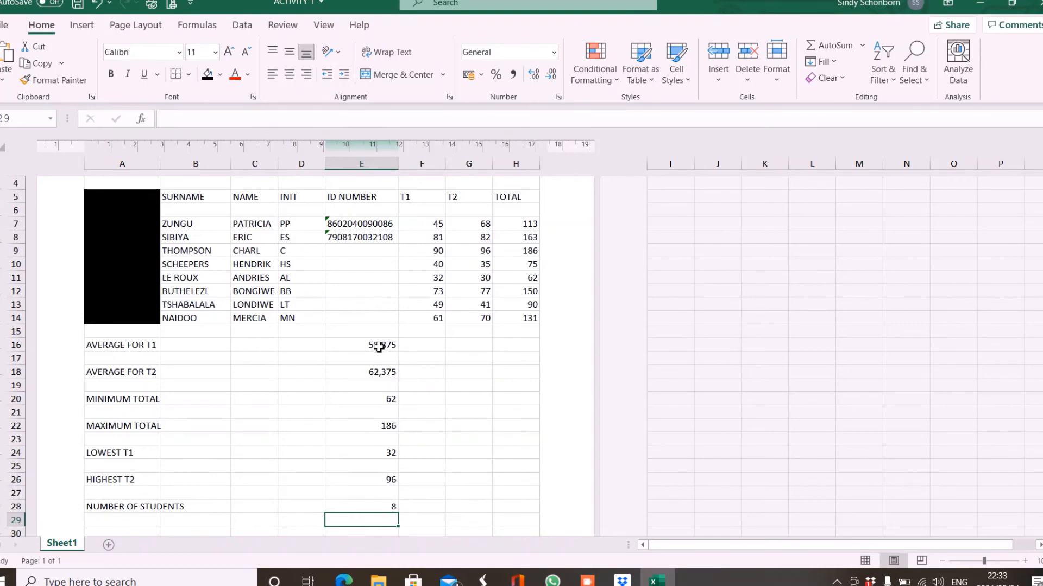
{"action": "left_click_drag", "start_coordinate": [379, 348], "coordinate": [383, 374]}
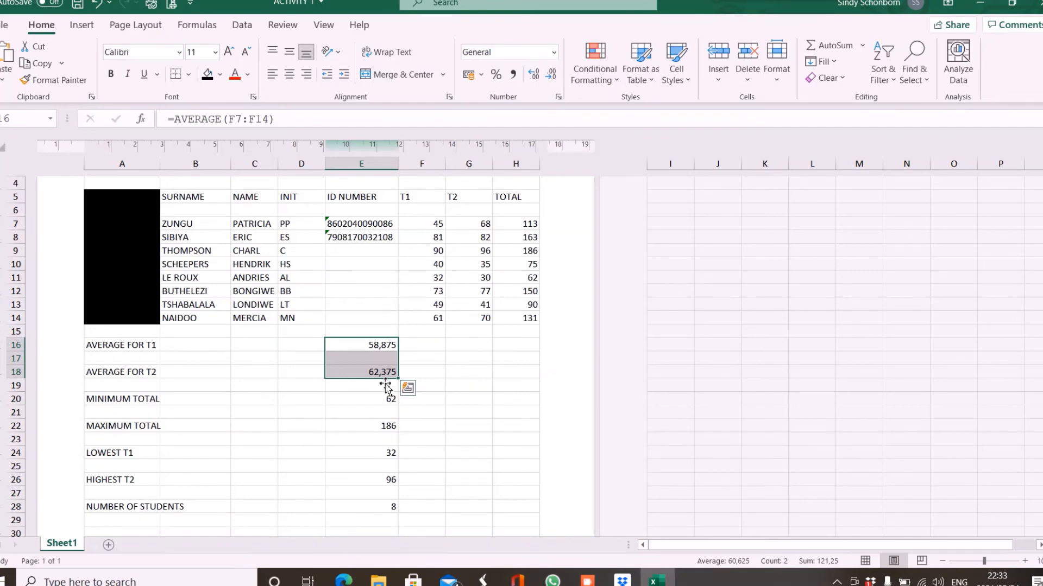
Try decreasing and increasing the decimal places shown on the T1 and T2 averages.
{"action": "left_click", "coordinate": [550, 75]}
{"action": "left_click", "coordinate": [551, 75]}
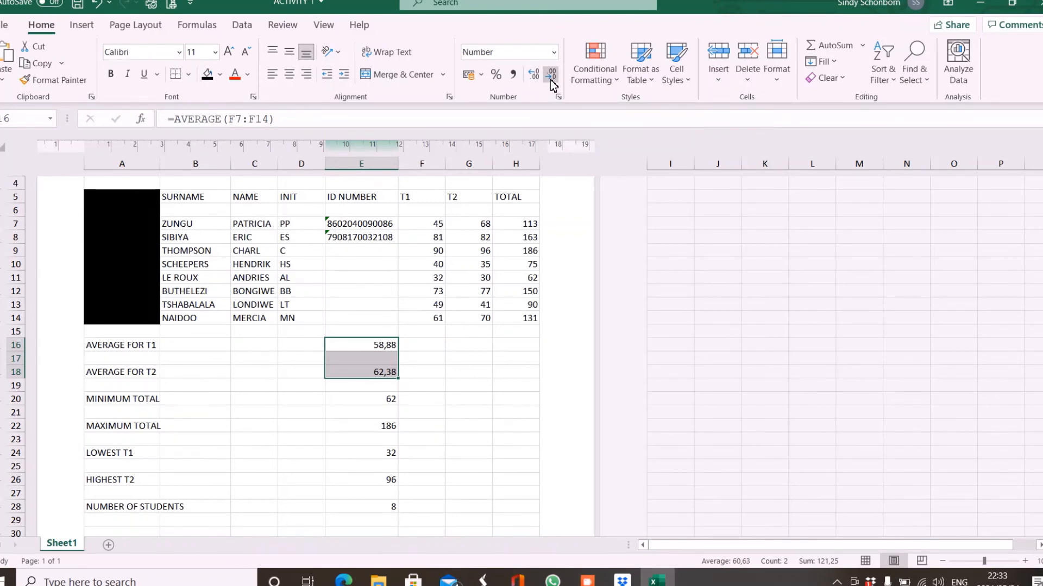
{"action": "left_click", "coordinate": [551, 75]}
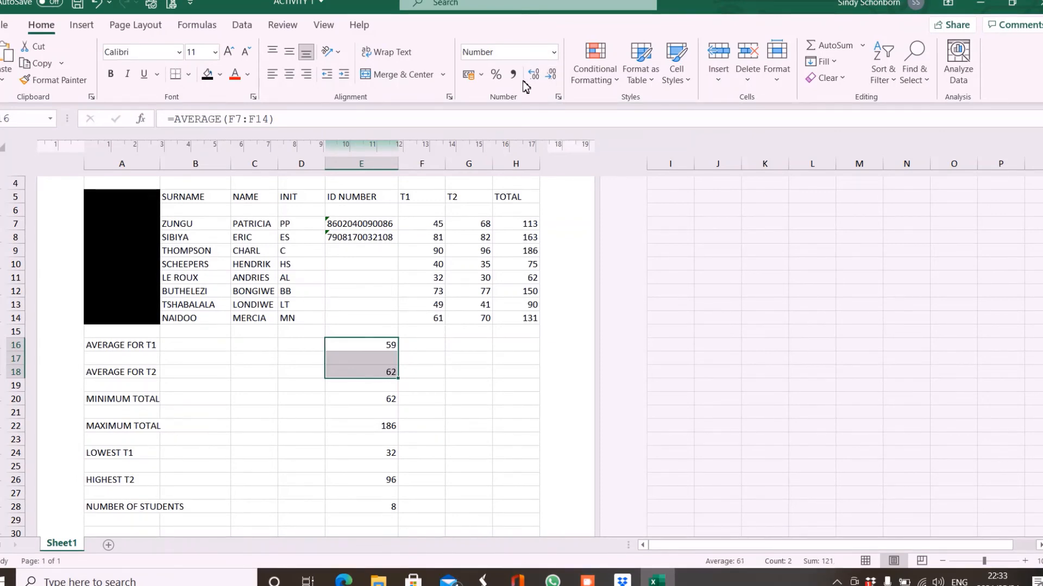
{"action": "left_click", "coordinate": [533, 81]}
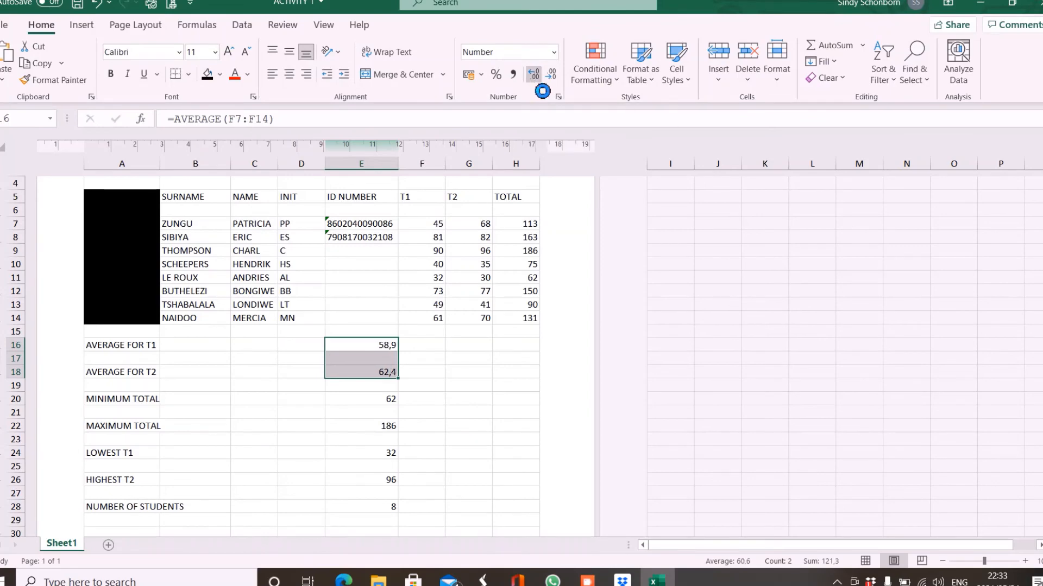
{"action": "left_click", "coordinate": [533, 80]}
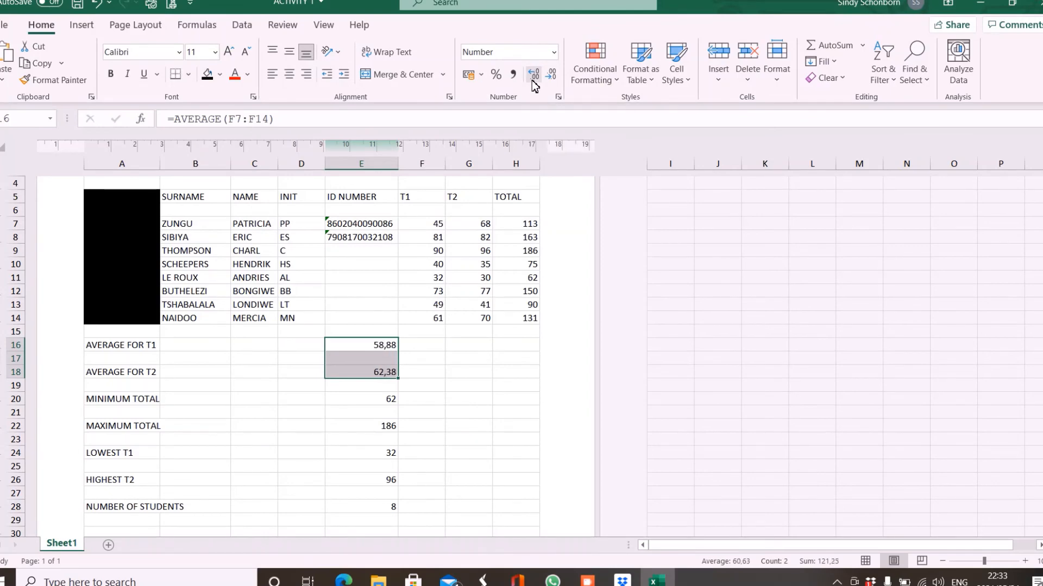
Format the averages E16:E18 with 0 decimal places so they read 59 and 62.
{"action": "left_click", "coordinate": [558, 97]}
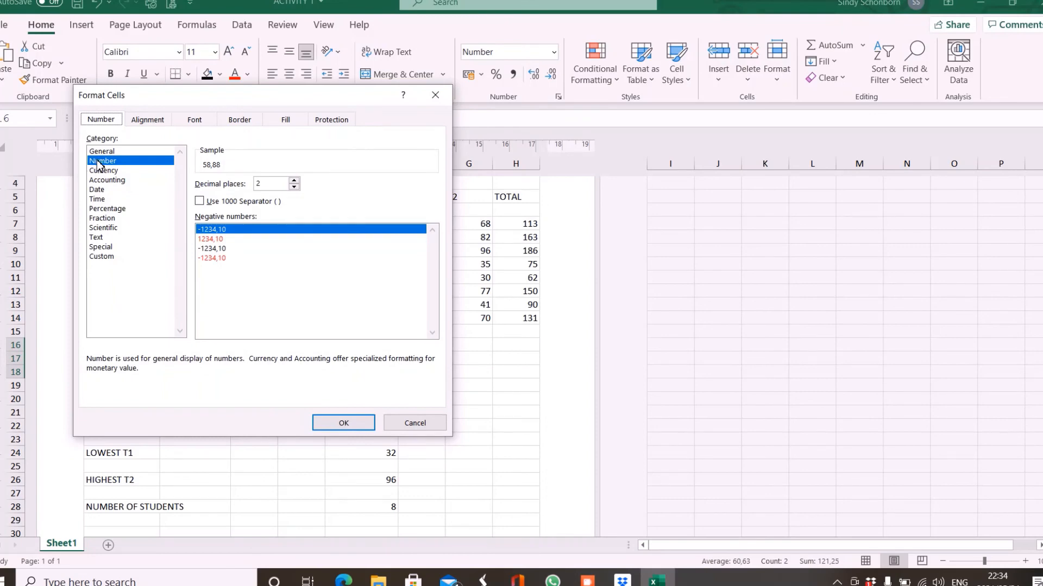
{"action": "left_click", "coordinate": [295, 187]}
{"action": "left_click", "coordinate": [295, 187]}
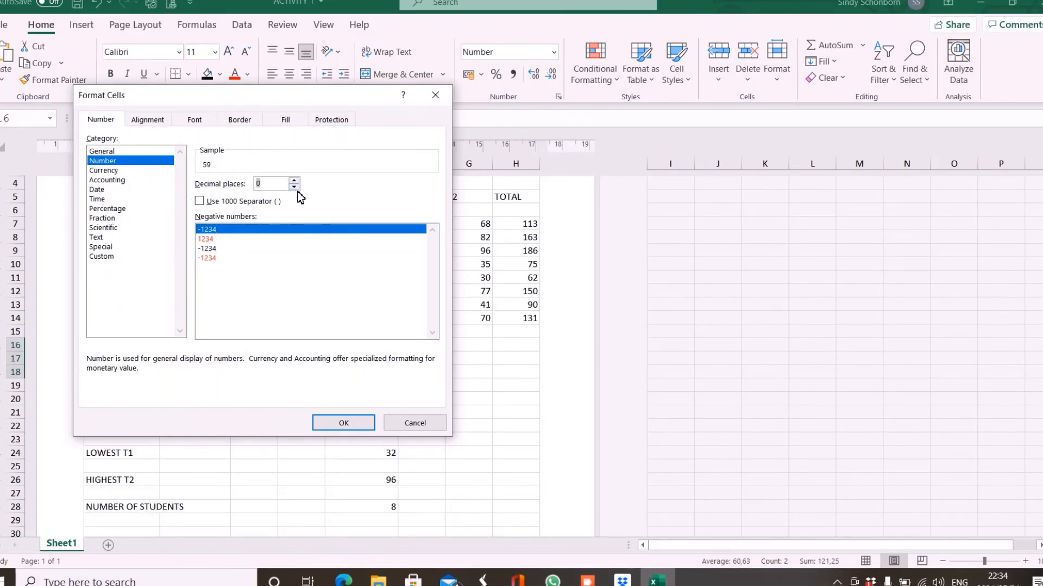
{"action": "left_click", "coordinate": [343, 423]}
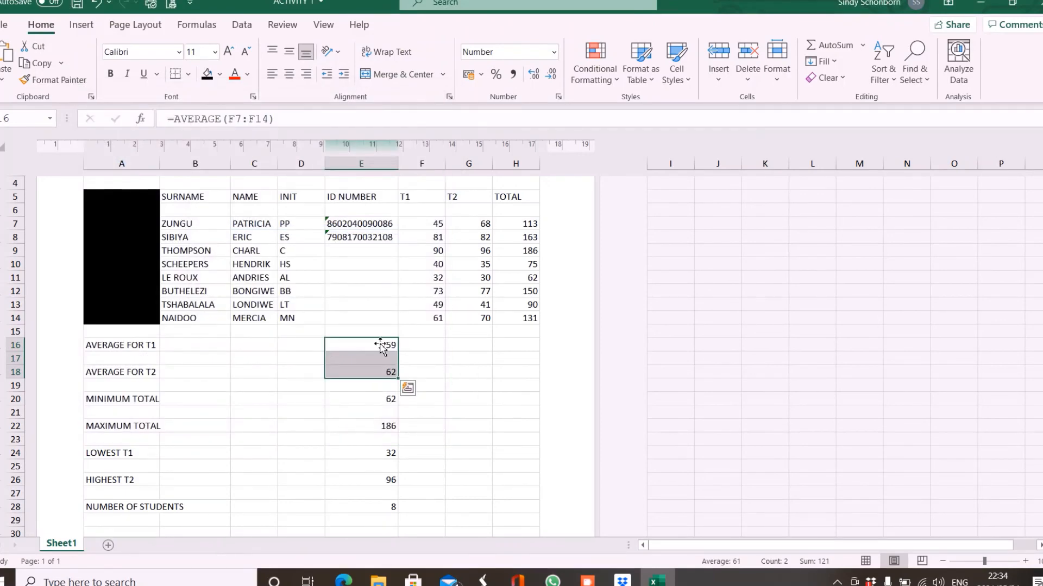
{"action": "left_click", "coordinate": [454, 366]}
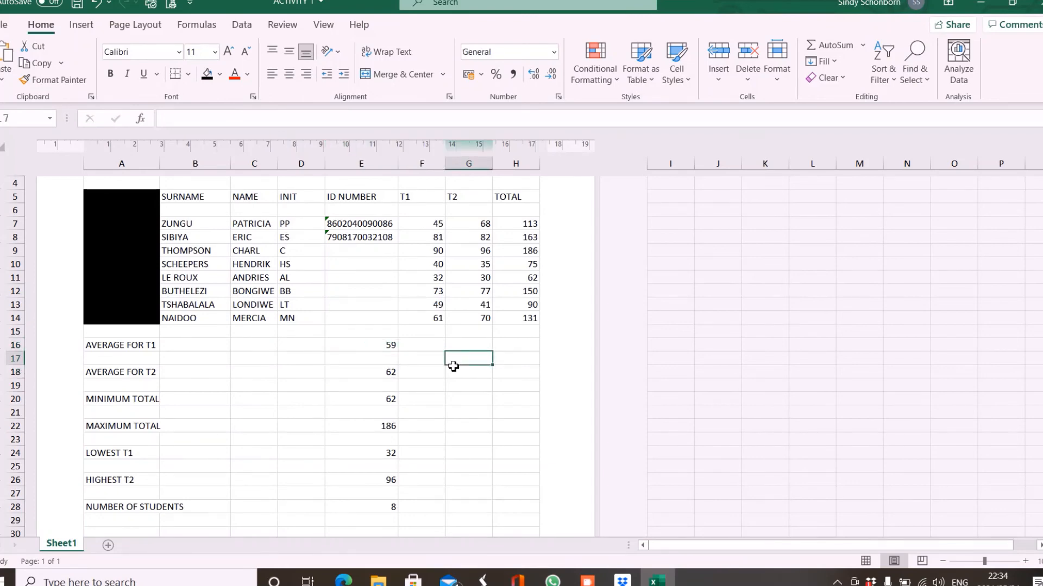
{"action": "left_click", "coordinate": [343, 580]}
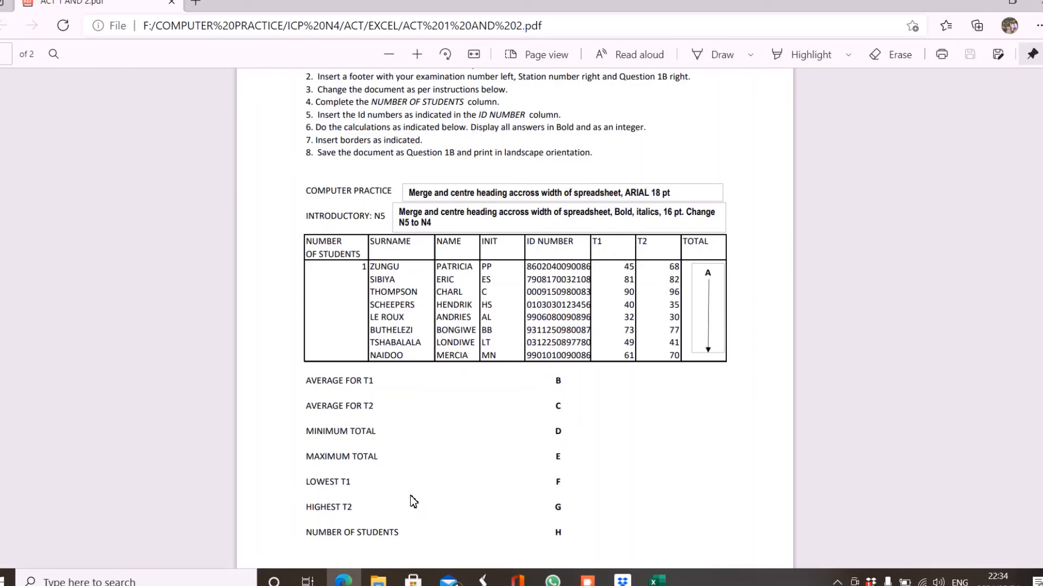
Return from the assignment PDF to the Excel workbook.
{"action": "left_click", "coordinate": [657, 580]}
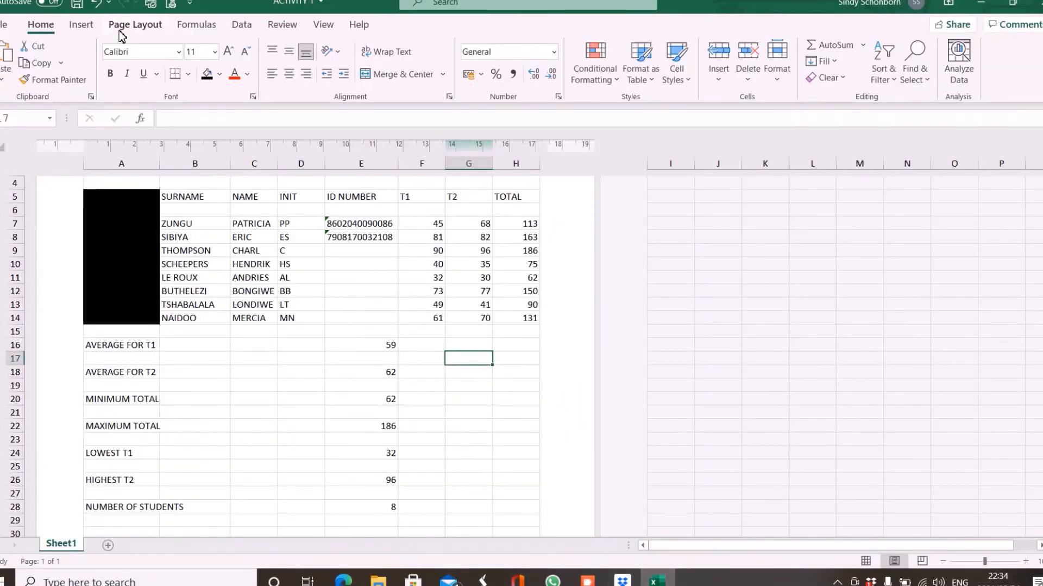
Set the page orientation to Landscape.
{"action": "left_click", "coordinate": [134, 25]}
{"action": "left_click", "coordinate": [136, 64]}
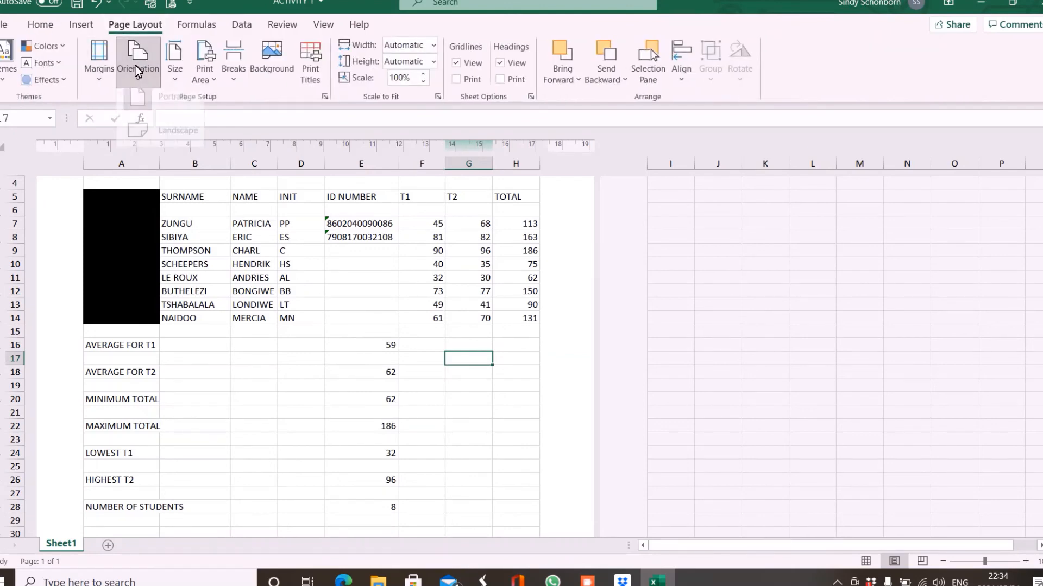
{"action": "left_click", "coordinate": [154, 141]}
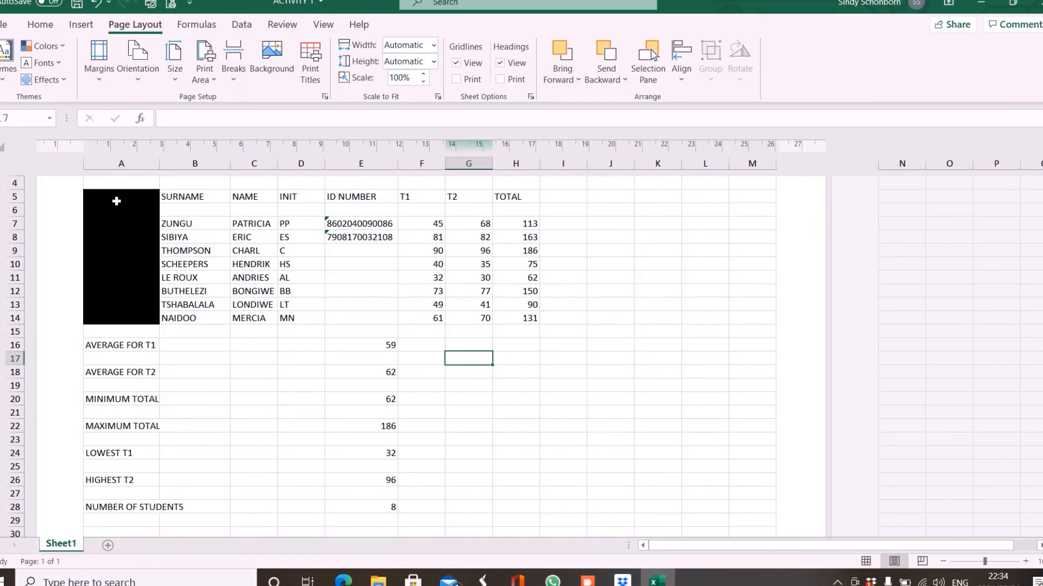
Remove the black fill from A5:A14 so the numbers 1–8 show.
{"action": "left_click_drag", "start_coordinate": [116, 200], "coordinate": [130, 324]}
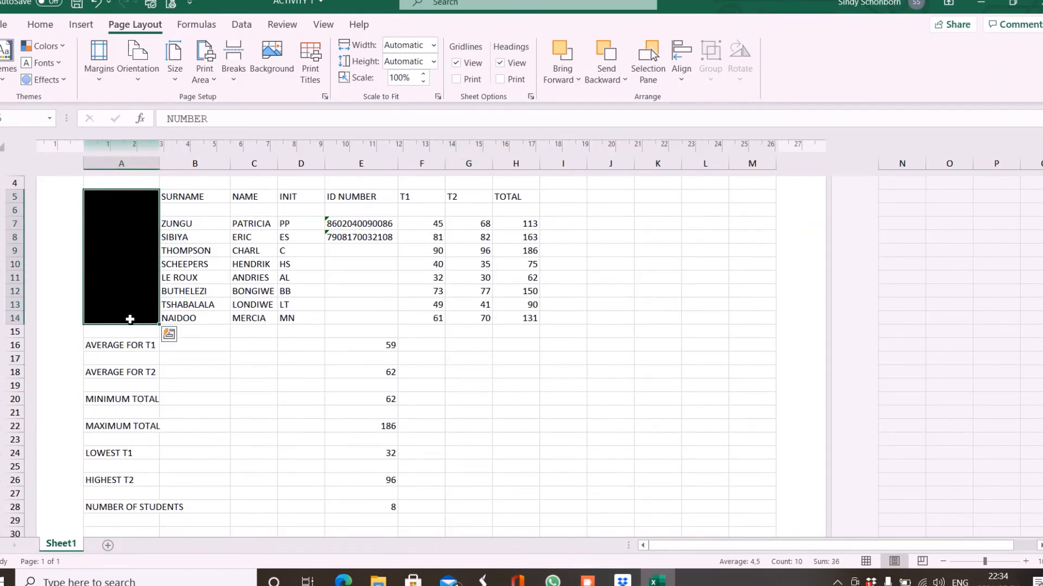
{"action": "left_click", "coordinate": [46, 29]}
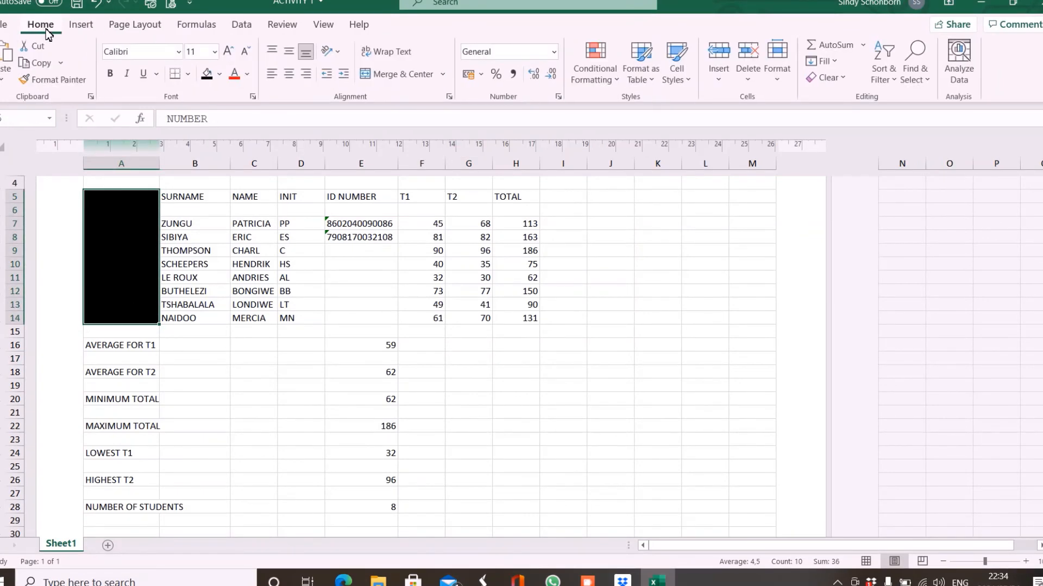
{"action": "left_click", "coordinate": [220, 75]}
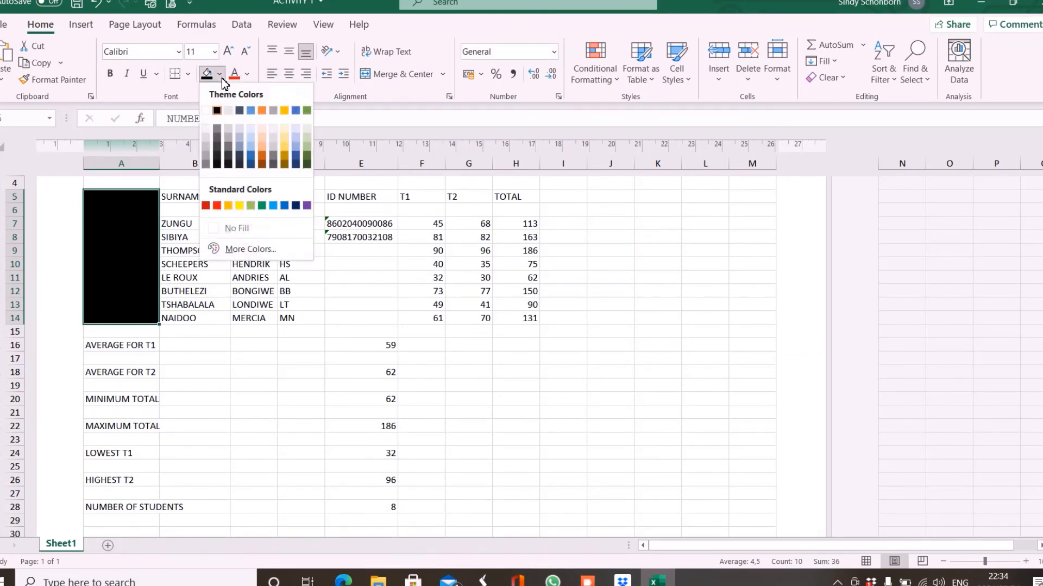
{"action": "left_click", "coordinate": [225, 228]}
{"action": "left_click", "coordinate": [555, 378]}
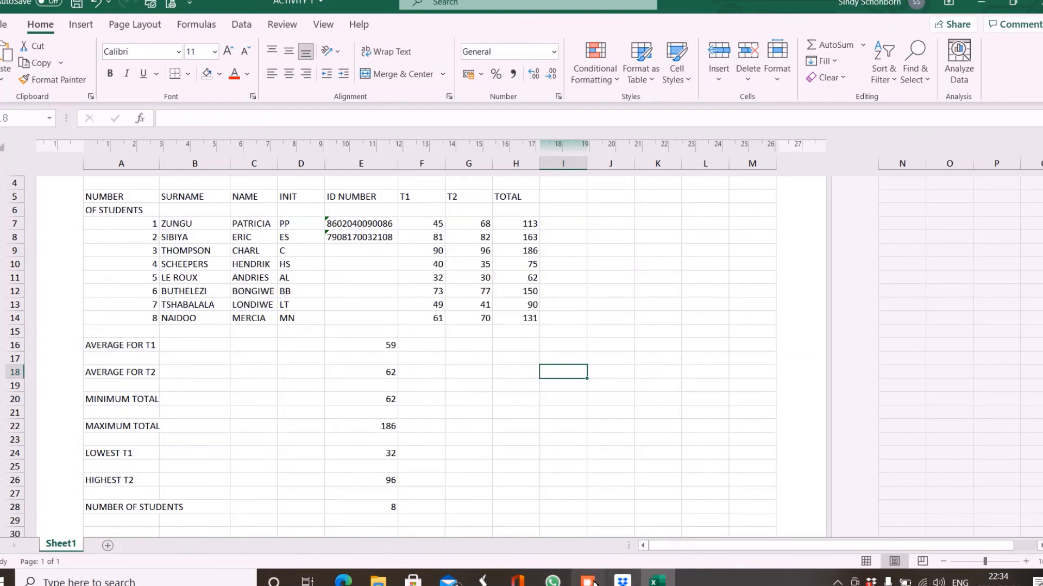
{"action": "mouse_move", "coordinate": [657, 580]}
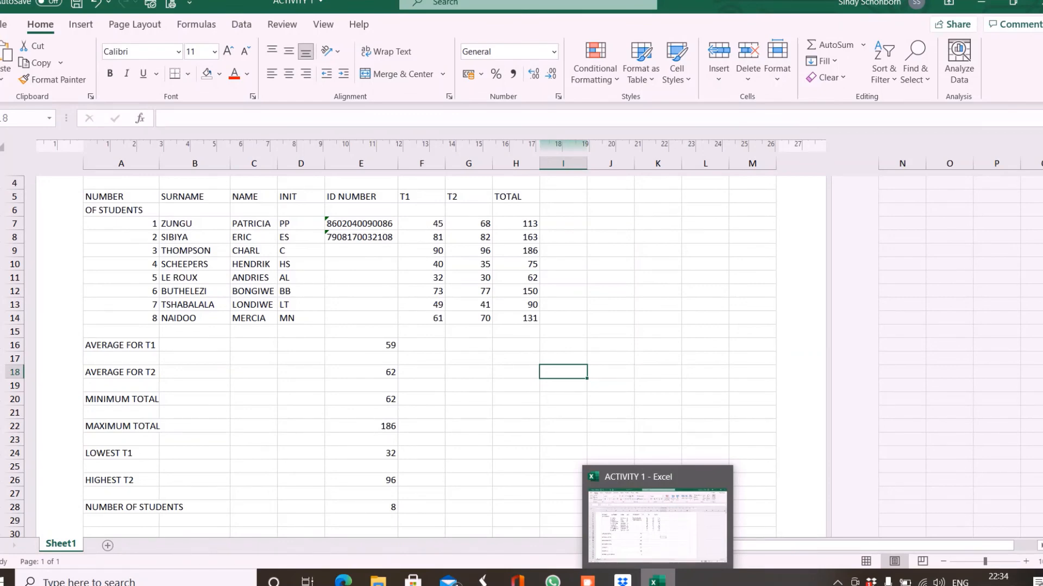
Compare with the PDF's bordered table, then select the header row A5:H5 in Excel.
{"action": "left_click", "coordinate": [346, 581]}
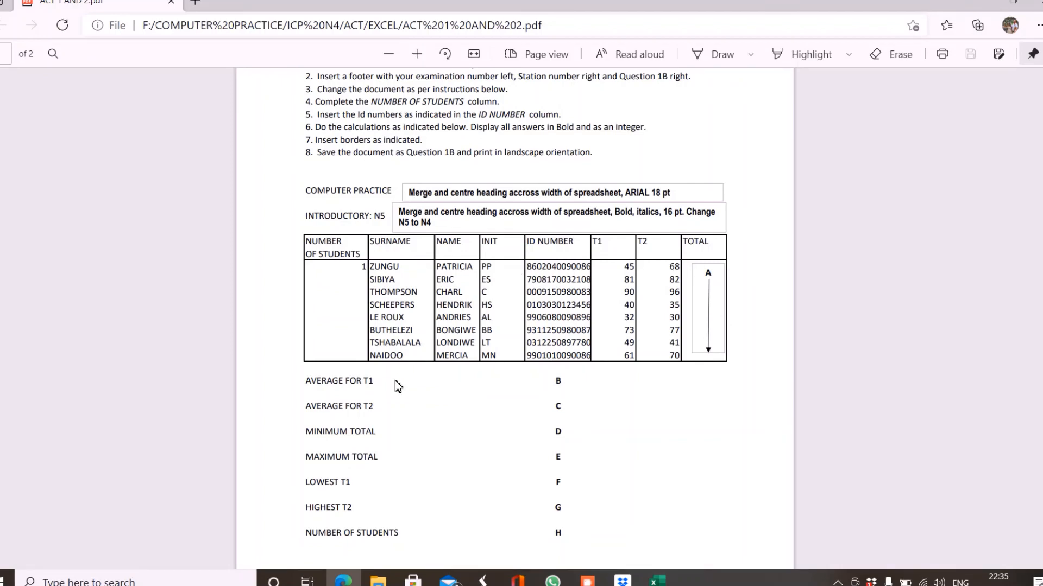
{"action": "left_click", "coordinate": [657, 579]}
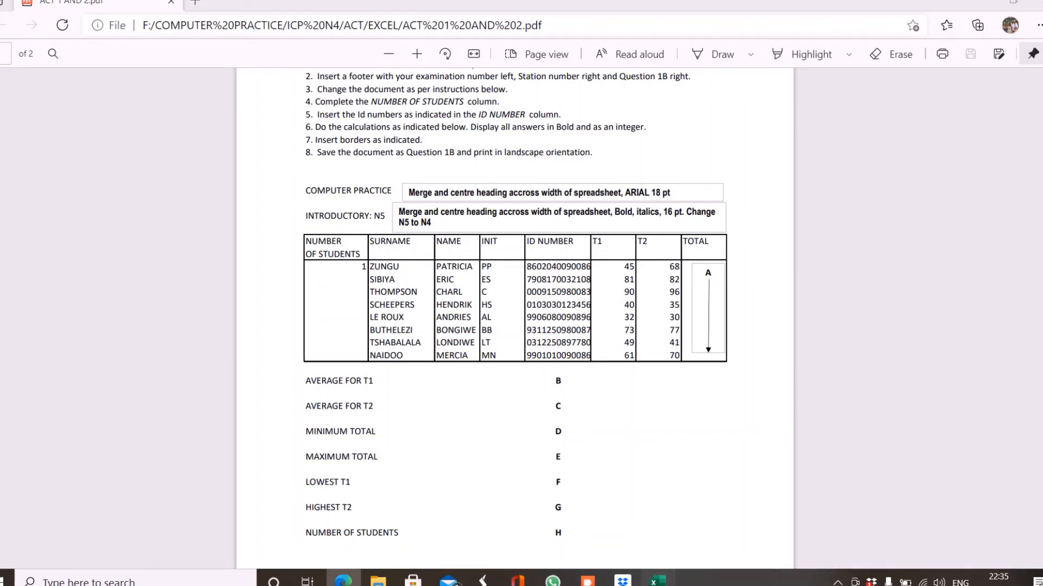
{"action": "left_click_drag", "start_coordinate": [108, 202], "coordinate": [515, 216]}
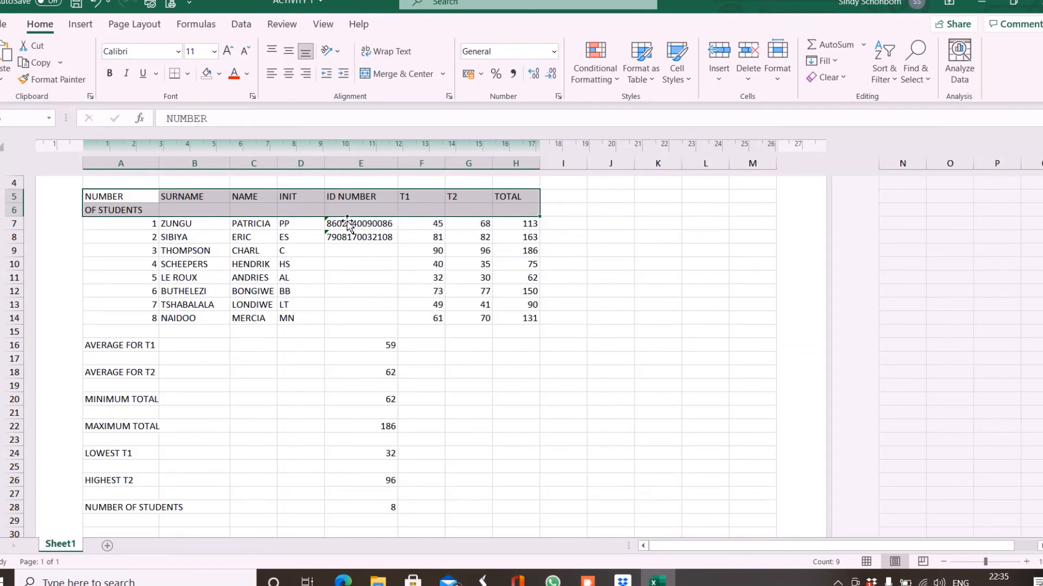
Apply Outside Borders around the student table A5:H14.
{"action": "left_click", "coordinate": [148, 225]}
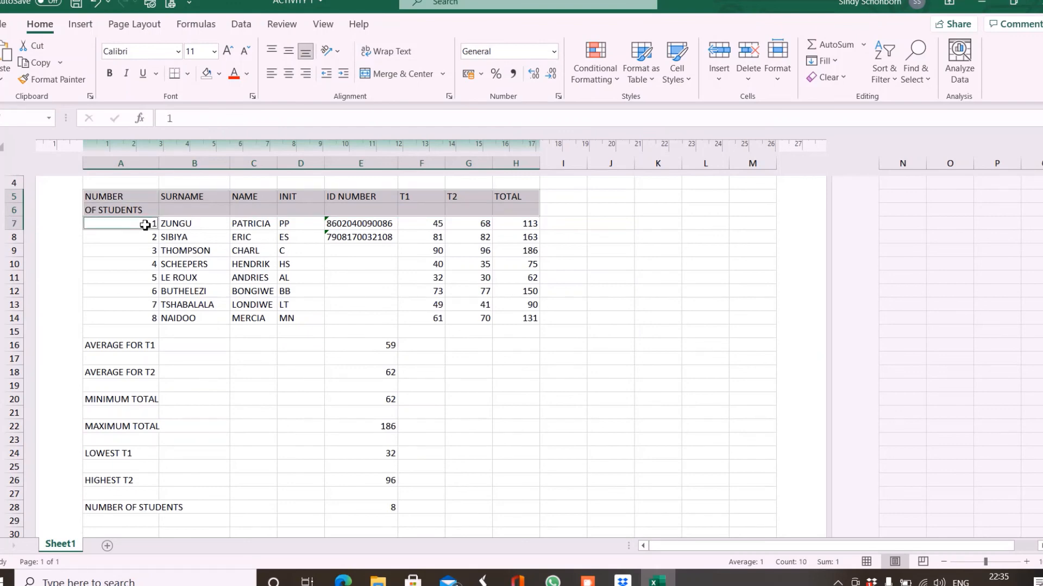
{"action": "left_click_drag", "start_coordinate": [148, 225], "coordinate": [517, 320]}
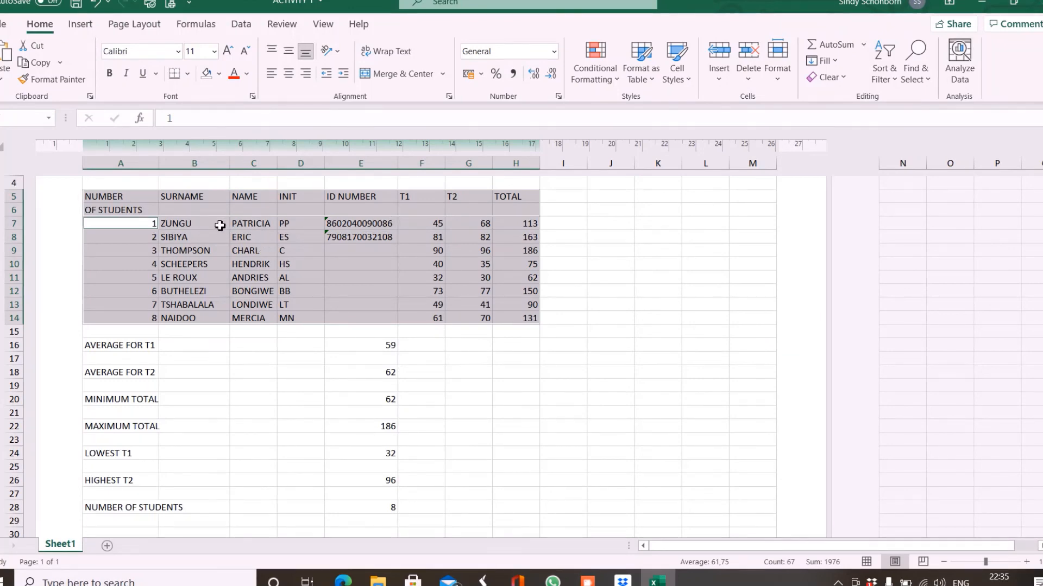
{"action": "left_click", "coordinate": [189, 75]}
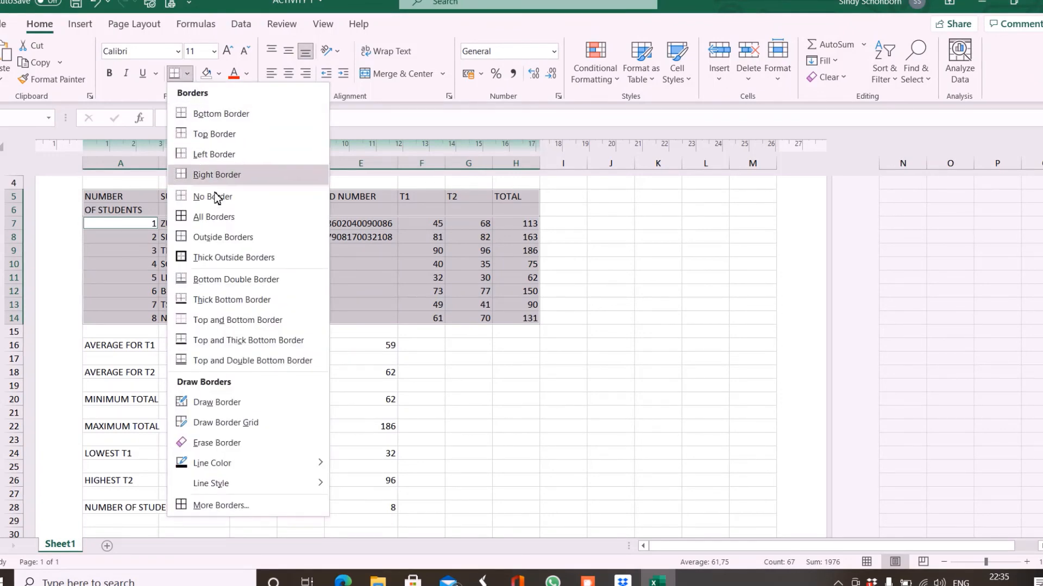
{"action": "left_click", "coordinate": [211, 242]}
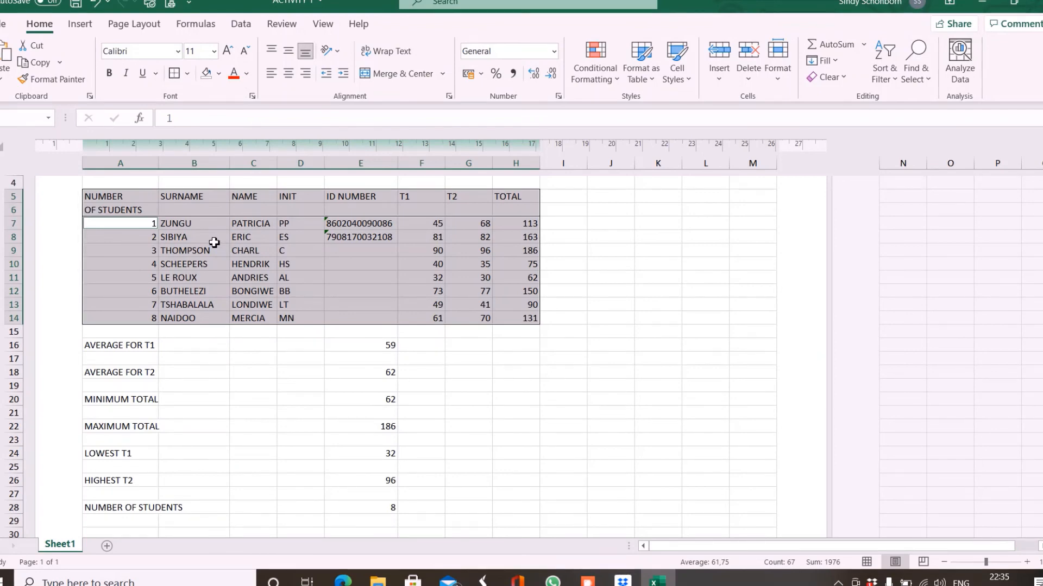
{"action": "left_click", "coordinate": [130, 201]}
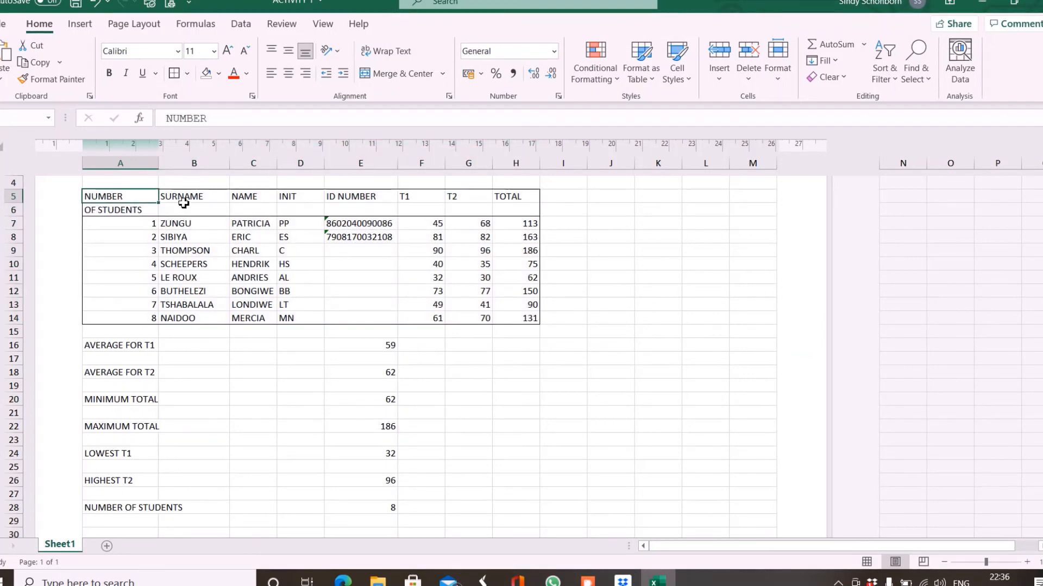
Outline the SURNAME, INIT, T1 and TOTAL columns (rows 5–14) with Outside Borders.
{"action": "left_click_drag", "start_coordinate": [188, 200], "coordinate": [182, 321]}
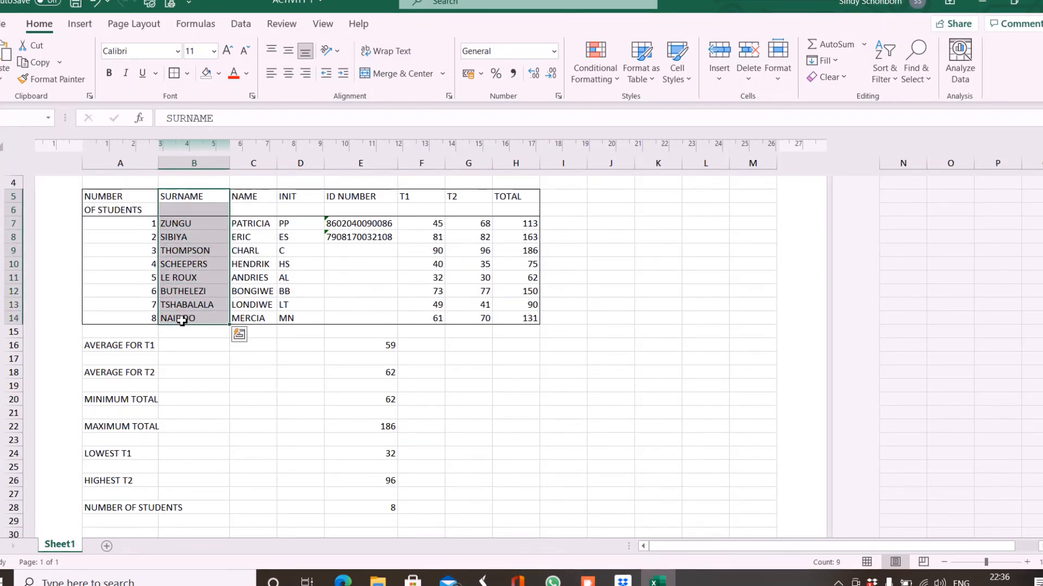
{"action": "left_click_drag", "start_coordinate": [294, 197], "coordinate": [300, 324]}
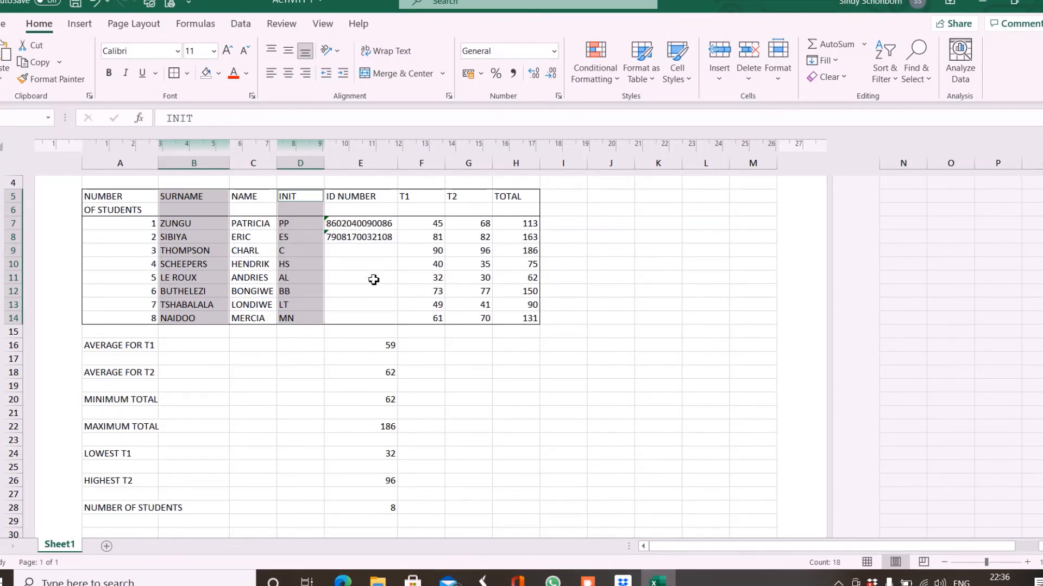
{"action": "left_click_drag", "start_coordinate": [420, 264], "coordinate": [425, 325]}
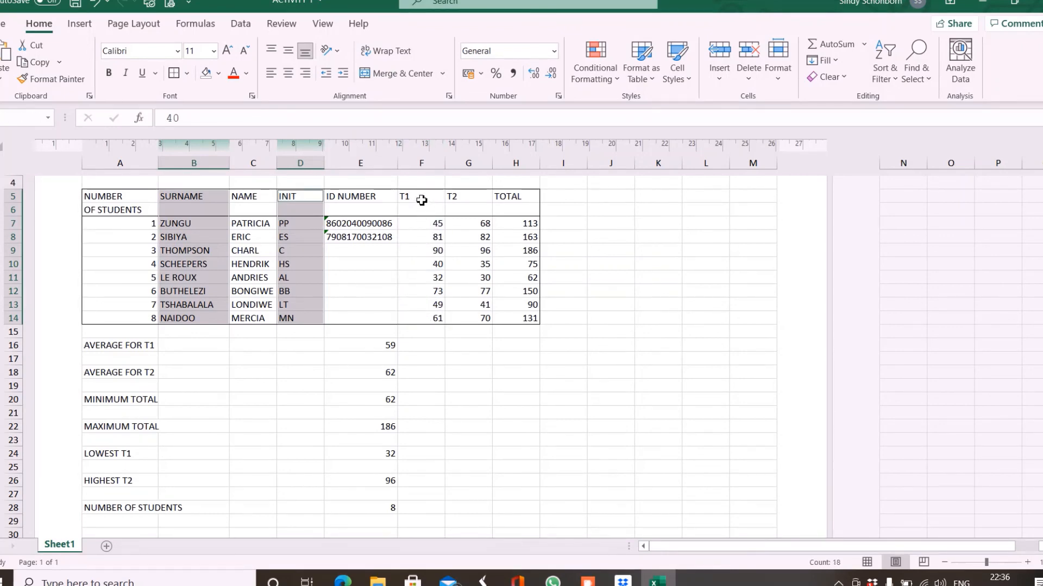
{"action": "left_click_drag", "start_coordinate": [422, 201], "coordinate": [419, 319]}
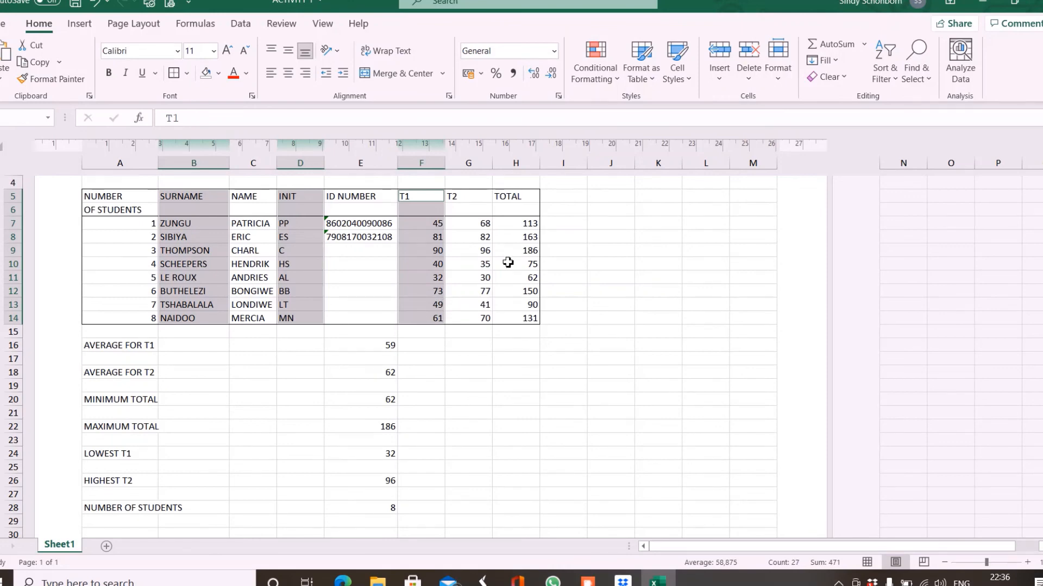
{"action": "left_click_drag", "start_coordinate": [521, 200], "coordinate": [516, 323]}
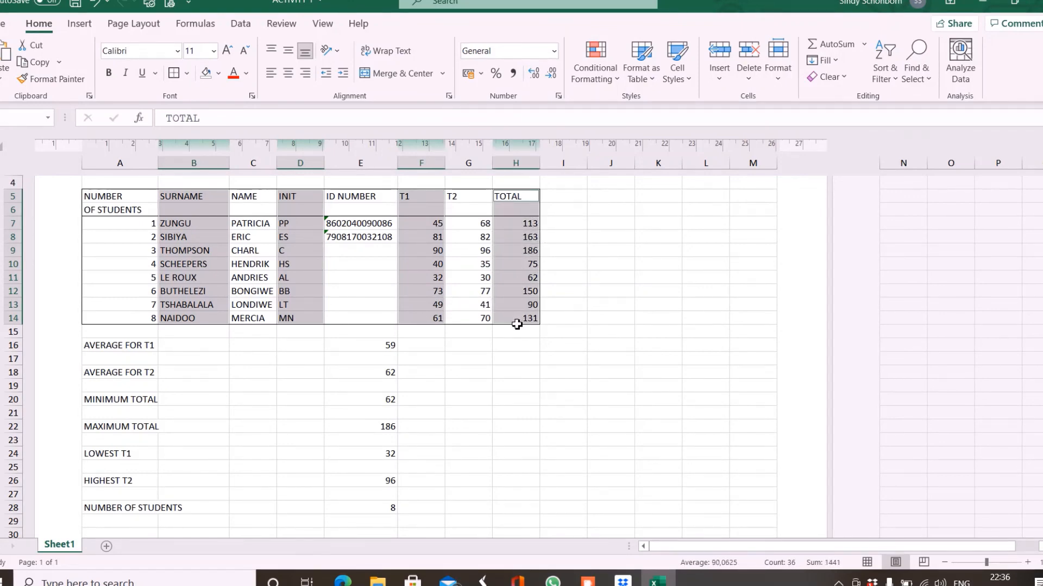
{"action": "left_click", "coordinate": [174, 76]}
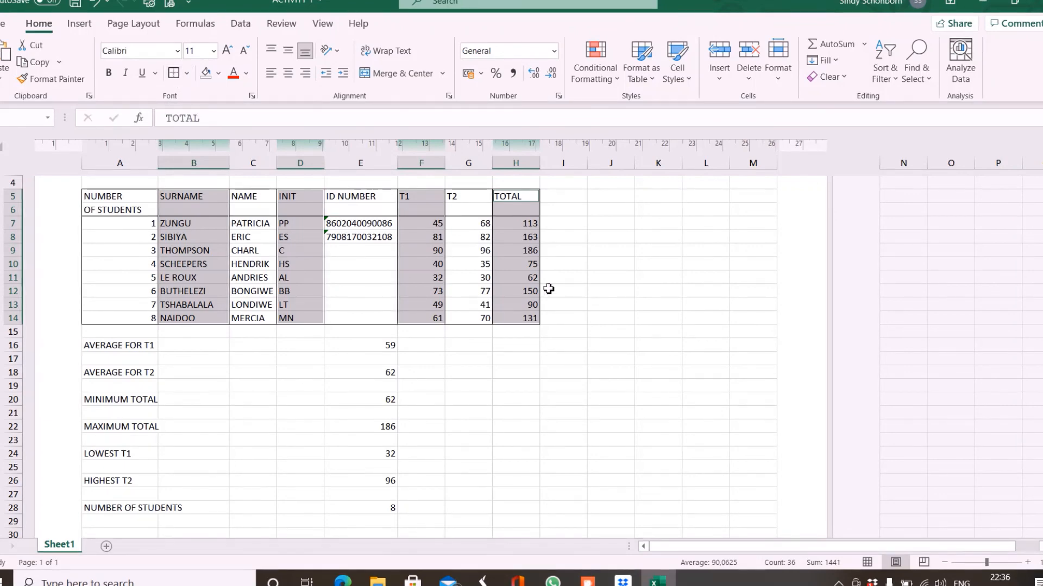
{"action": "left_click", "coordinate": [581, 292]}
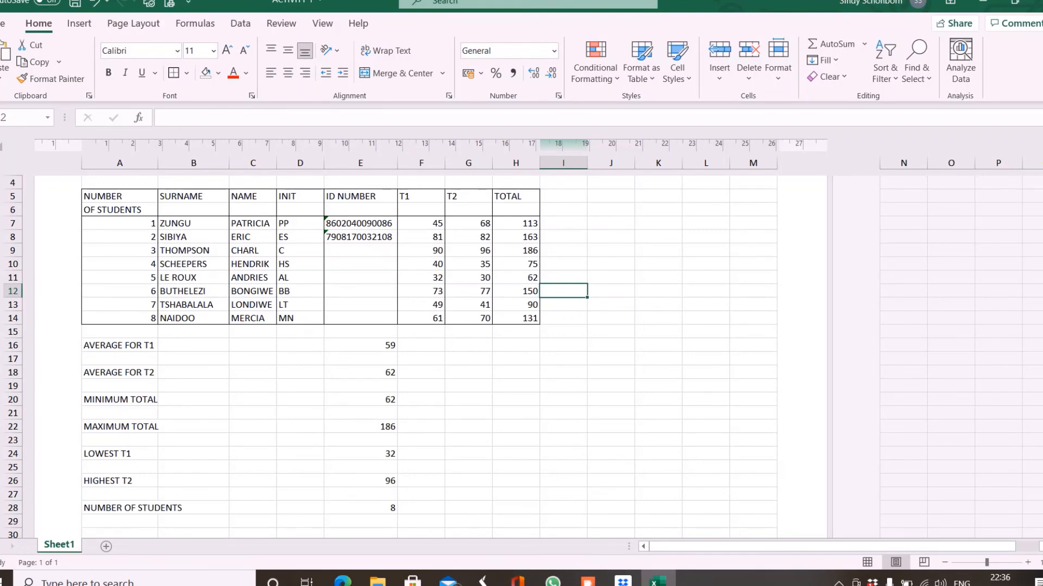
{"action": "mouse_move", "coordinate": [657, 579]}
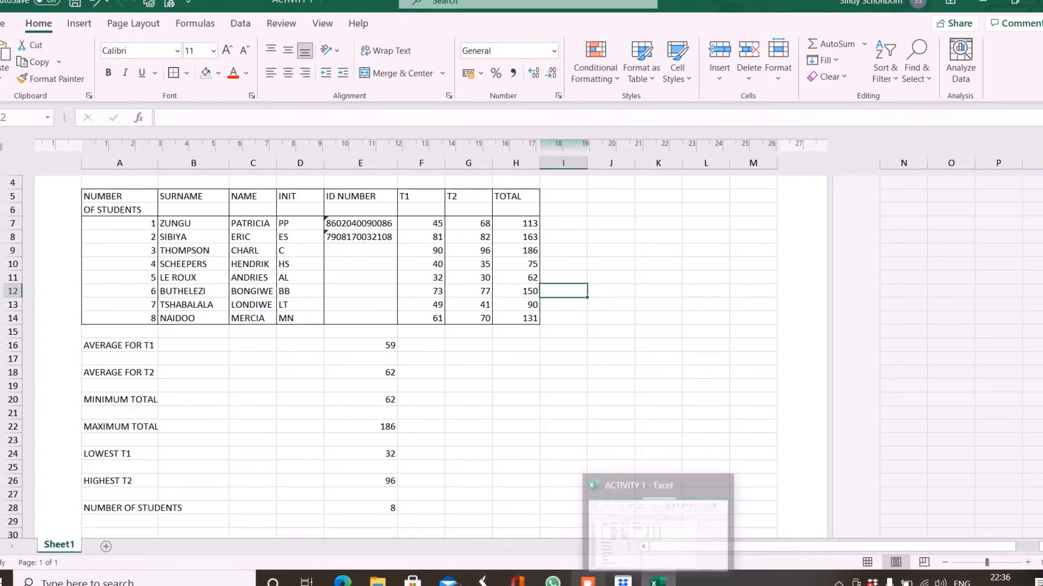
{"action": "left_click", "coordinate": [588, 581]}
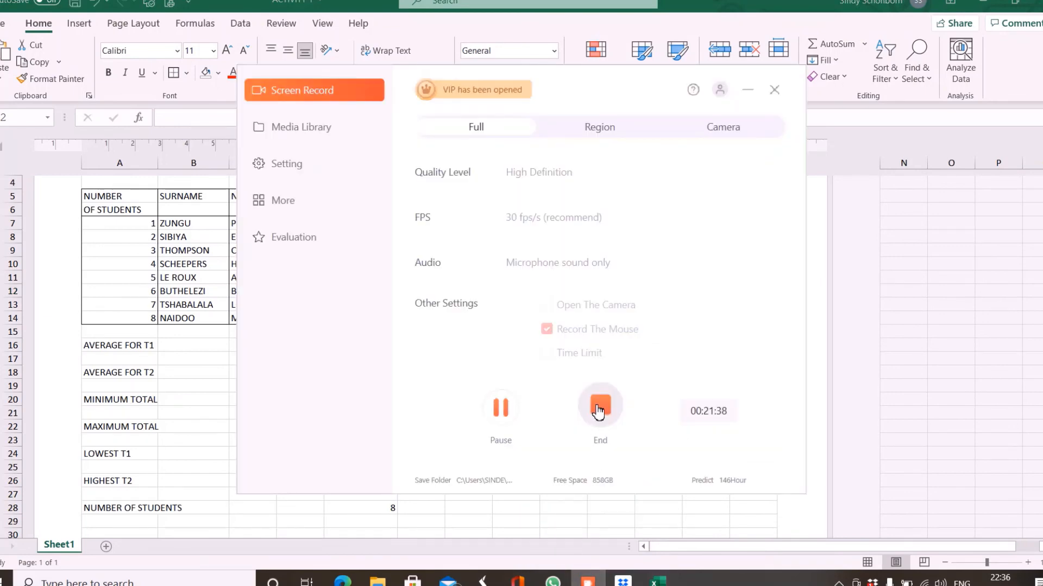